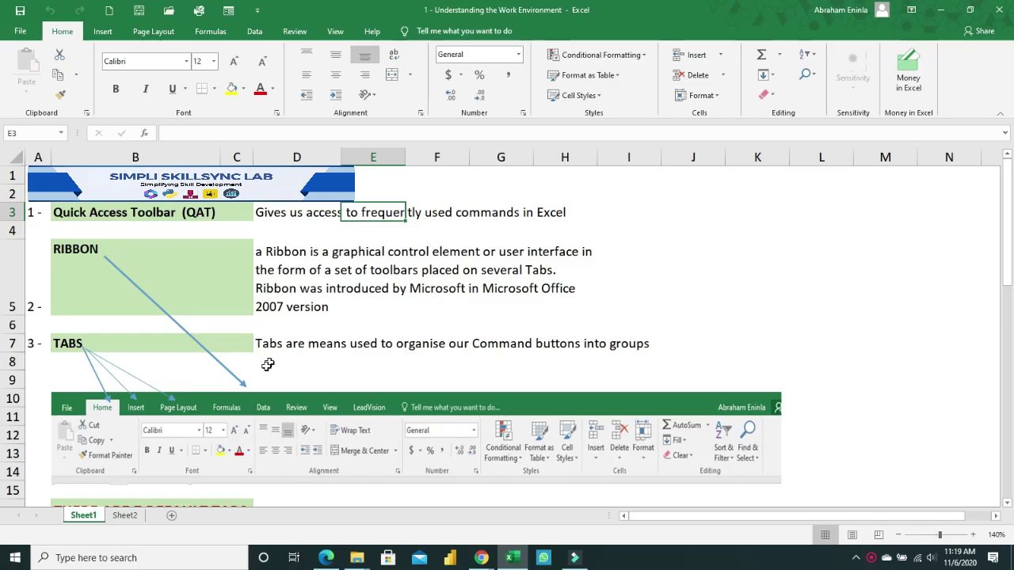
Examine the Quick Access Toolbar and Ribbon notes on Sheet1, and check Sheet2 before returning to Sheet1.
click(404, 255)
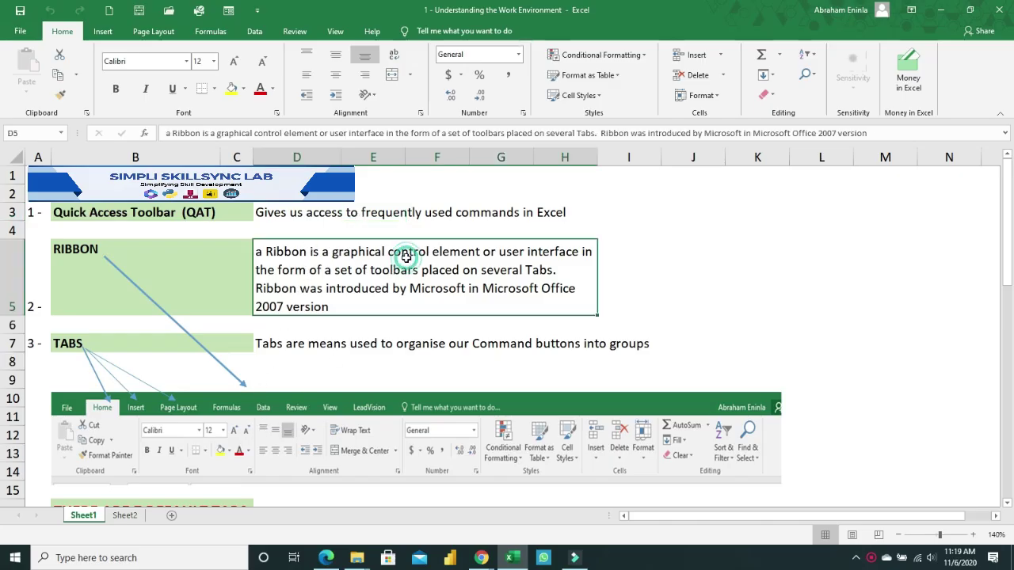
click(321, 212)
click(88, 175)
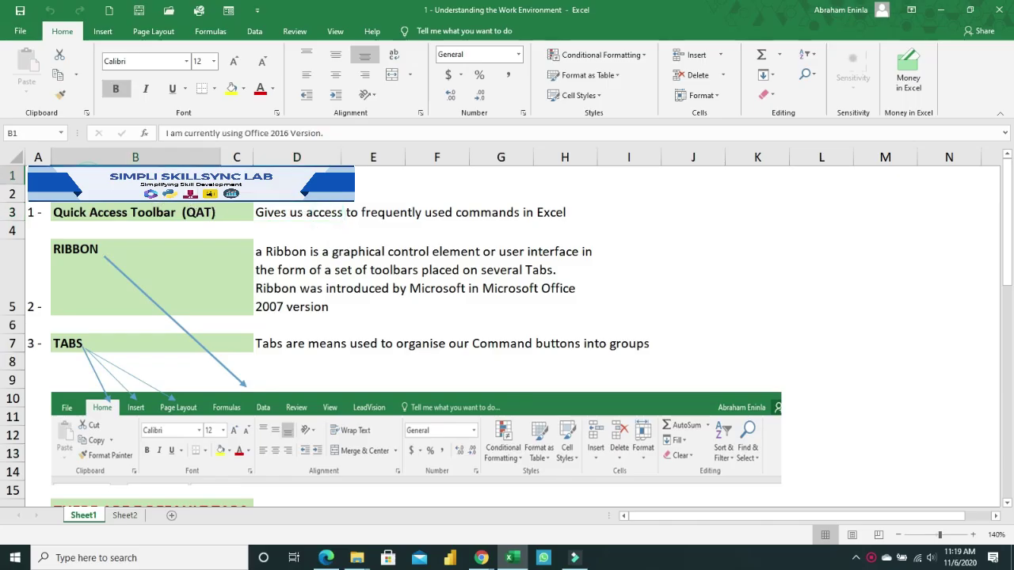
click(237, 175)
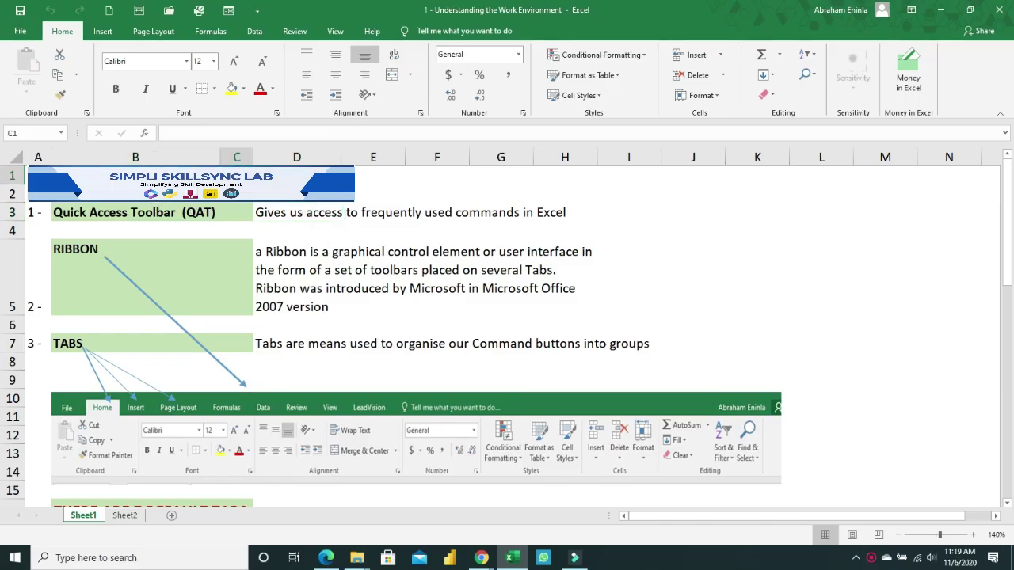
click(82, 175)
click(115, 217)
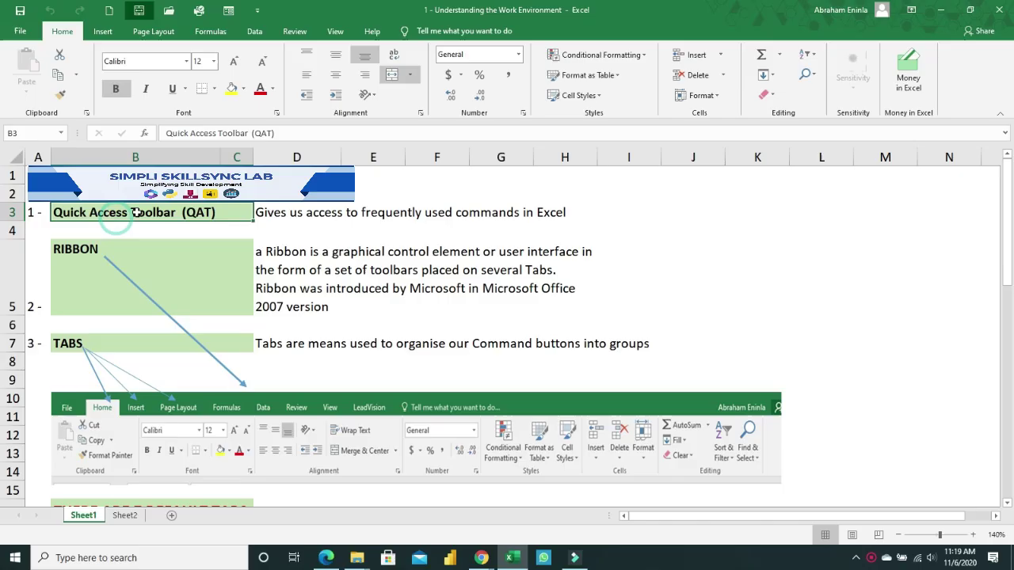
click(282, 209)
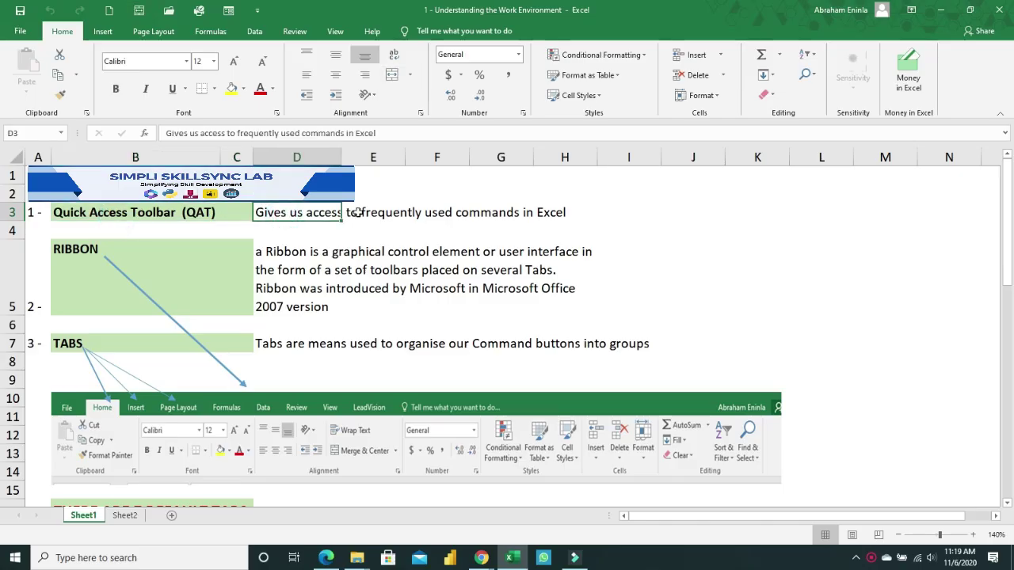
click(287, 251)
click(173, 269)
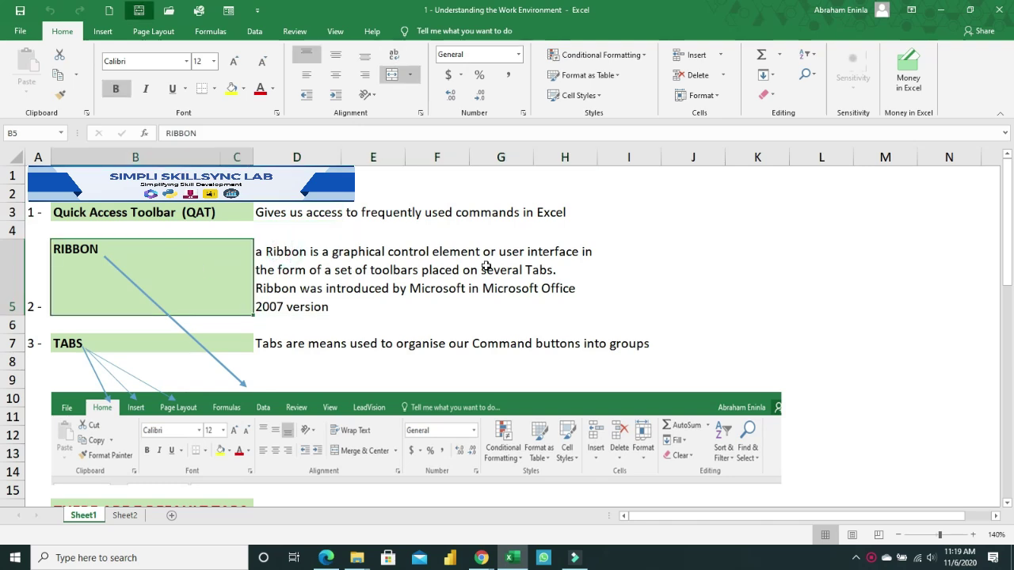
click(694, 229)
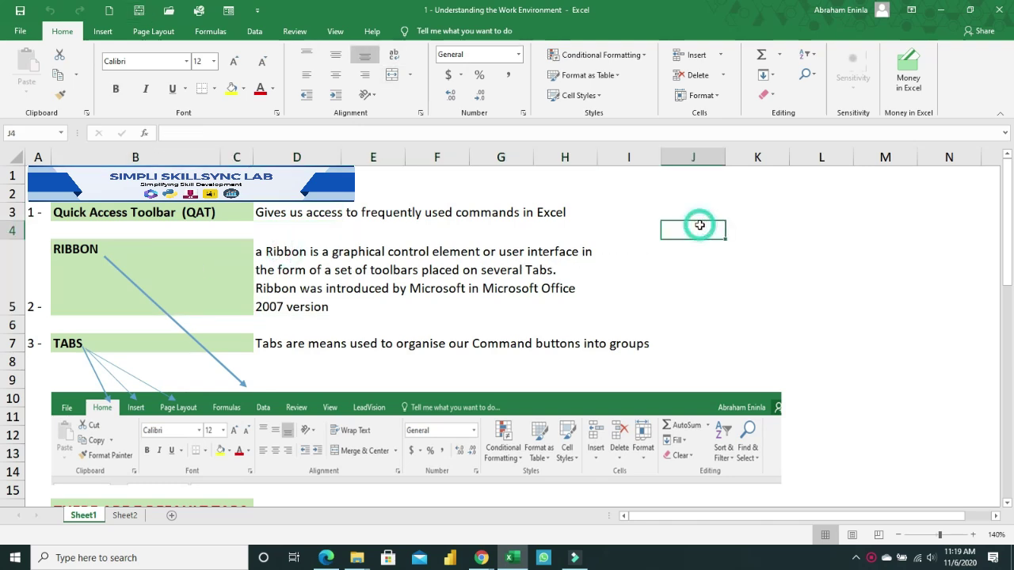
click(338, 218)
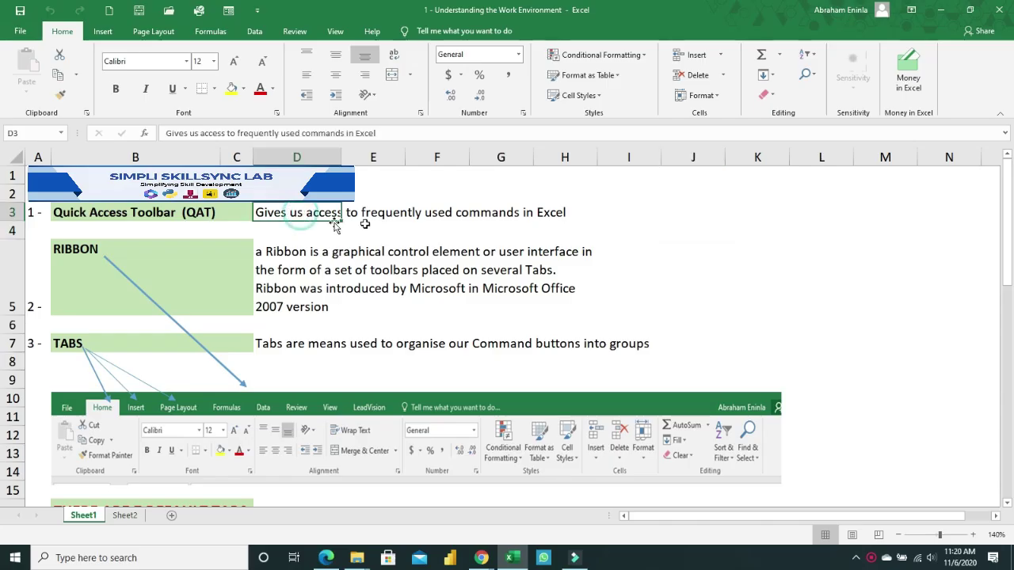
click(134, 212)
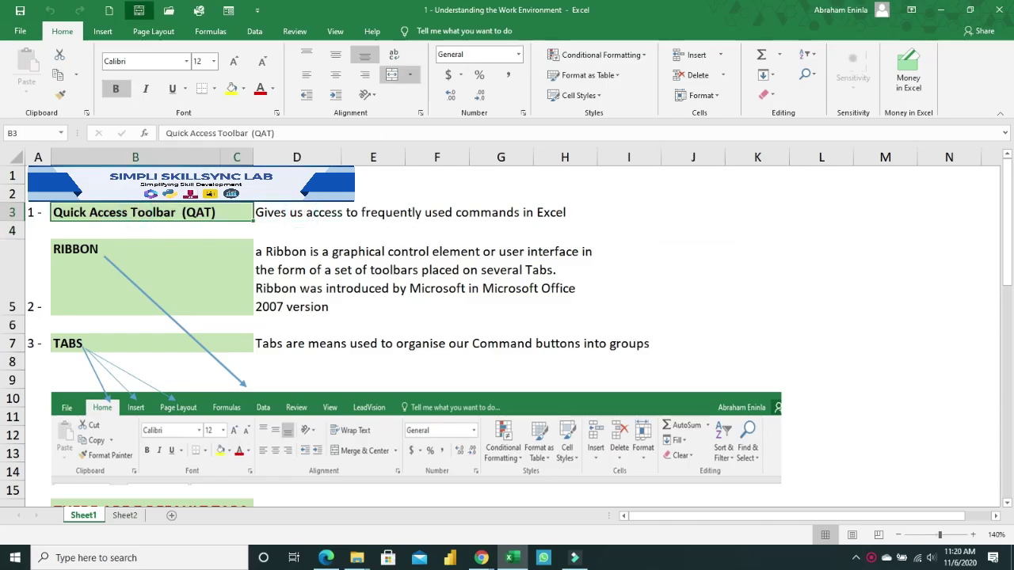
click(194, 167)
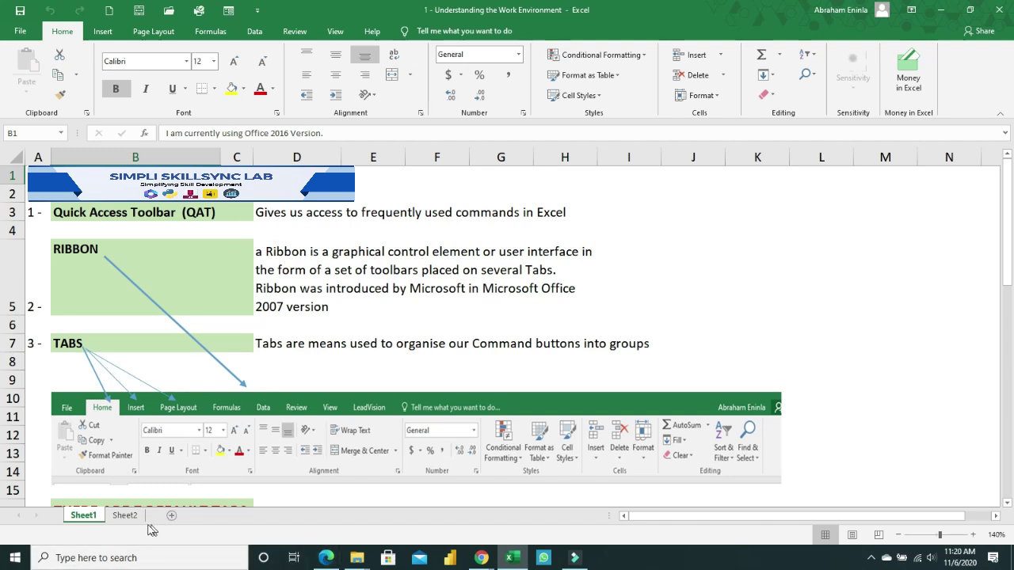
click(124, 515)
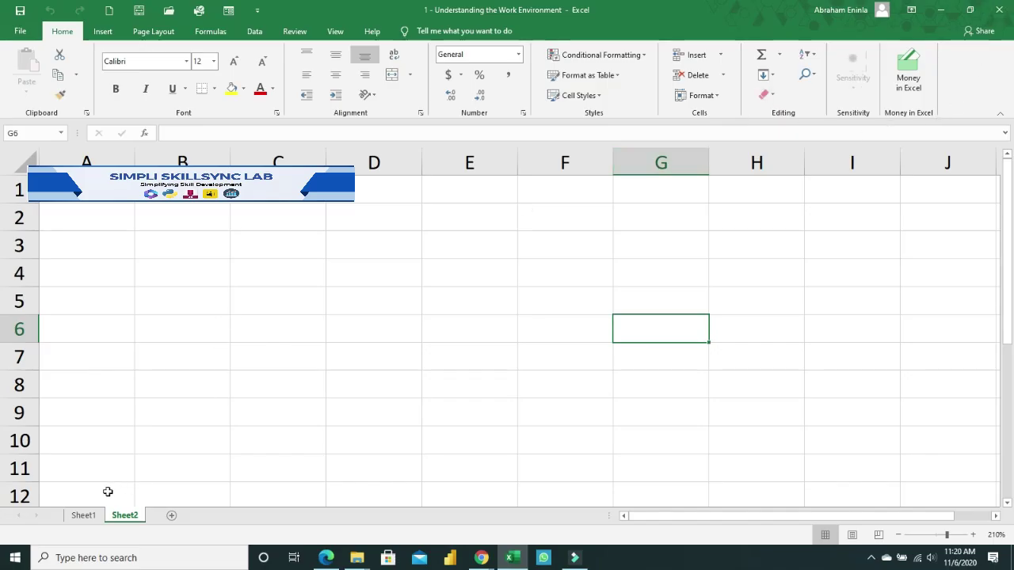
click(87, 516)
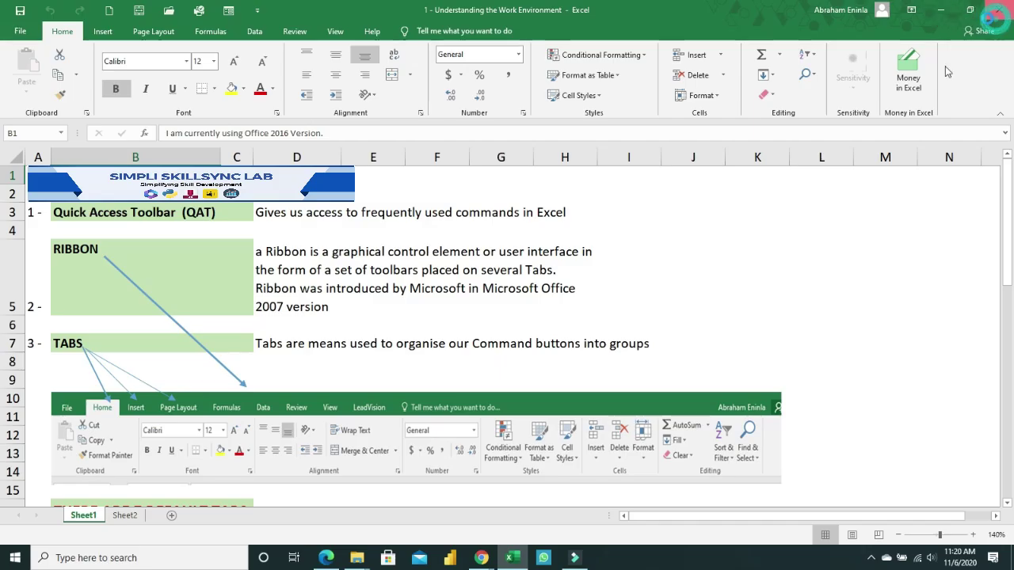
Close the workbook and reopen "1 - Understanding the Work Environment" from the Resources folder in File Explorer.
click(990, 10)
mouse_move(355, 559)
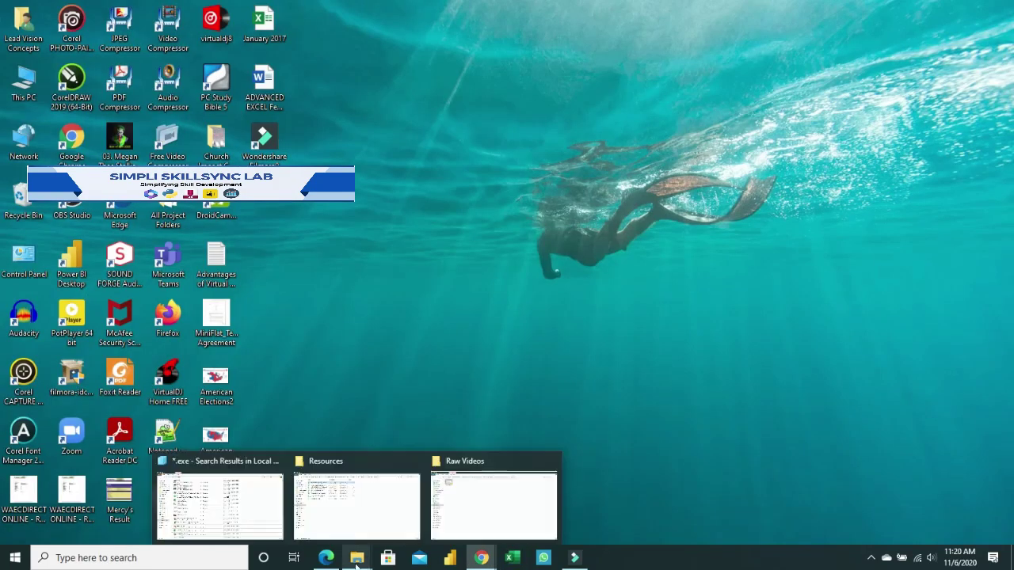
click(355, 507)
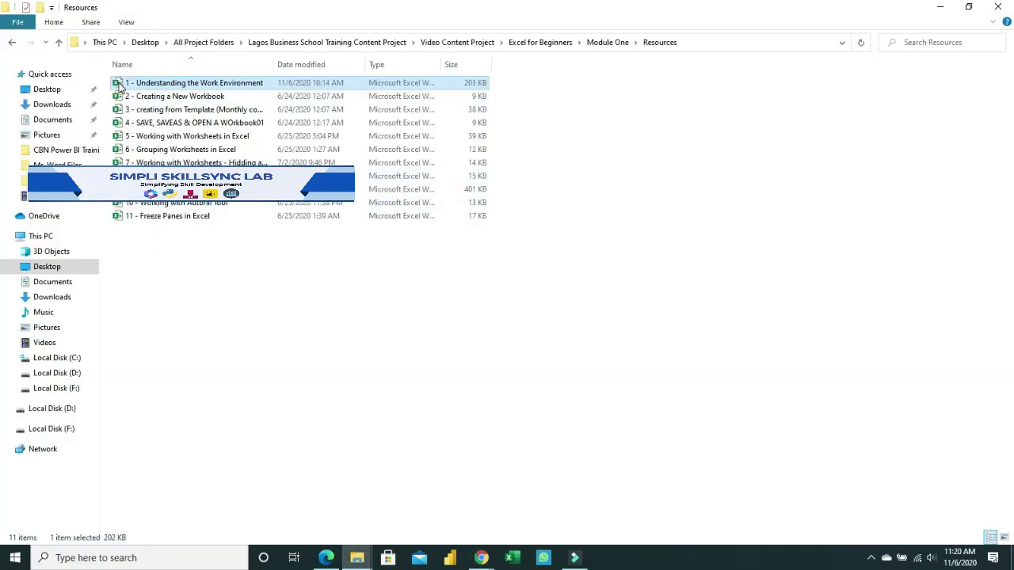
double_click(118, 84)
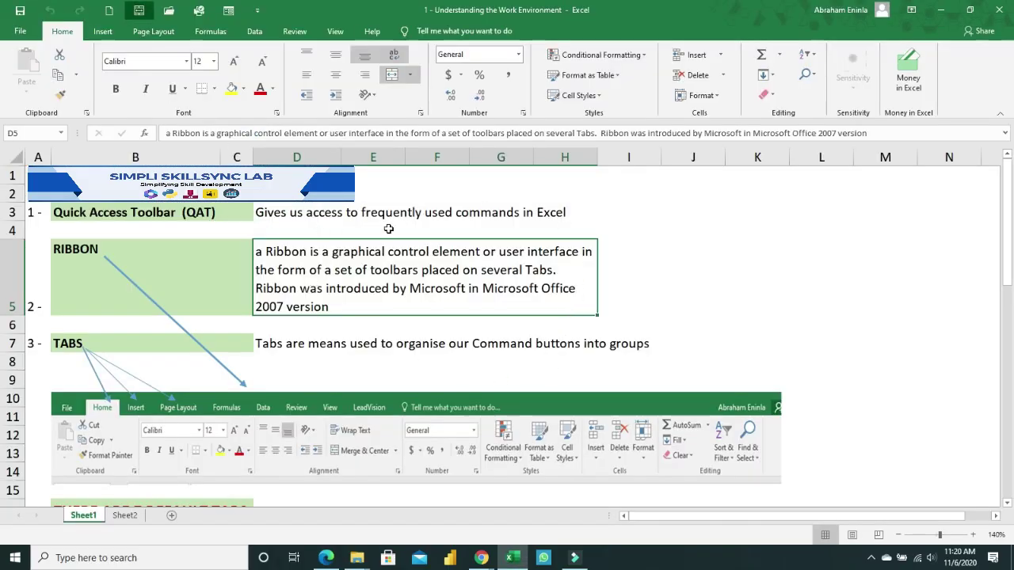
Read through the Quick Access Toolbar description in row 3 and close the workbook.
click(335, 214)
click(428, 212)
click(324, 215)
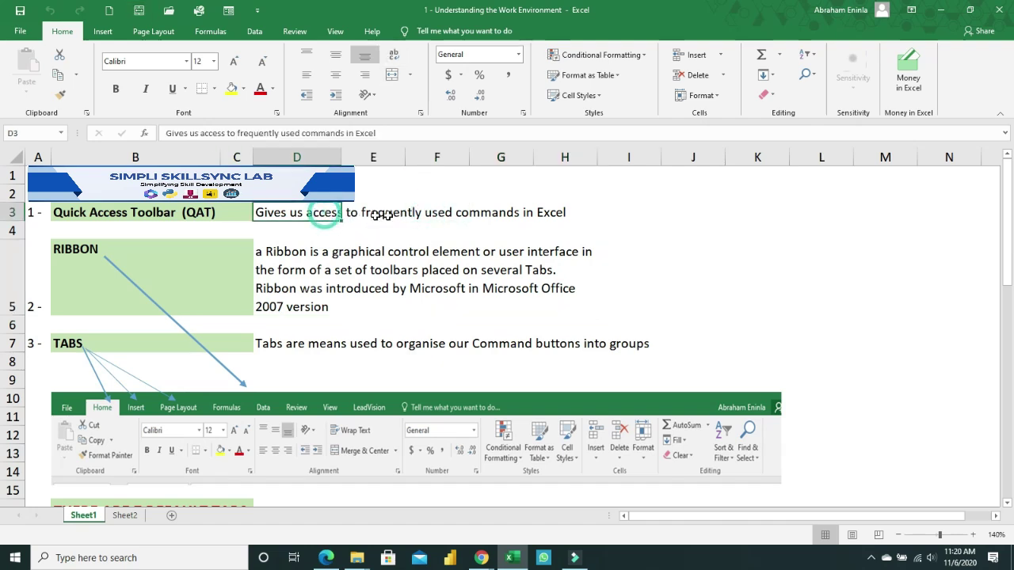
click(379, 215)
click(486, 217)
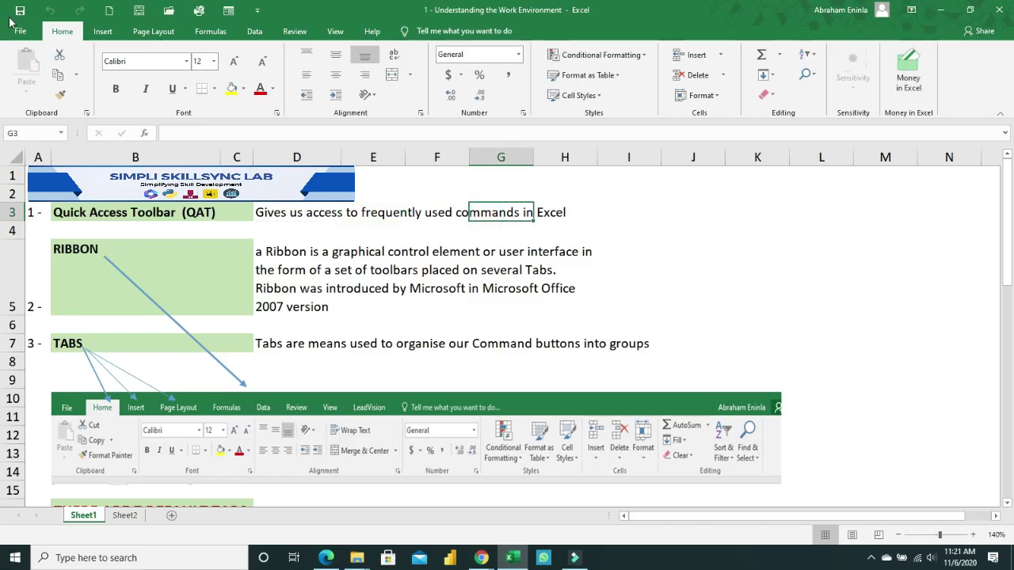
click(1000, 11)
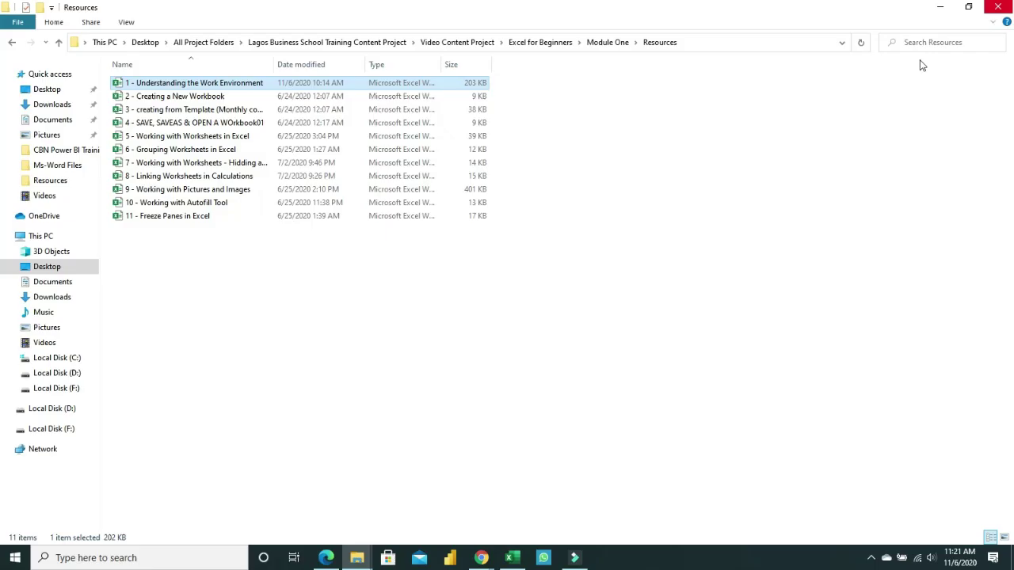
Launch Excel, create a blank workbook from the start screen, and close it.
click(512, 559)
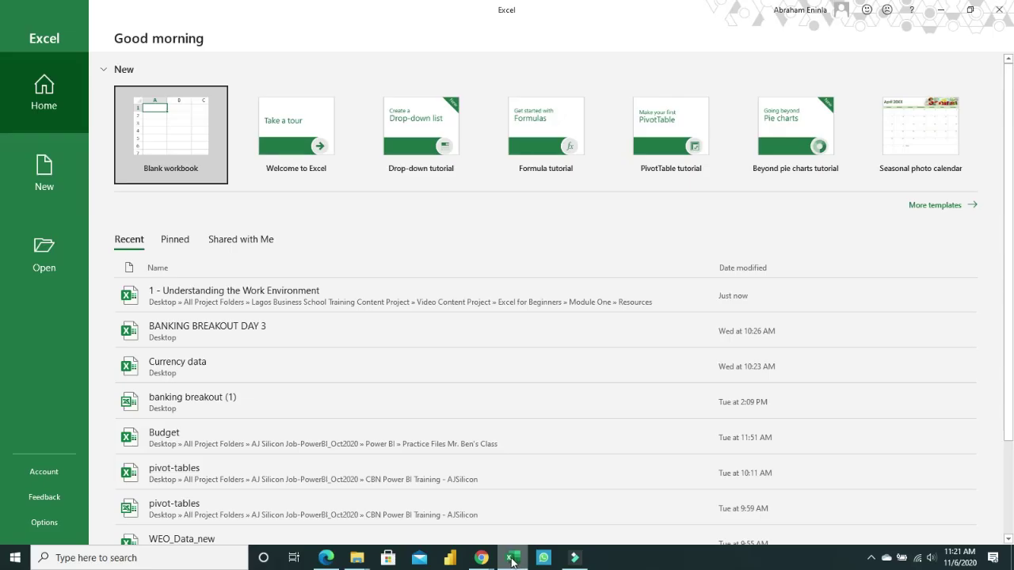
mouse_move(512, 562)
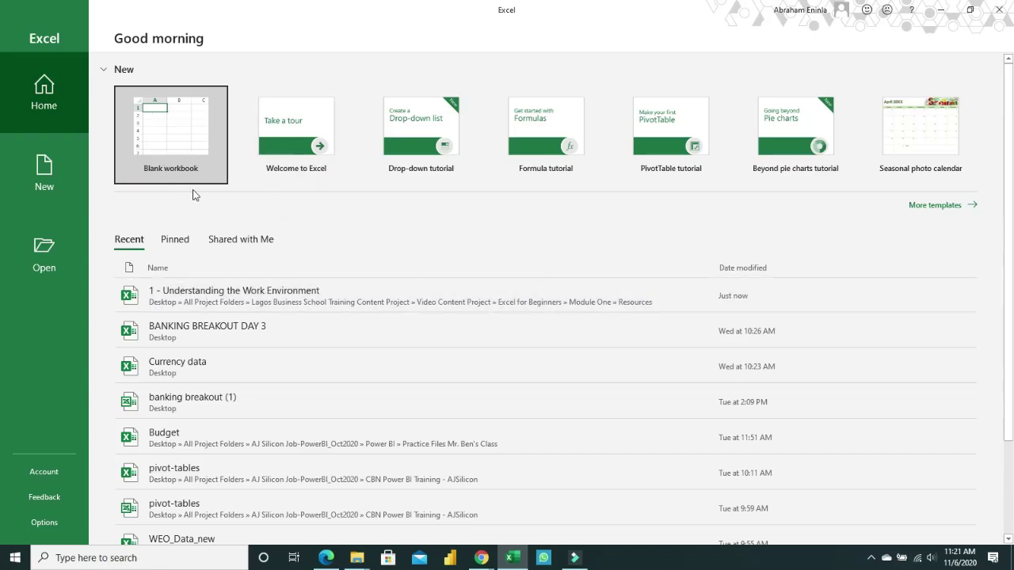
click(177, 134)
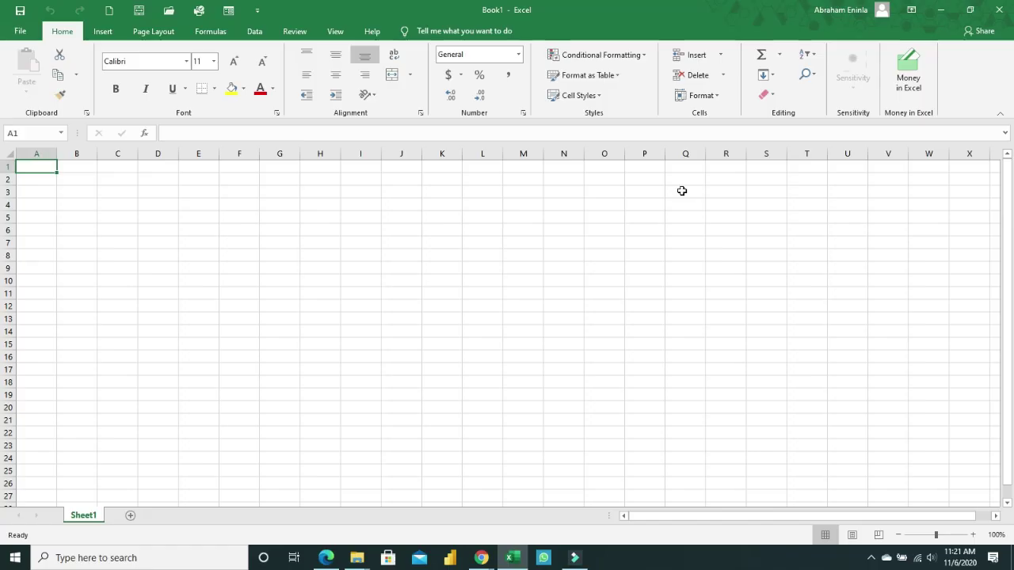
click(997, 12)
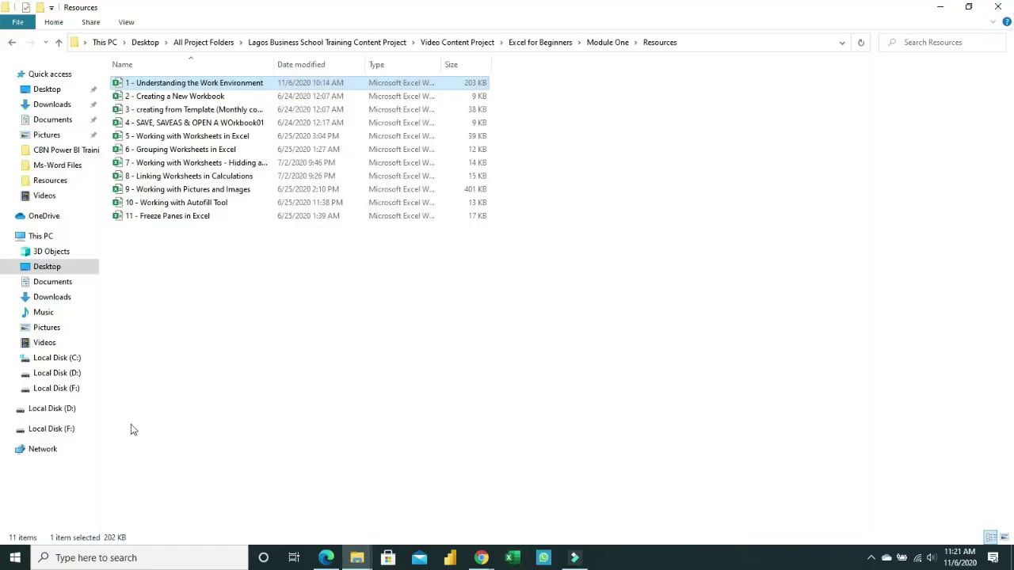
Launch Excel from the Windows list of installed programs and open the recent workbook "1 - Understanding the Work Environment".
click(15, 560)
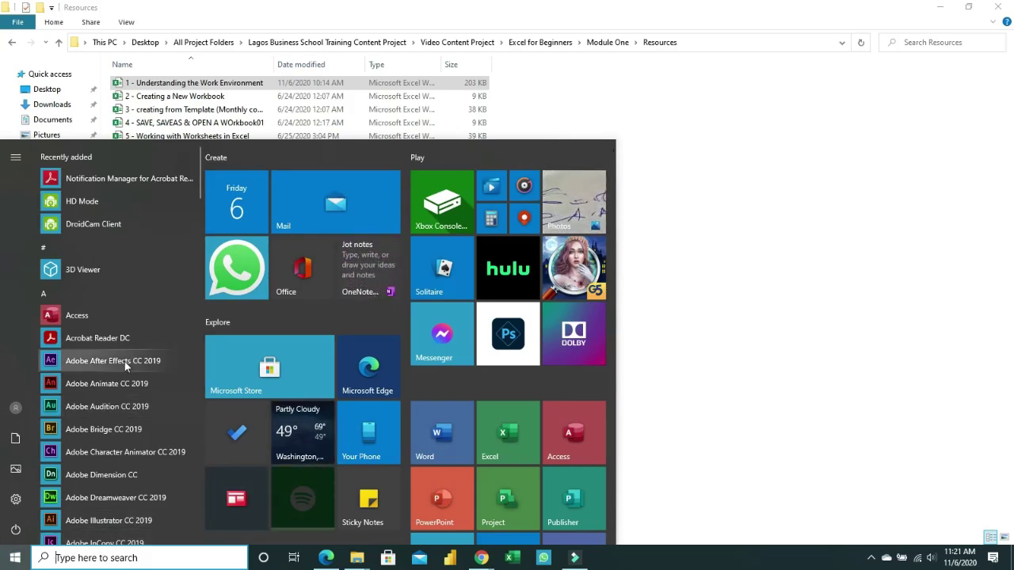
scroll(119, 367, down, 3)
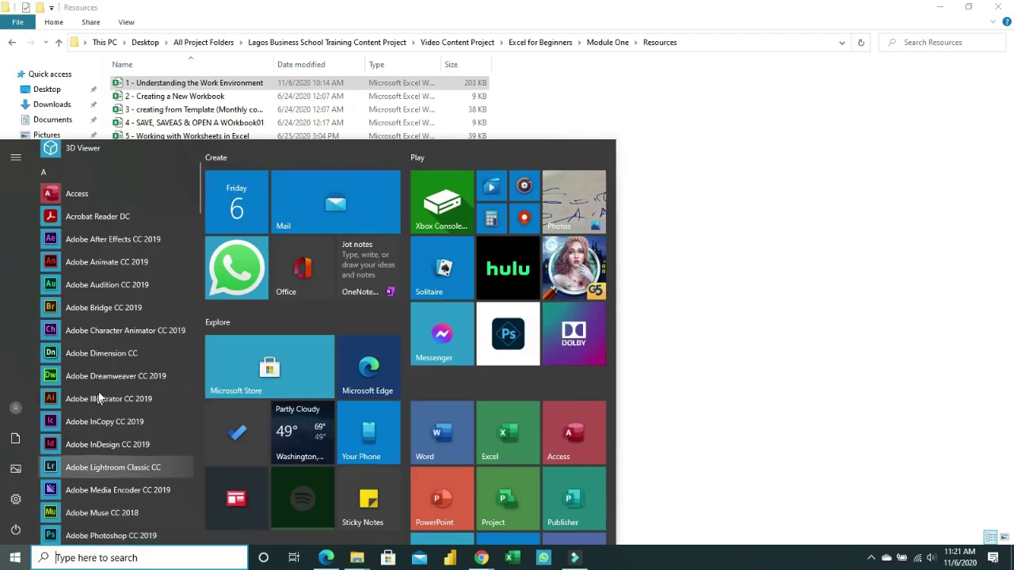
scroll(101, 389, down, 6)
scroll(100, 388, down, 4)
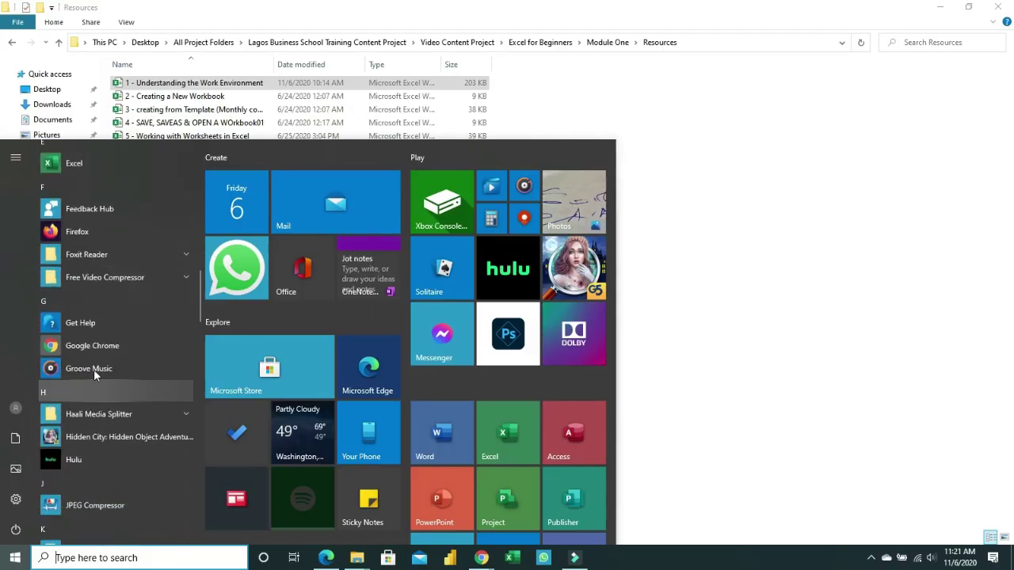
click(51, 167)
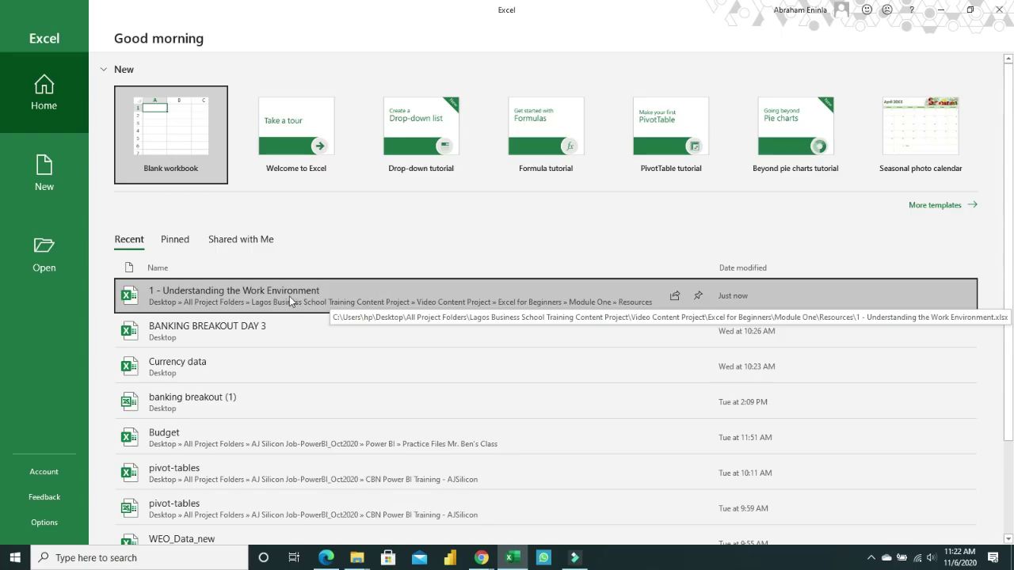
click(185, 298)
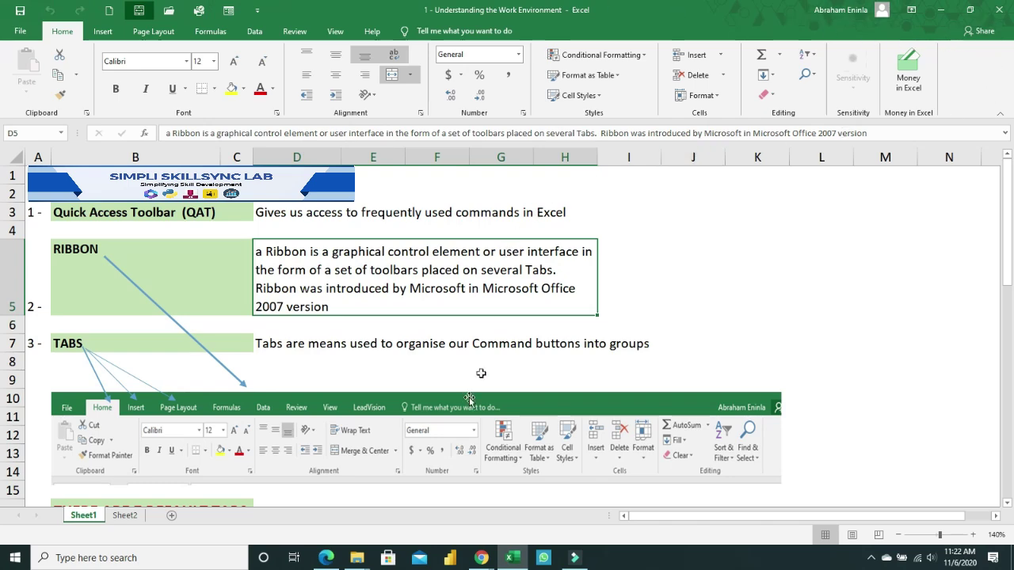
Examine the ribbon picture, the Ribbon and Tabs notes above it, and the list of default tabs below it.
scroll(464, 407, down, 3)
scroll(403, 274, up, 1)
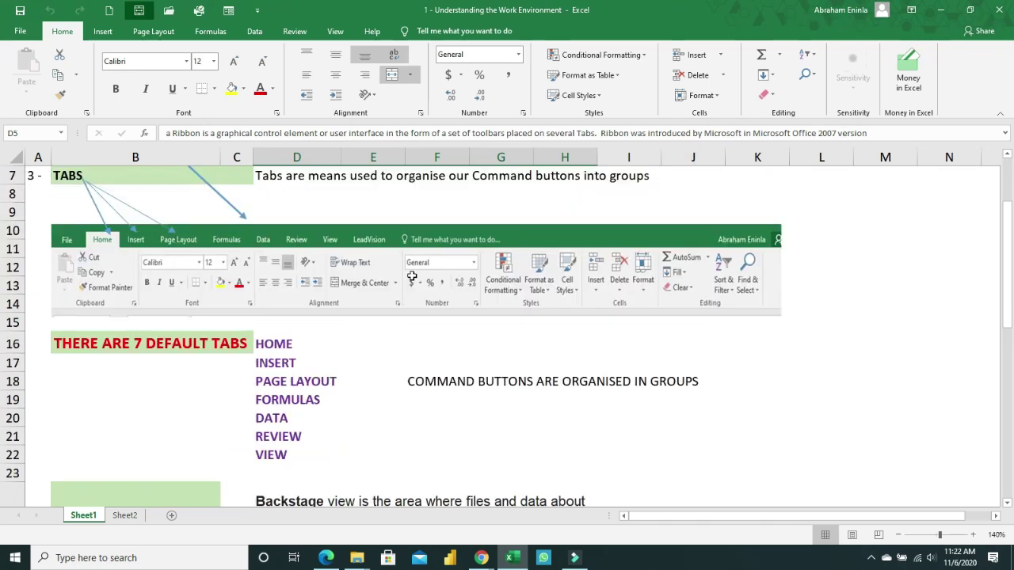
click(199, 260)
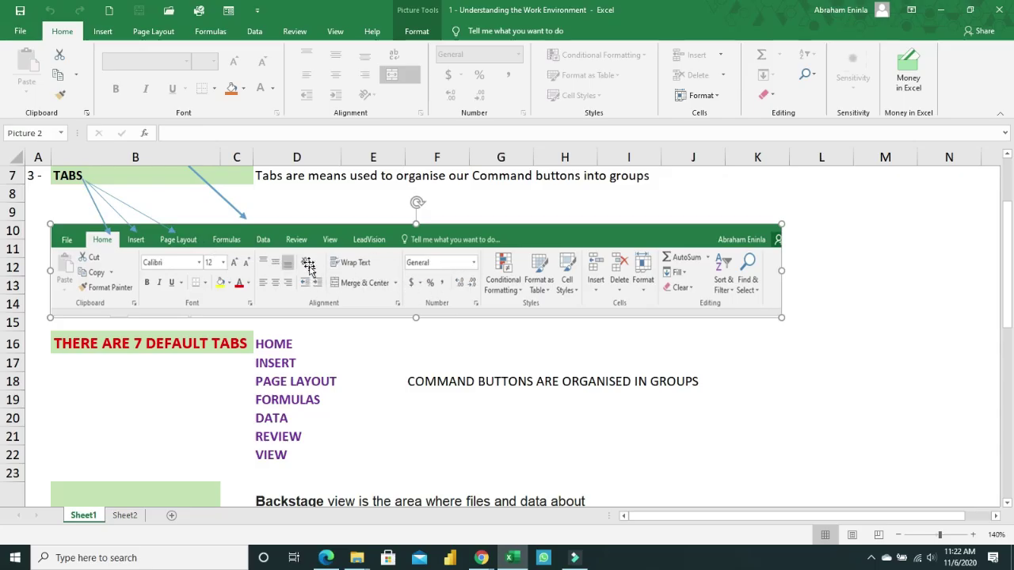
scroll(354, 276, up, 1)
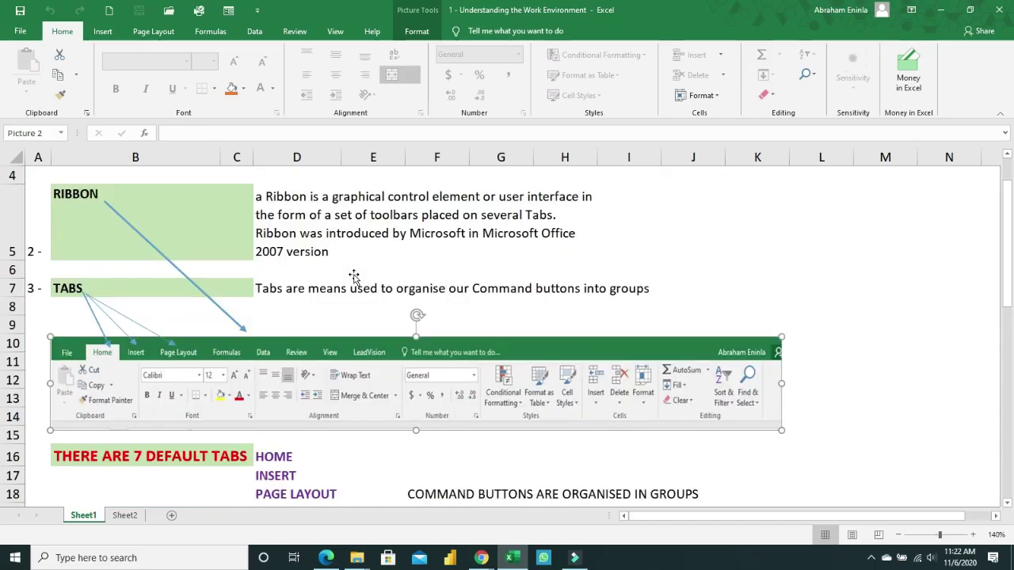
scroll(354, 276, down, 1)
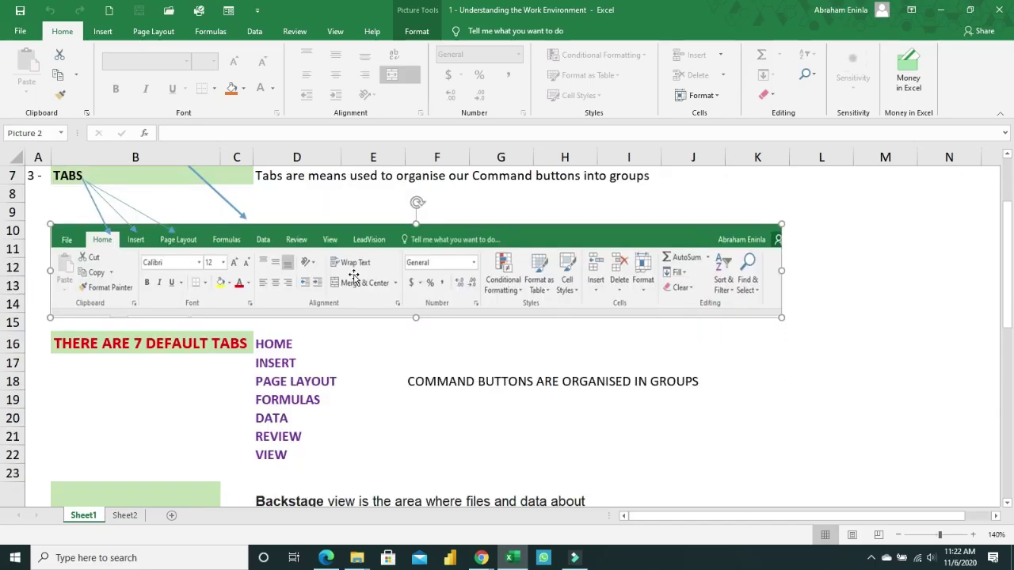
scroll(354, 275, up, 2)
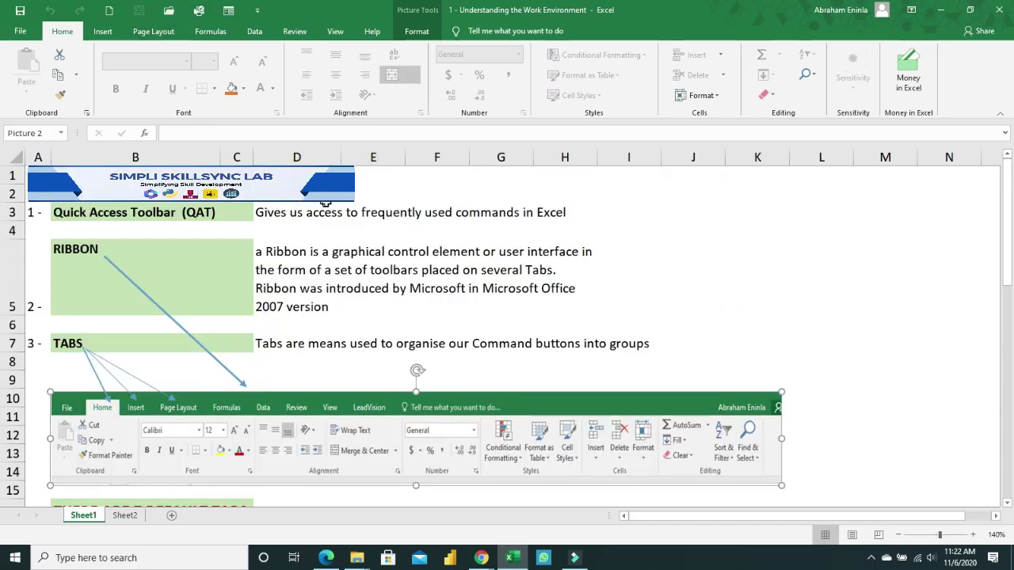
click(325, 202)
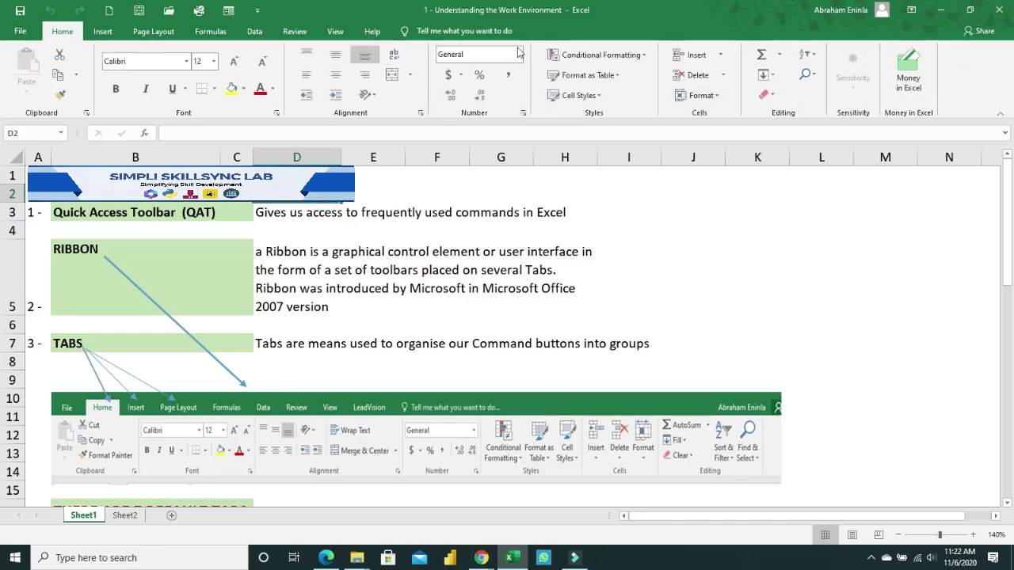
scroll(356, 273, down, 2)
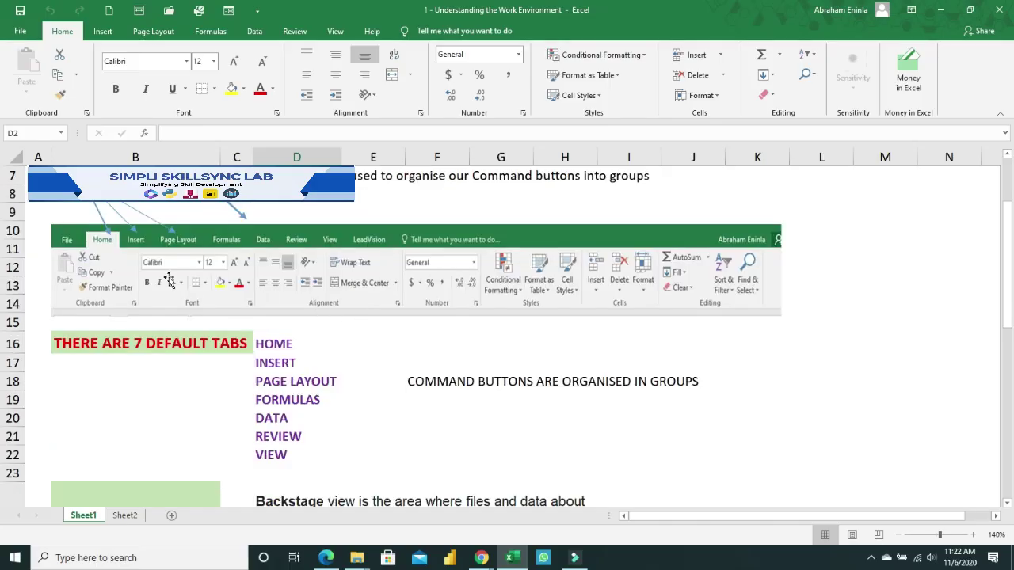
click(697, 236)
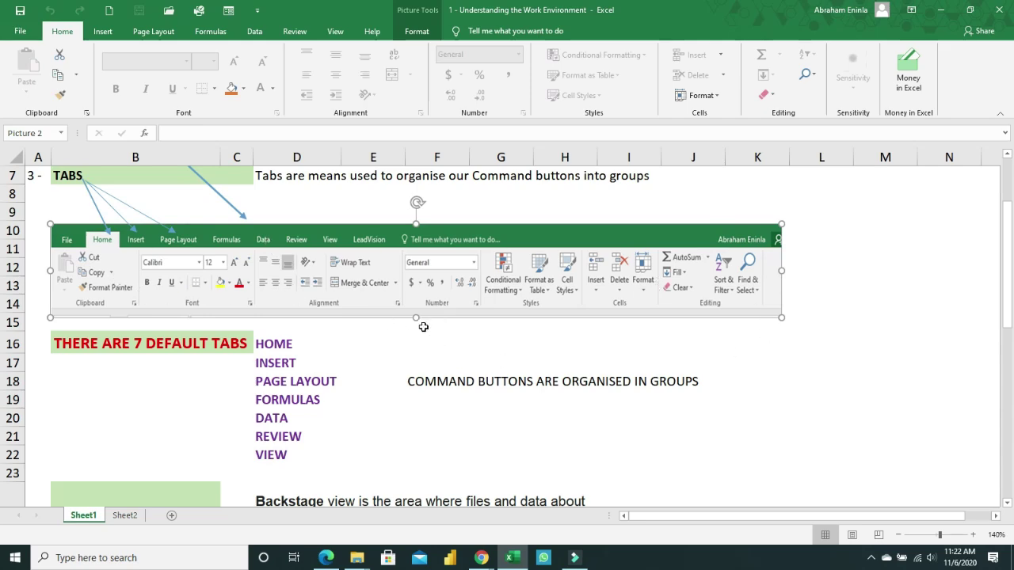
Read the Ribbon definition in row 5 and the Tabs definition in row 7.
scroll(424, 327, up, 2)
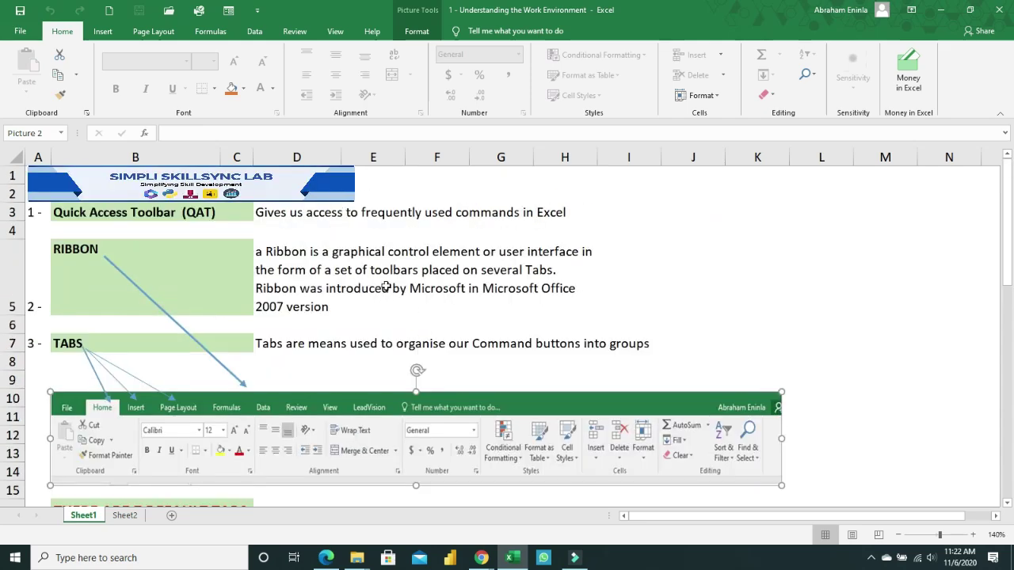
scroll(385, 288, down, 1)
click(364, 190)
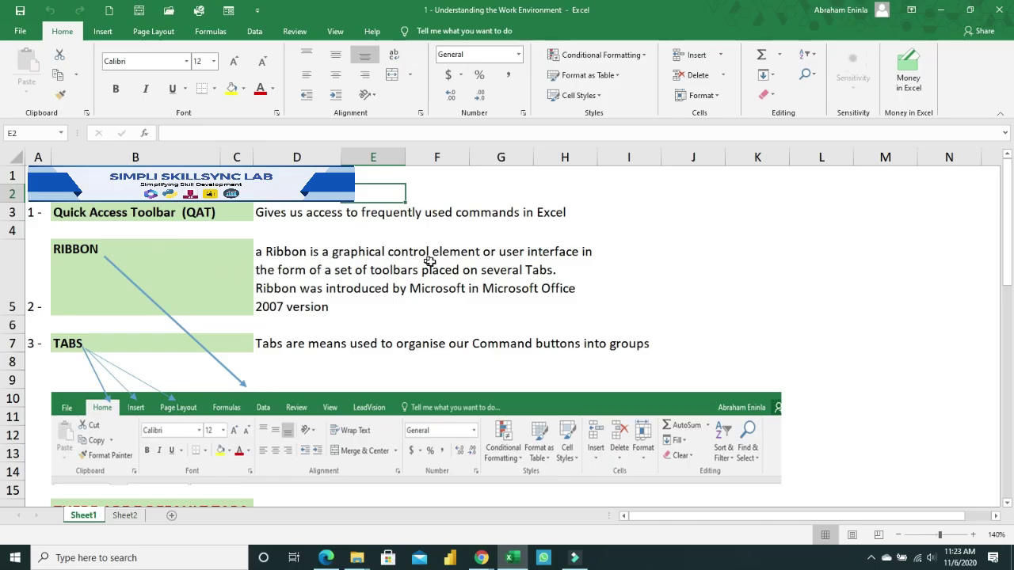
click(514, 262)
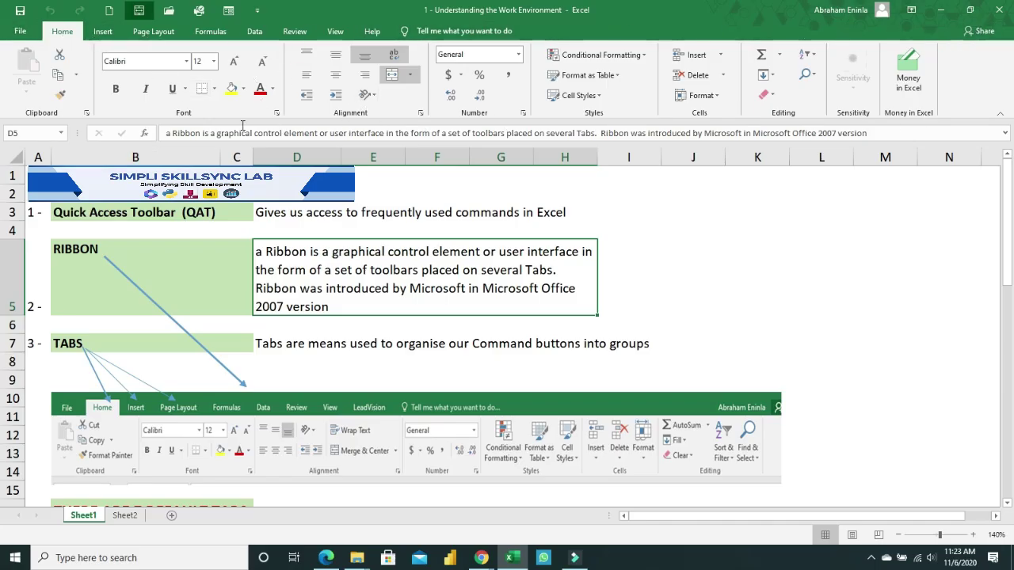
click(137, 344)
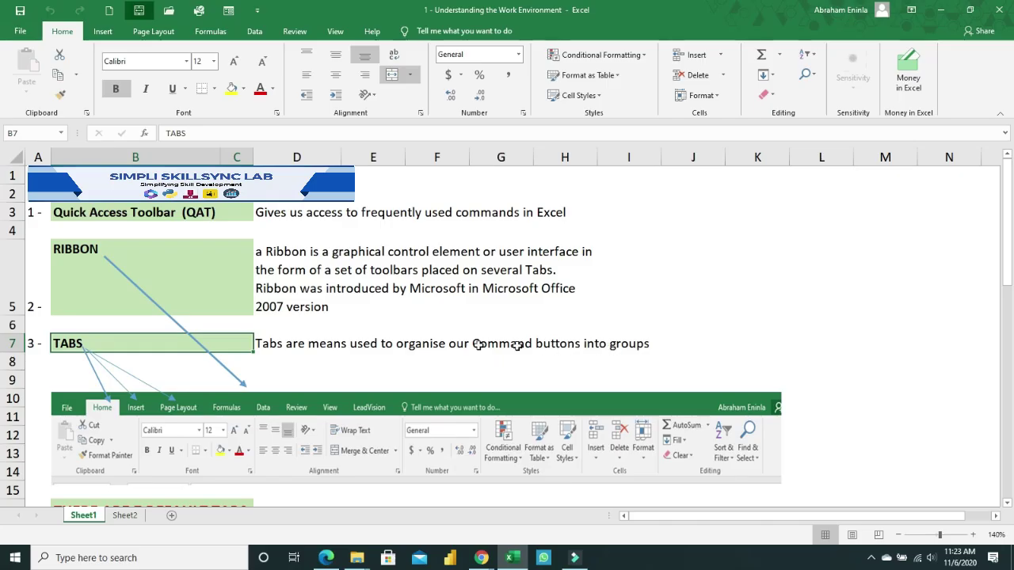
click(399, 343)
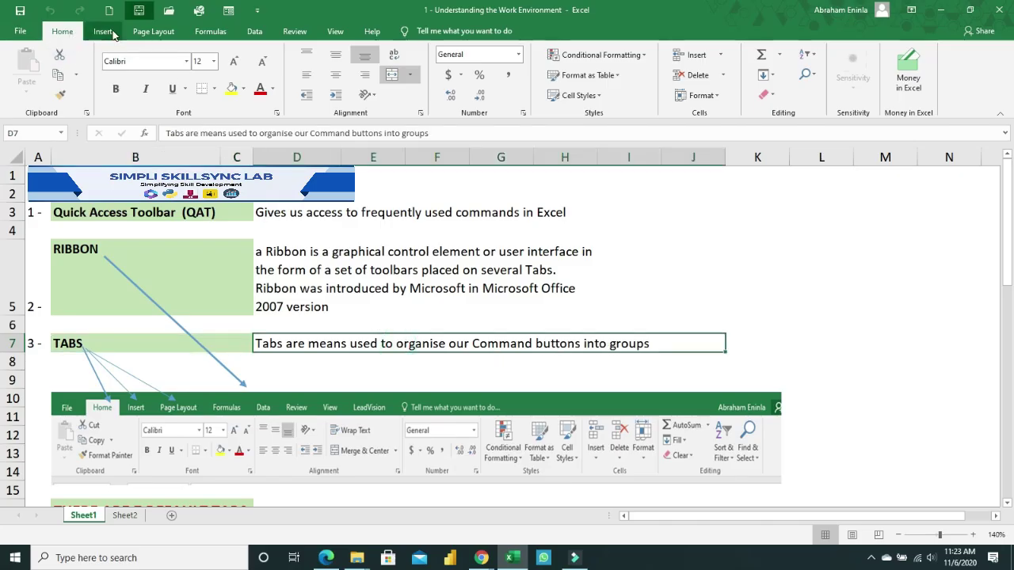
Look through the commands on each ribbon tab from Insert to Help, and return to the Home commands.
click(101, 35)
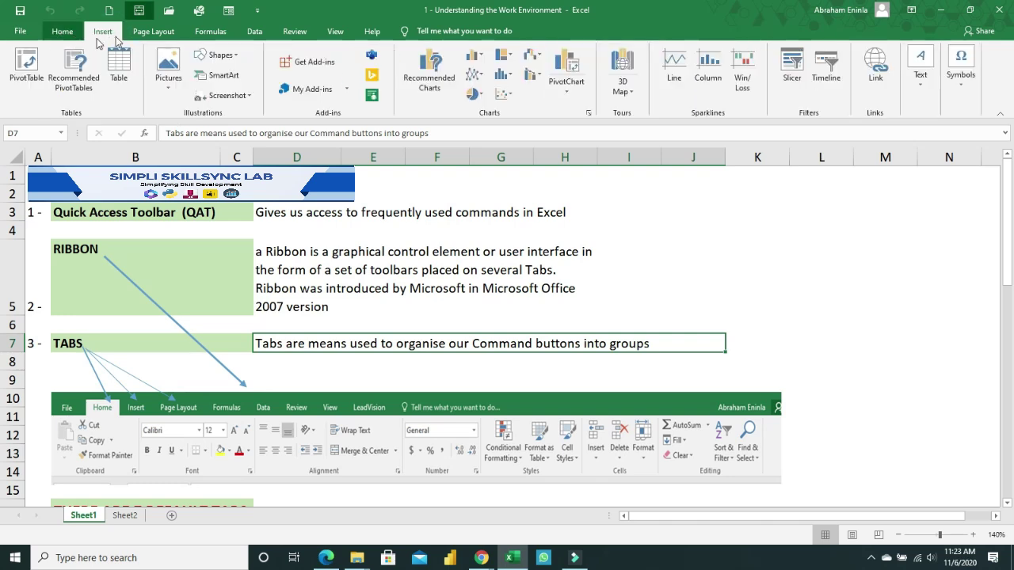
click(166, 35)
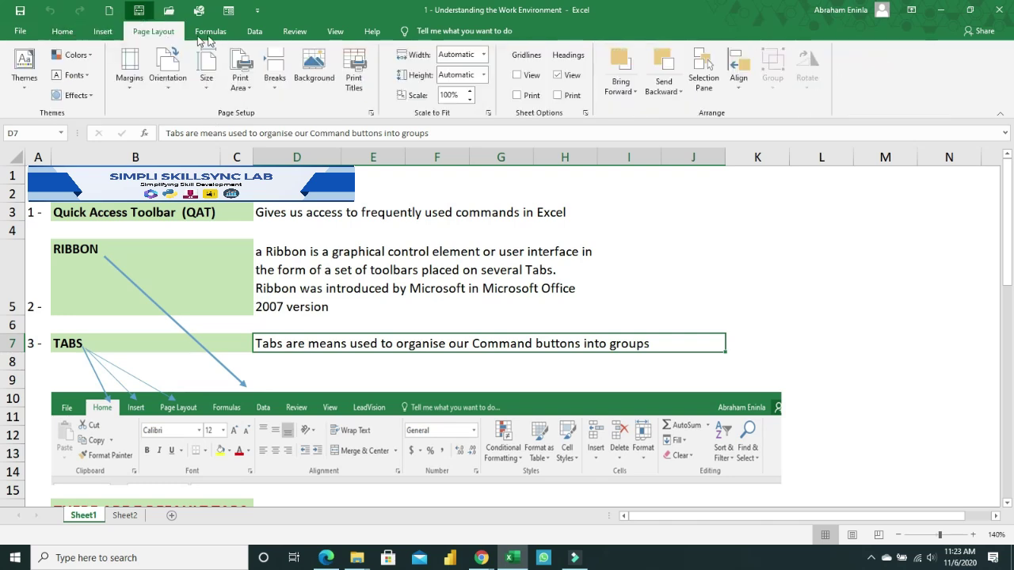
click(212, 35)
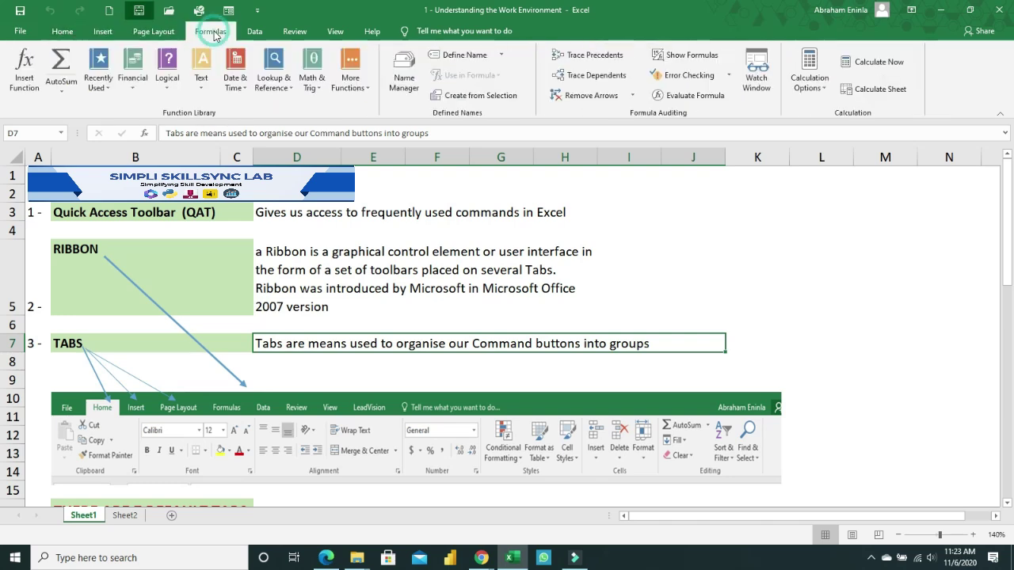
click(254, 32)
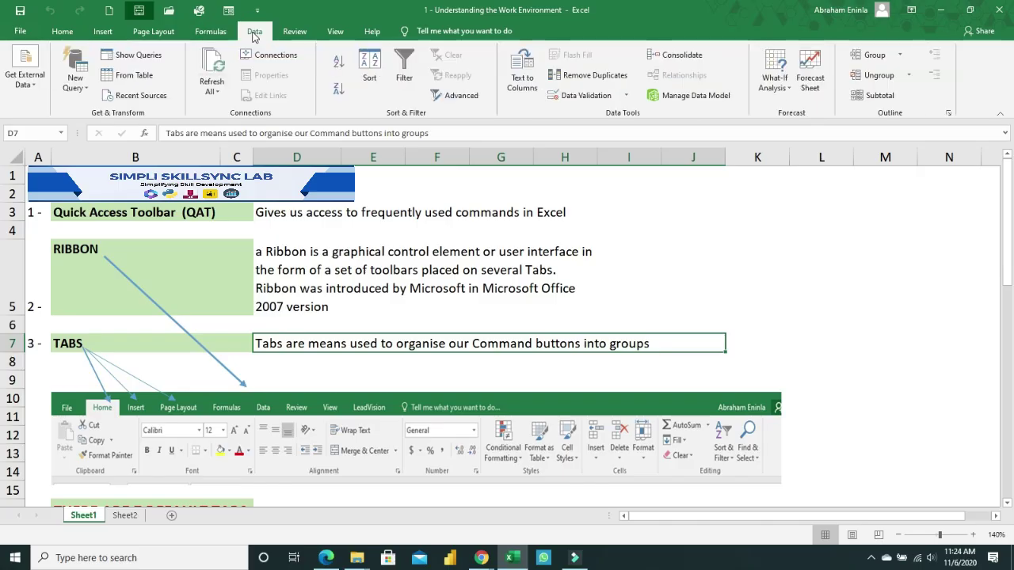
click(295, 32)
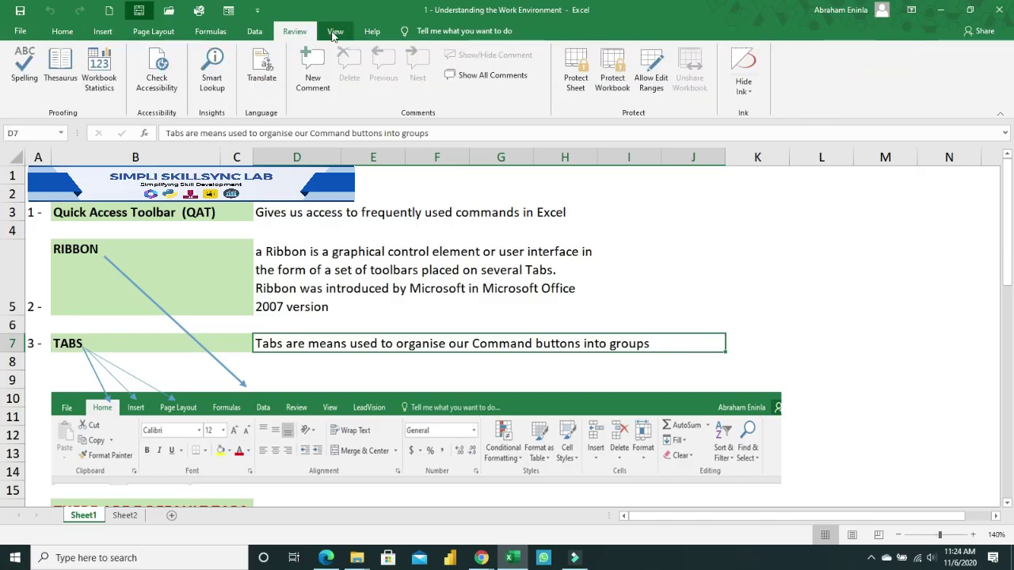
click(333, 33)
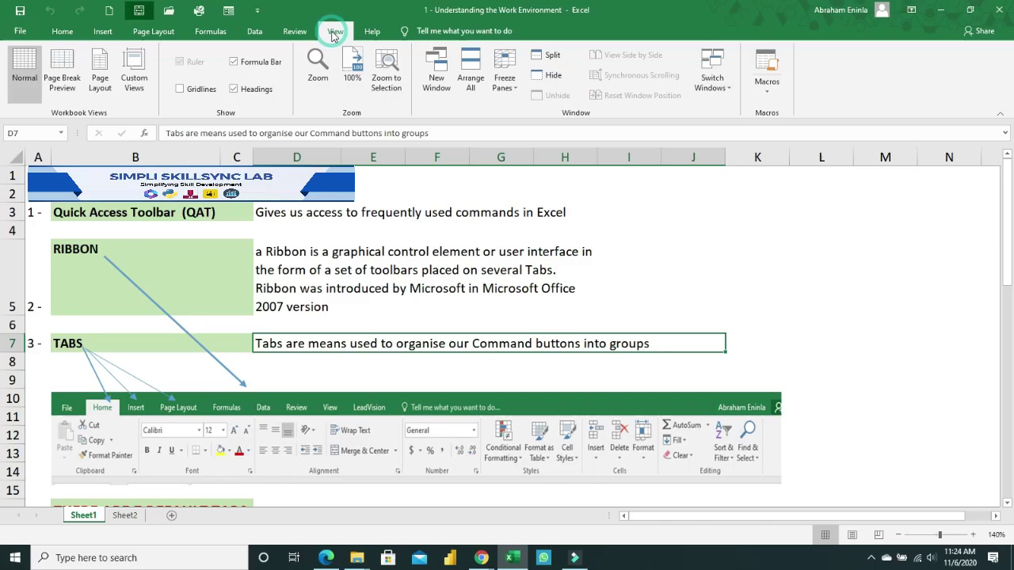
click(370, 32)
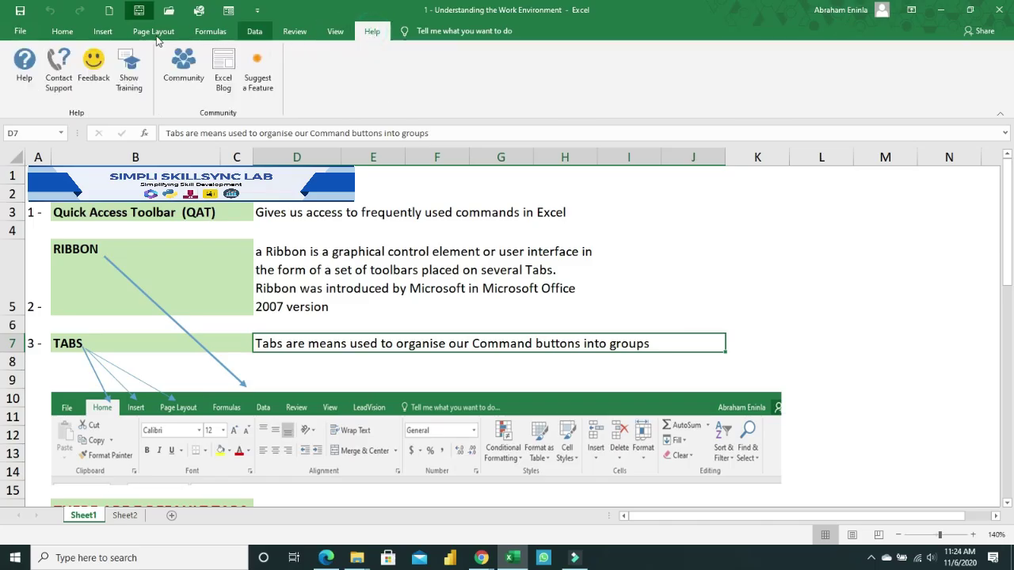
click(61, 32)
click(371, 32)
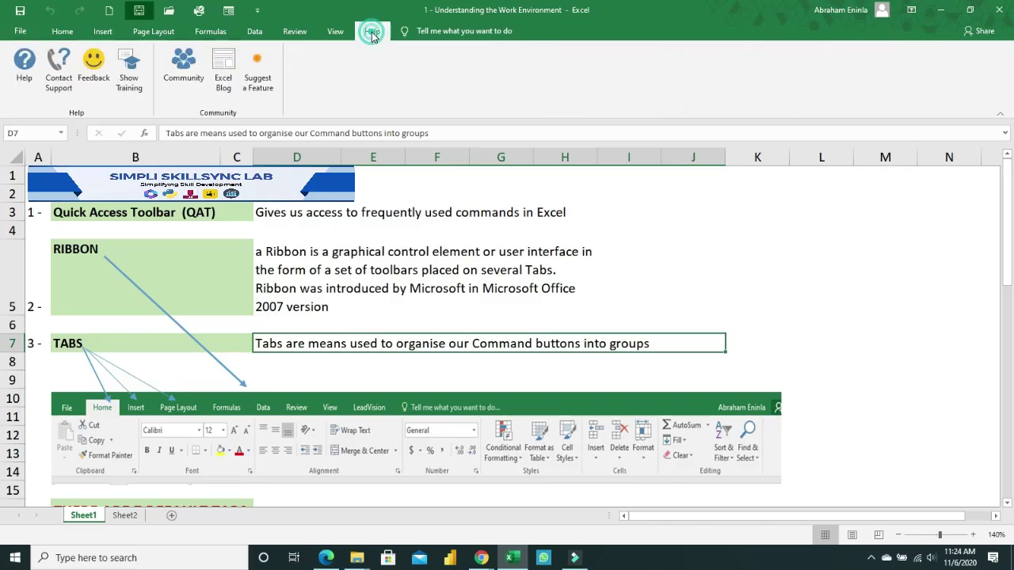
click(71, 33)
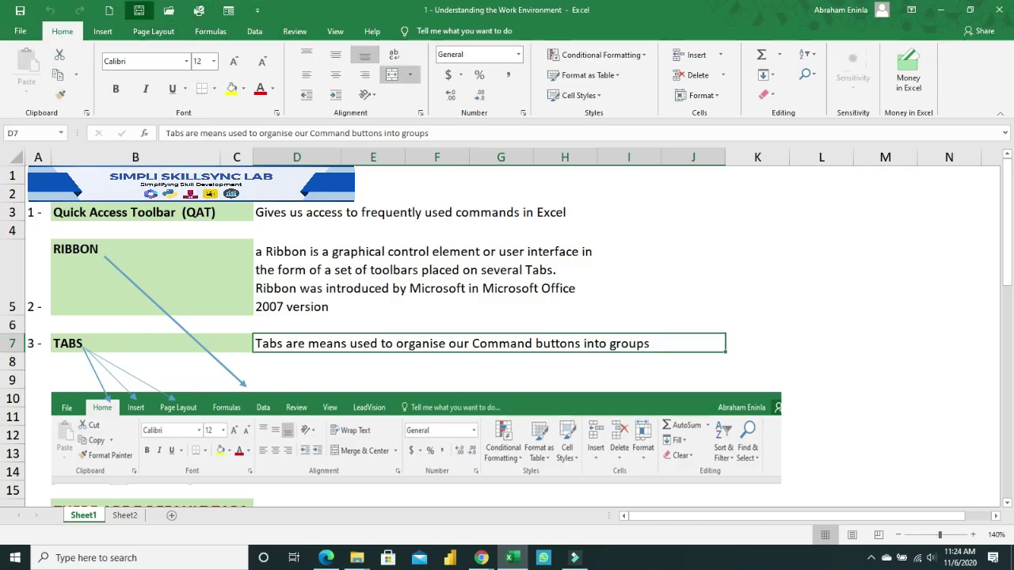
Review the Quick Access Toolbar note in row 3 and add the Email command to that toolbar.
click(91, 215)
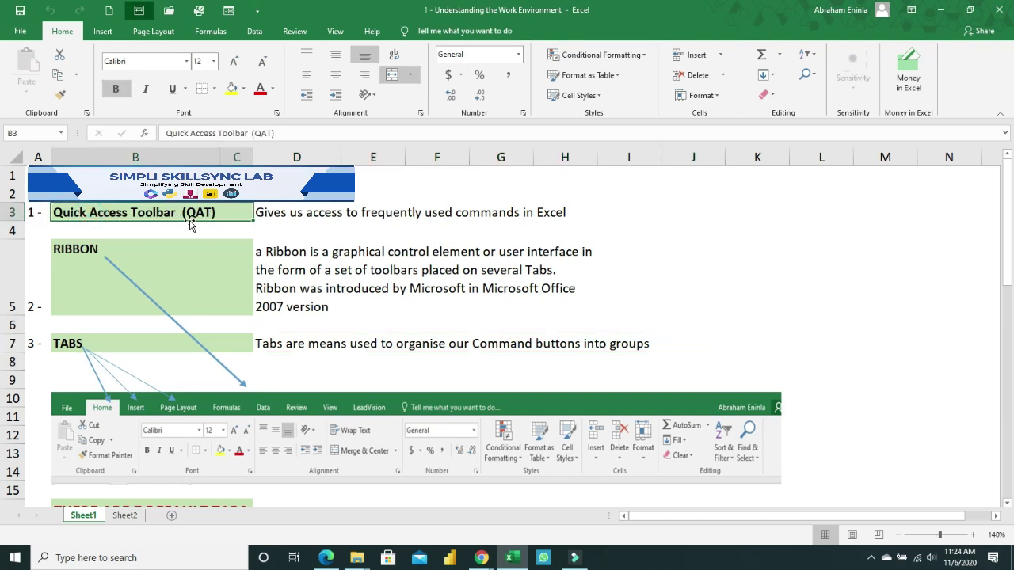
click(306, 214)
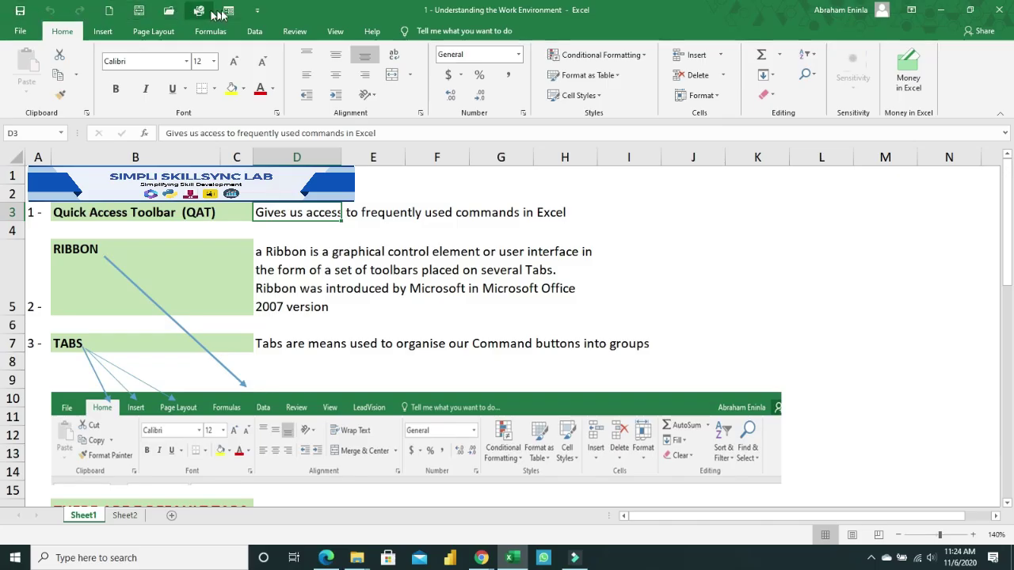
click(258, 15)
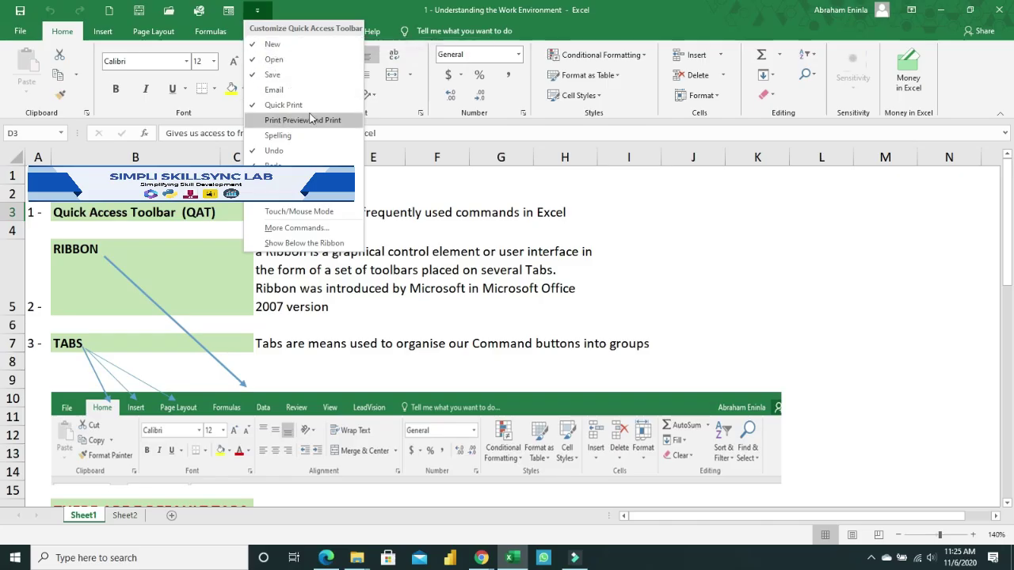
click(256, 91)
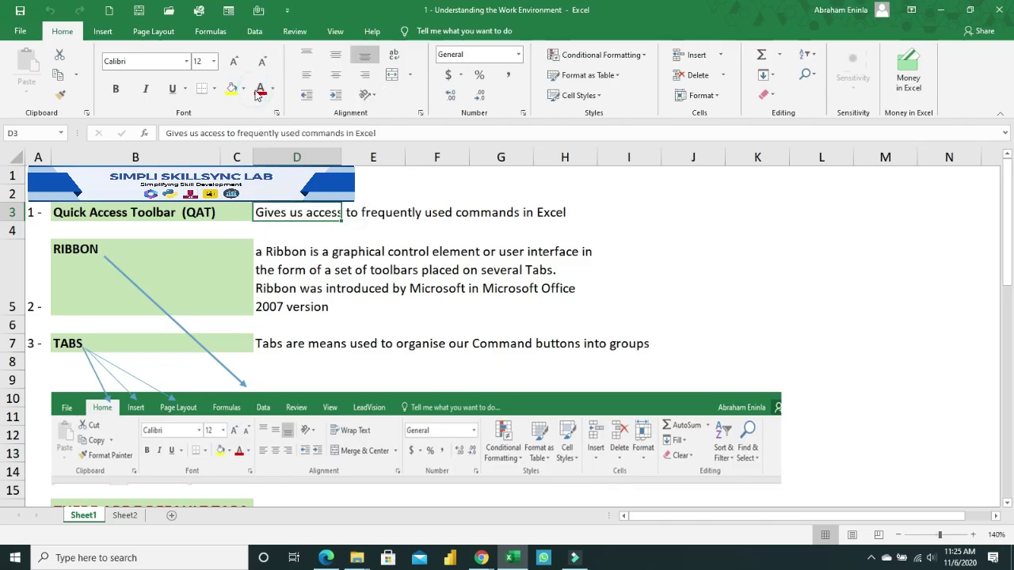
Remove the Email command from the Quick Access Toolbar and check its list of available commands.
click(285, 11)
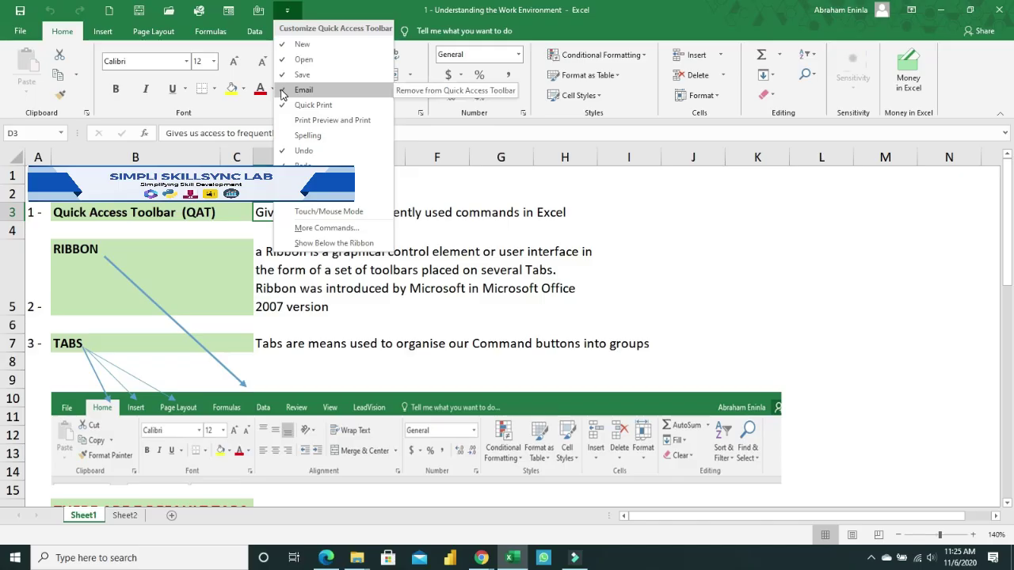
click(284, 91)
click(257, 13)
click(257, 13)
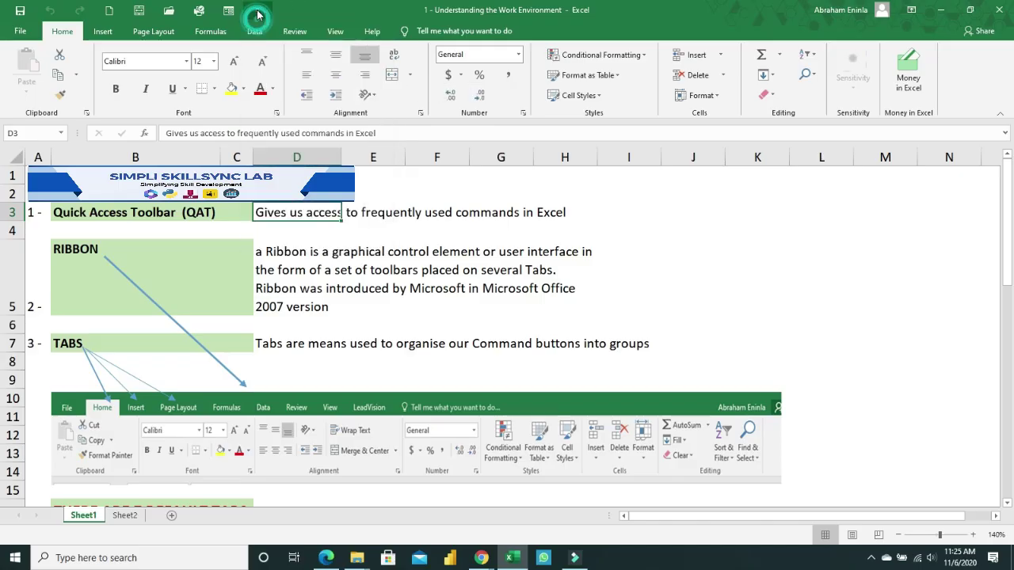
click(257, 11)
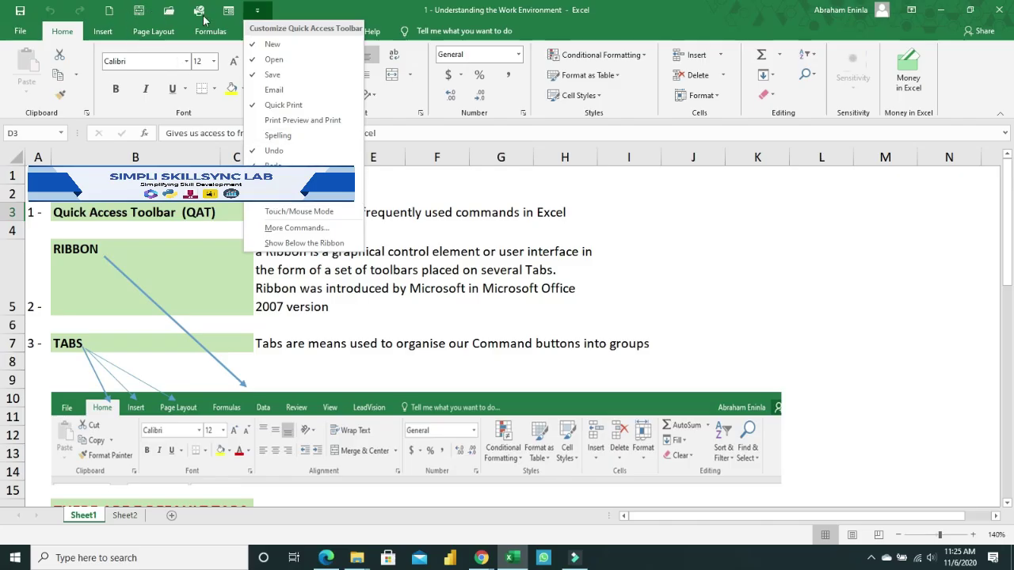
click(306, 11)
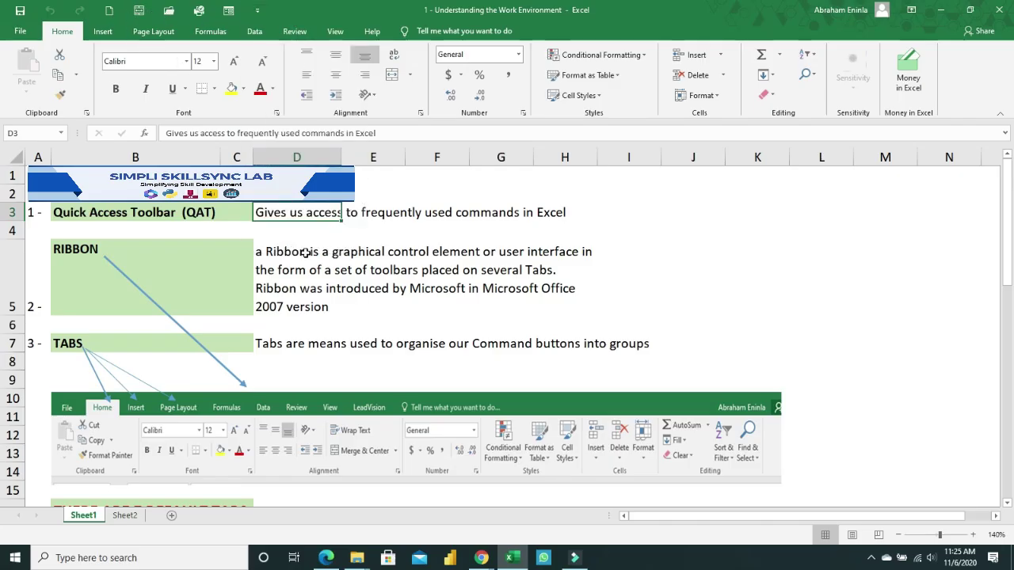
Go through the default tab names listed in D16:D22, from HOME to VIEW.
scroll(306, 251, down, 3)
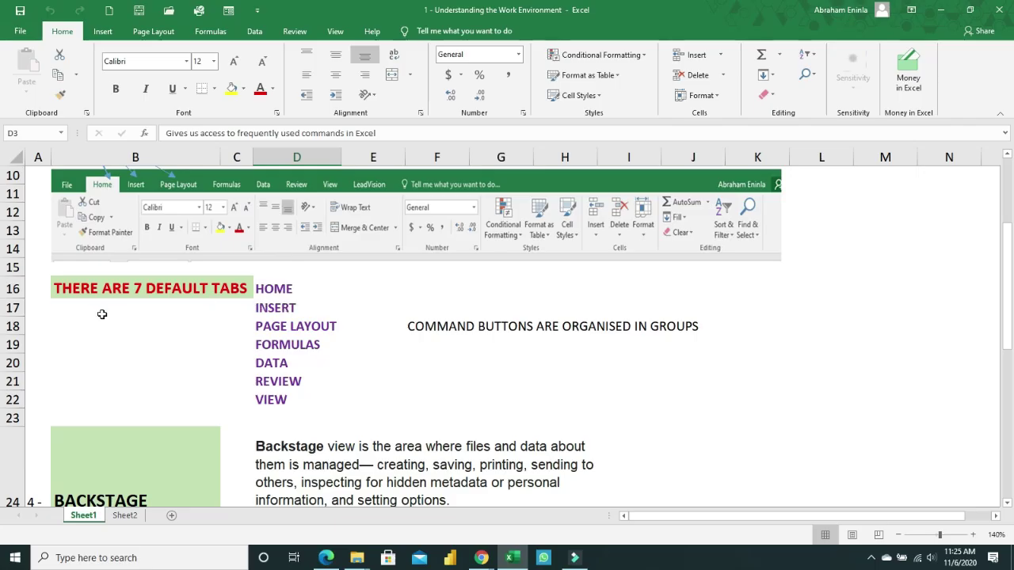
click(265, 290)
click(273, 309)
click(319, 328)
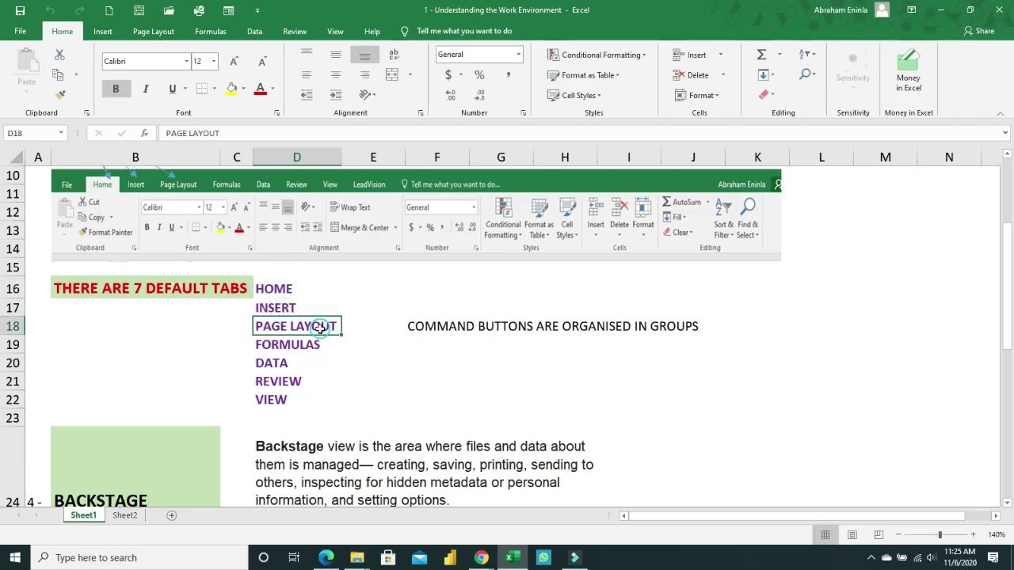
click(311, 345)
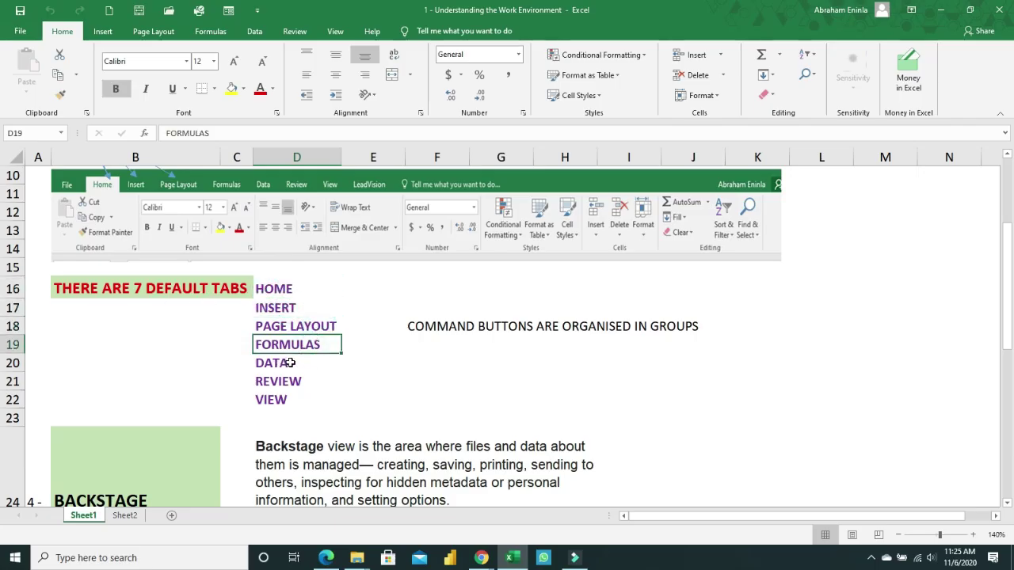
click(290, 363)
click(291, 382)
click(283, 400)
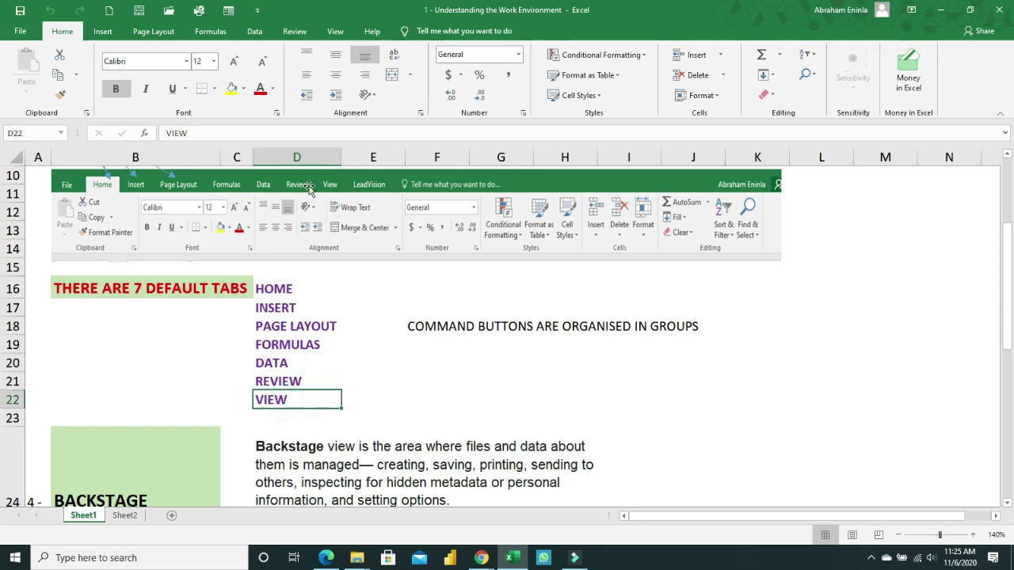
Compare the listed names with the actual ribbon by displaying the Insert, Page Layout, Formulas, Data, Review and View commands in order.
click(103, 31)
click(153, 31)
click(210, 31)
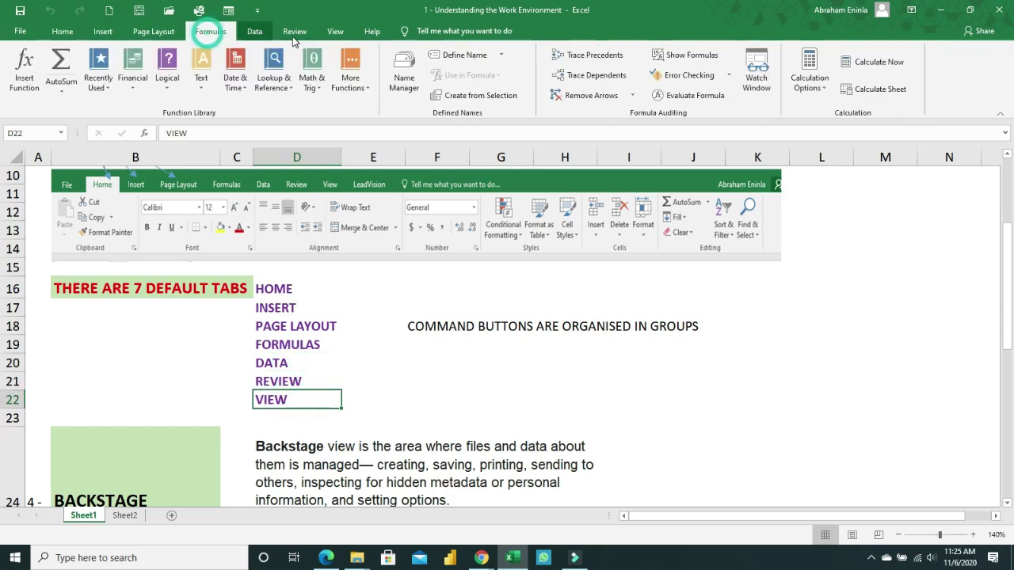
click(254, 31)
click(294, 31)
click(335, 31)
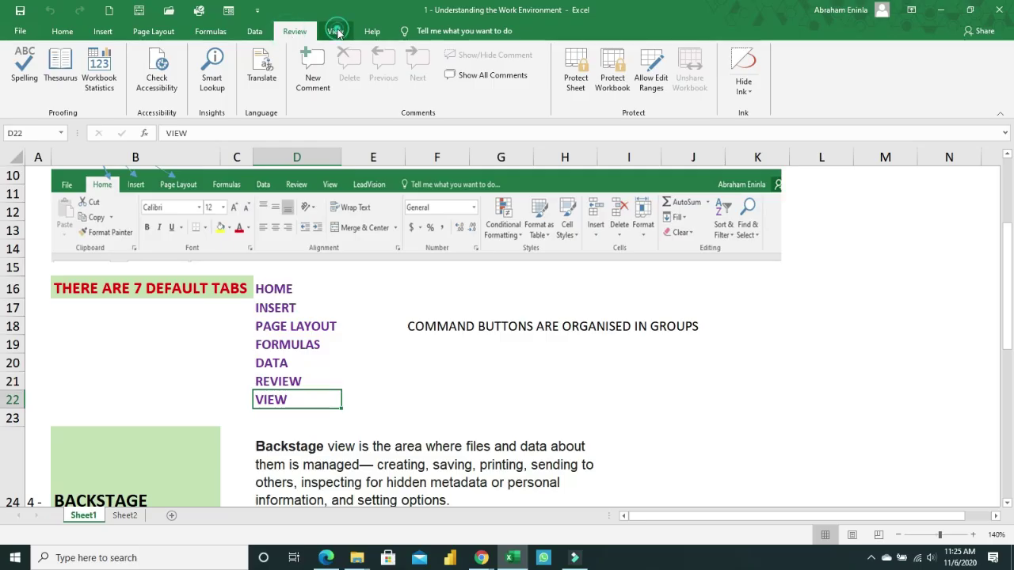
Read the Backstage description in row 24, view the actual Backstage area twice, and return to the picture below the description.
scroll(448, 290, down, 3)
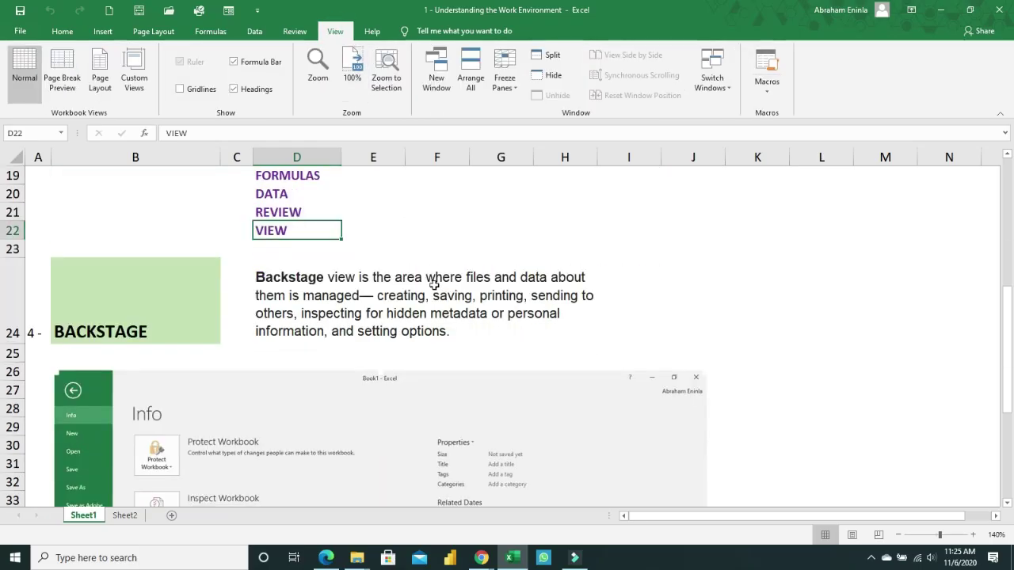
click(384, 295)
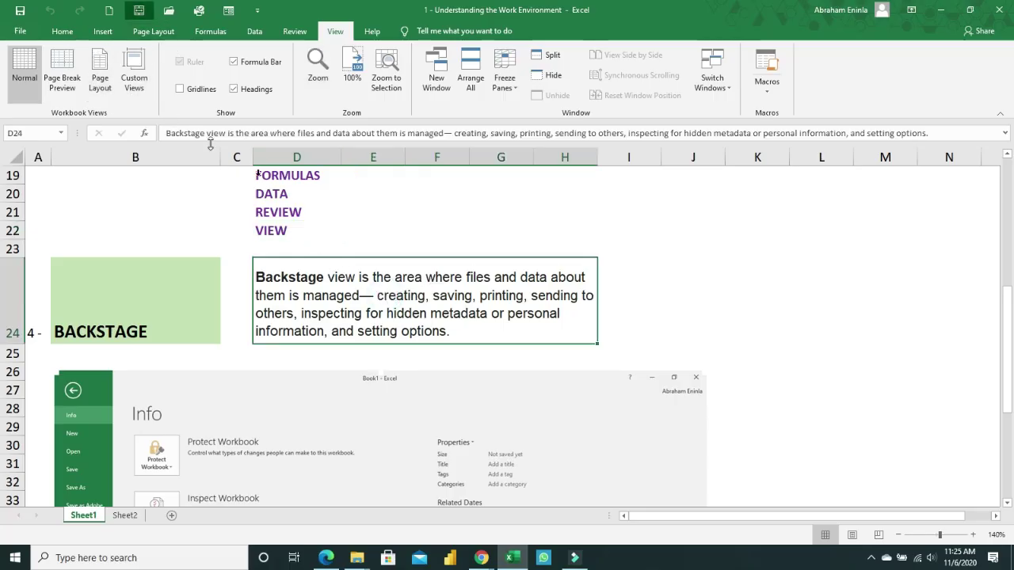
click(20, 32)
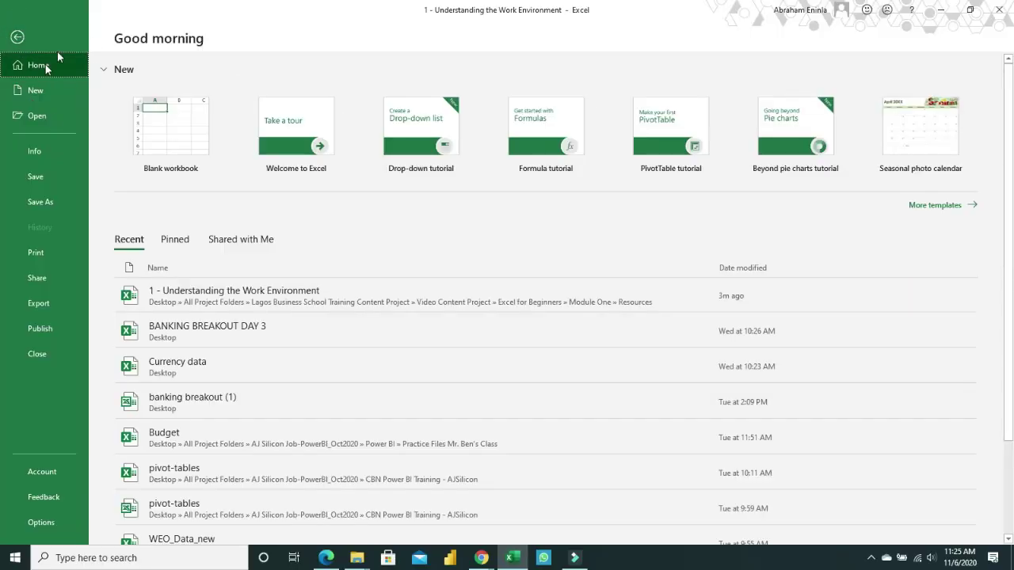
click(17, 37)
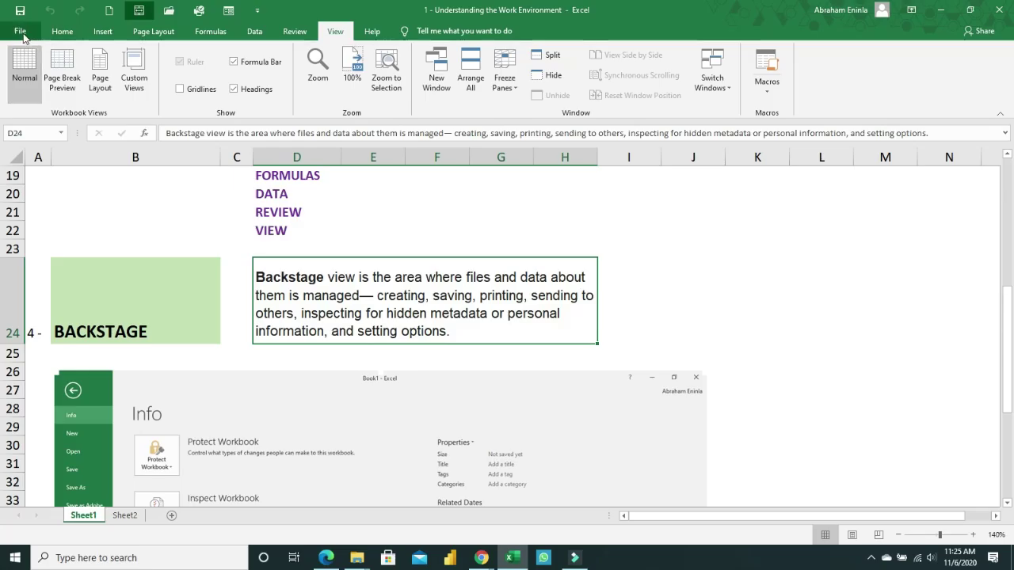
click(21, 31)
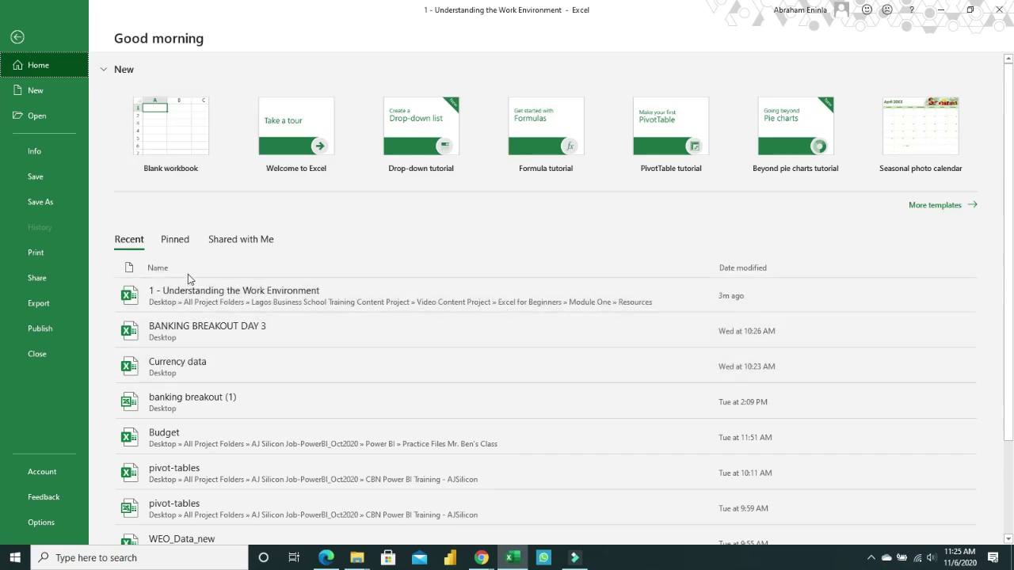
click(17, 40)
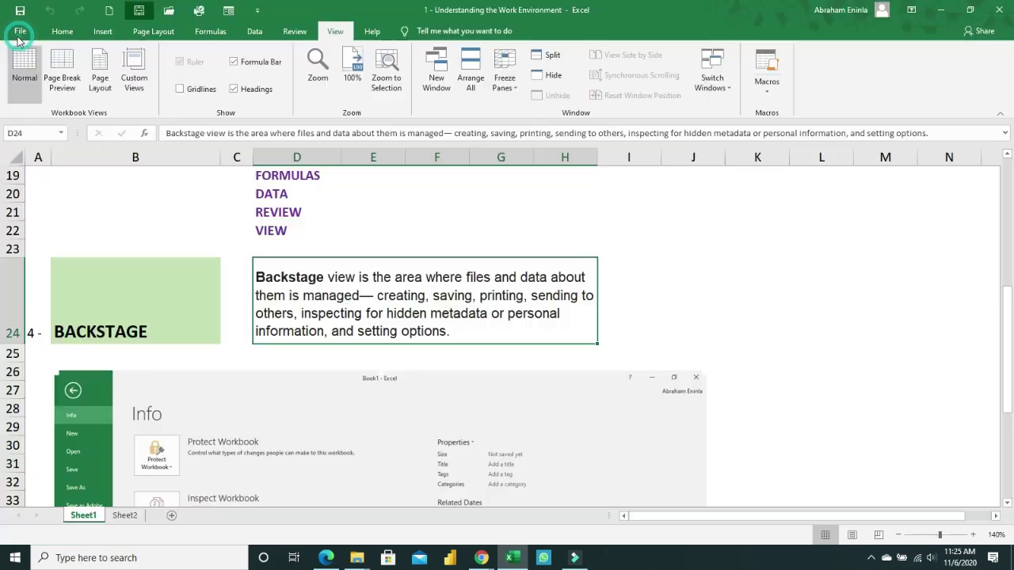
scroll(381, 486, down, 1)
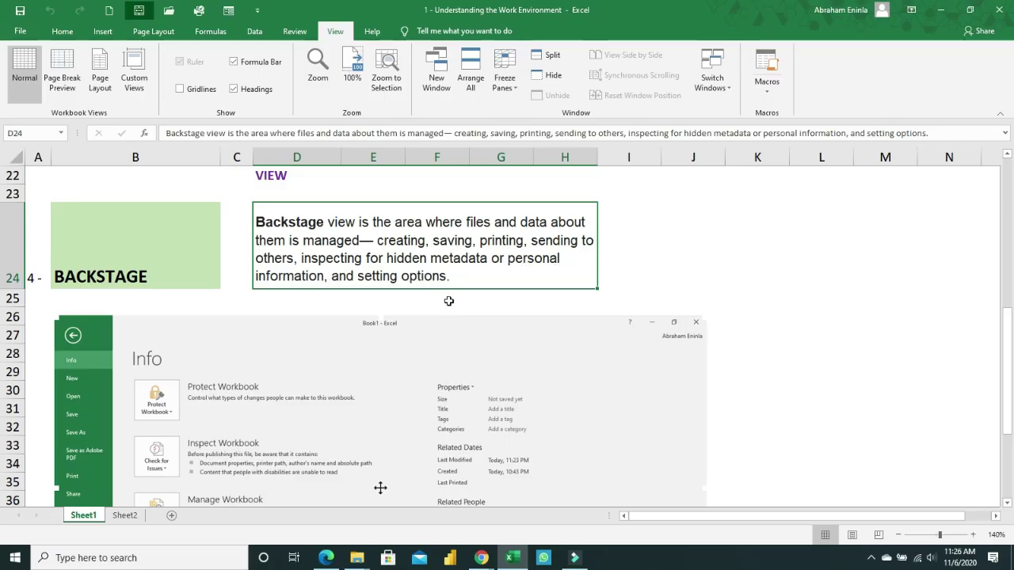
Examine the Backstage picture down to its end below row 45 and return to the beginning of the sheet.
scroll(448, 301, down, 2)
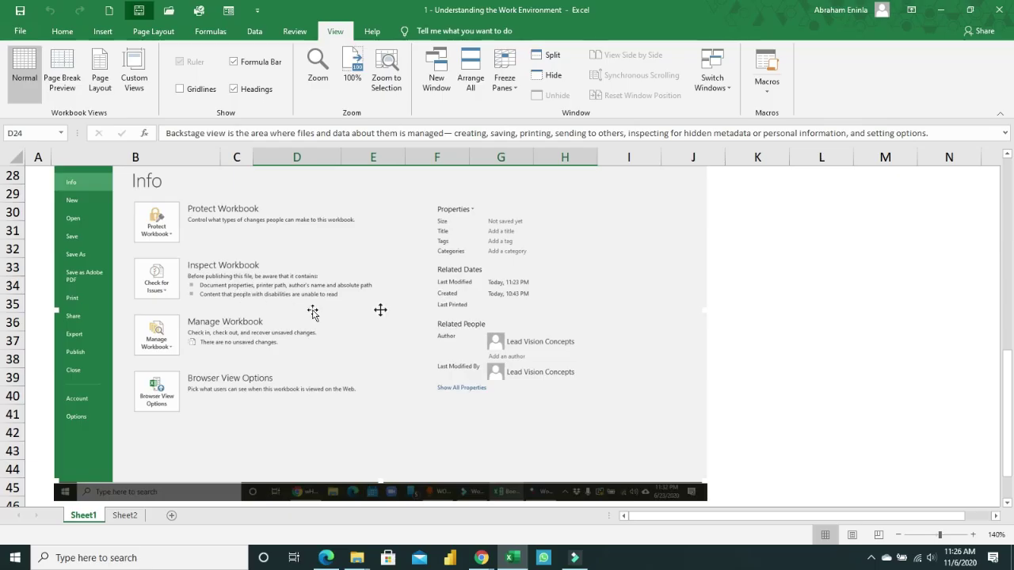
scroll(368, 329, down, 3)
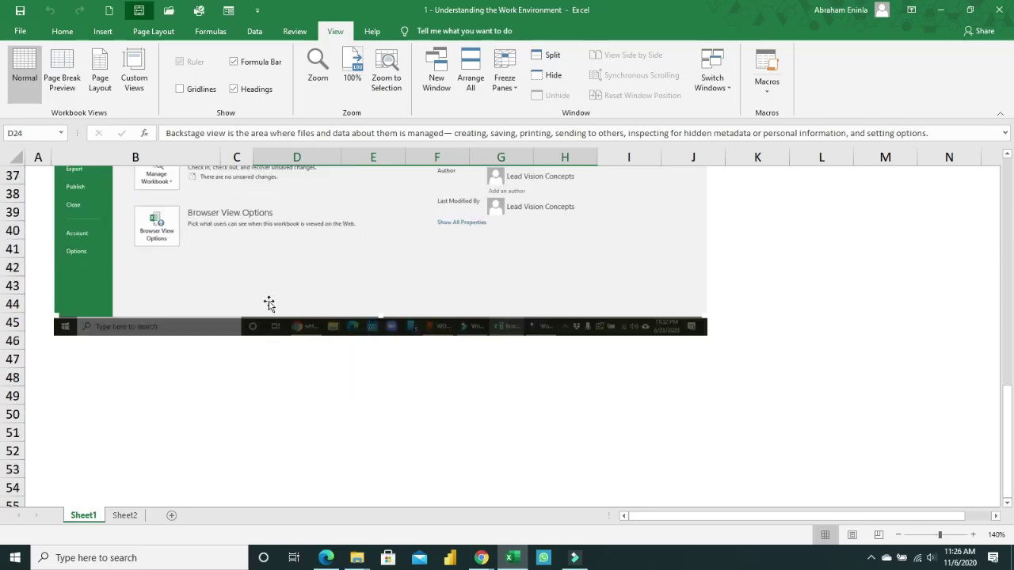
scroll(267, 301, up, 1)
scroll(248, 297, up, 1)
scroll(247, 297, up, 10)
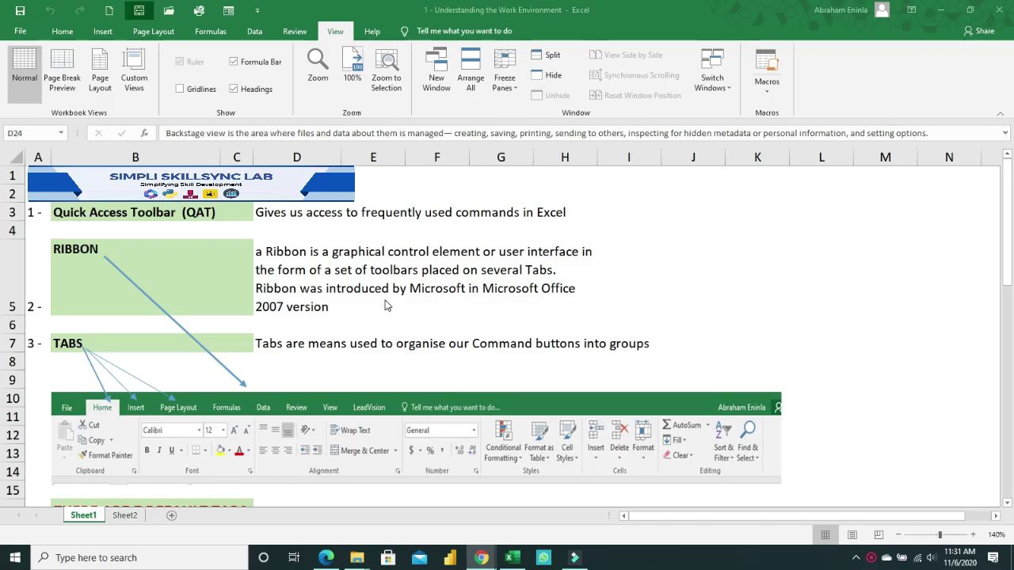
View the Backstage Home page, including its new-workbook templates and the full list of recent workbooks.
click(21, 32)
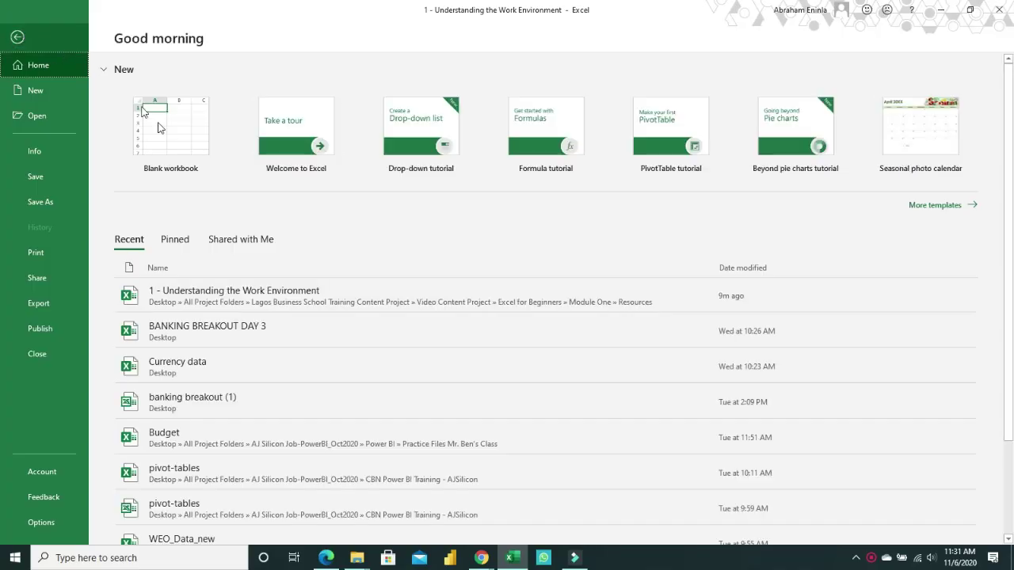
click(18, 37)
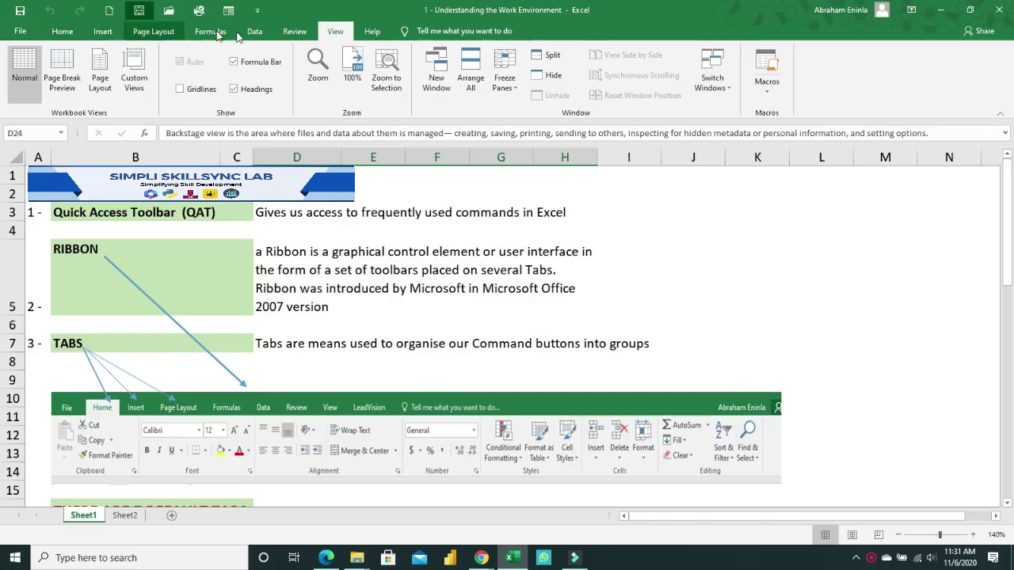
click(20, 31)
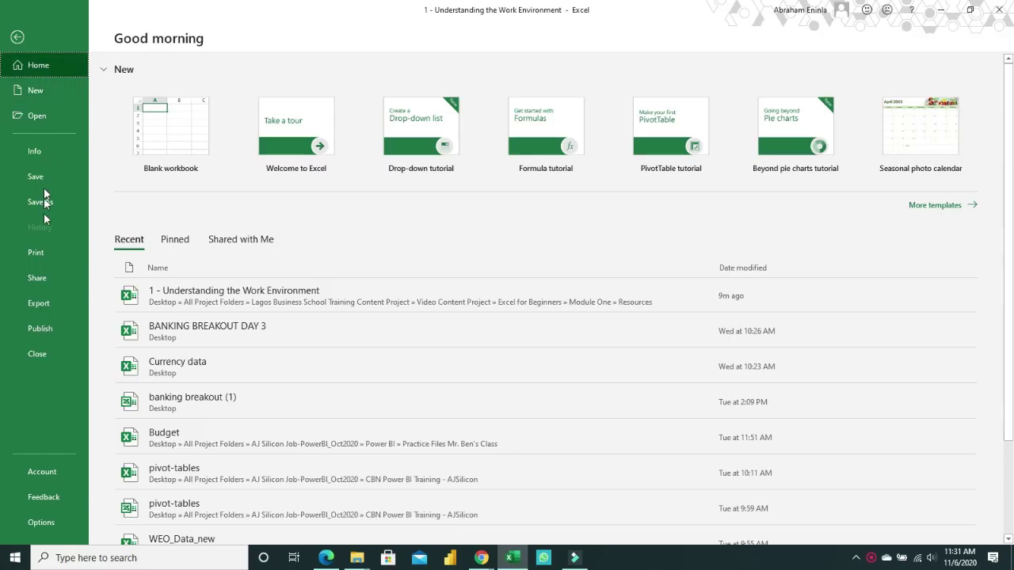
click(53, 62)
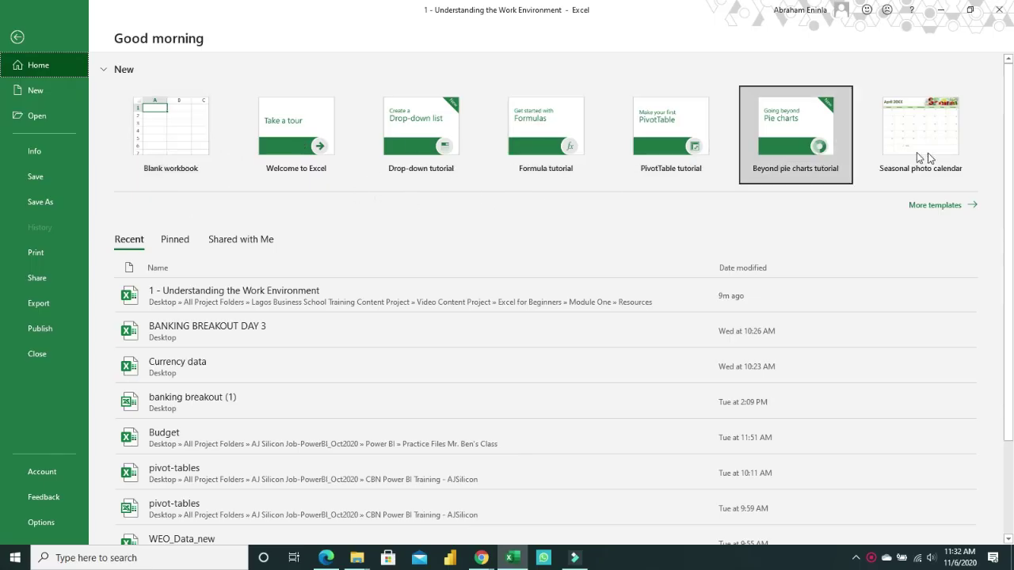
scroll(864, 214, down, 1)
scroll(862, 215, down, 3)
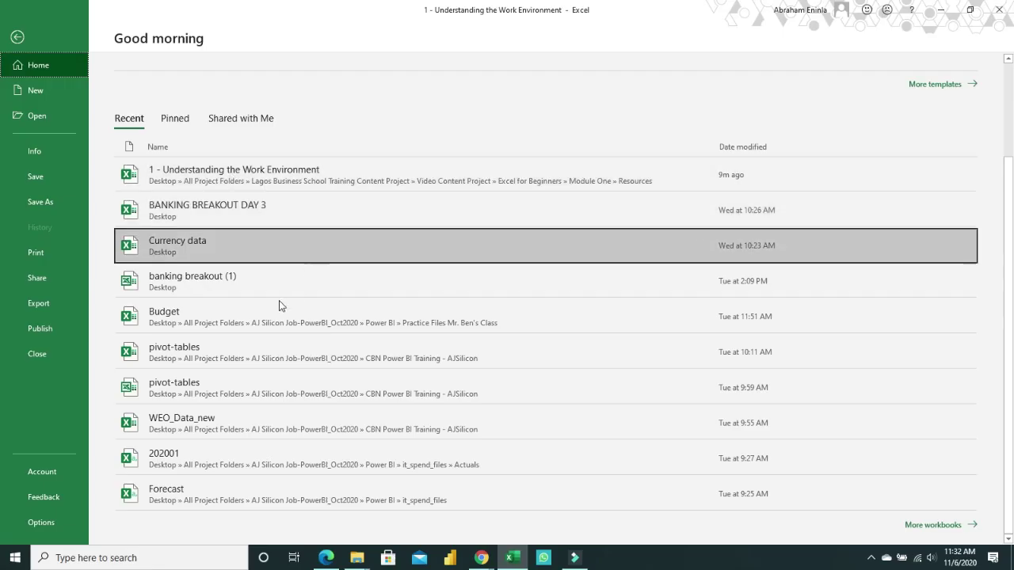
scroll(272, 204, up, 1)
scroll(272, 203, up, 3)
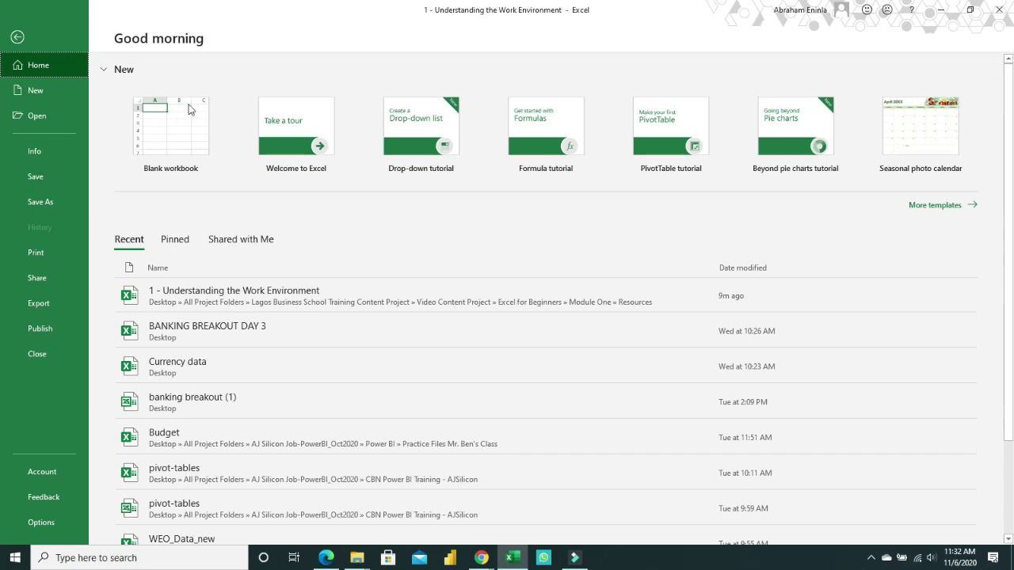
Browse the templates for new workbooks and create a workbook from the Sales invoice tracker template.
click(39, 92)
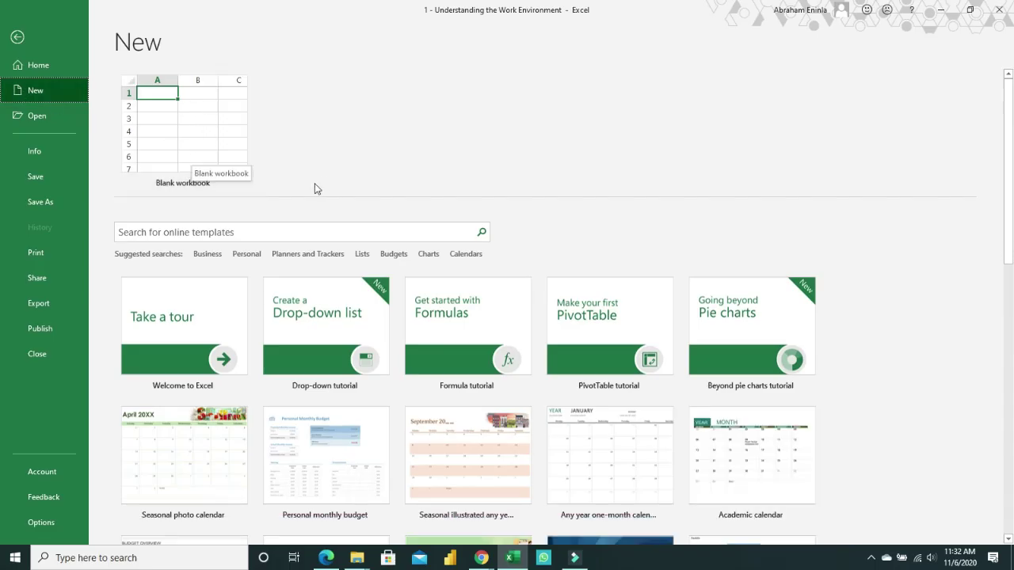
click(198, 169)
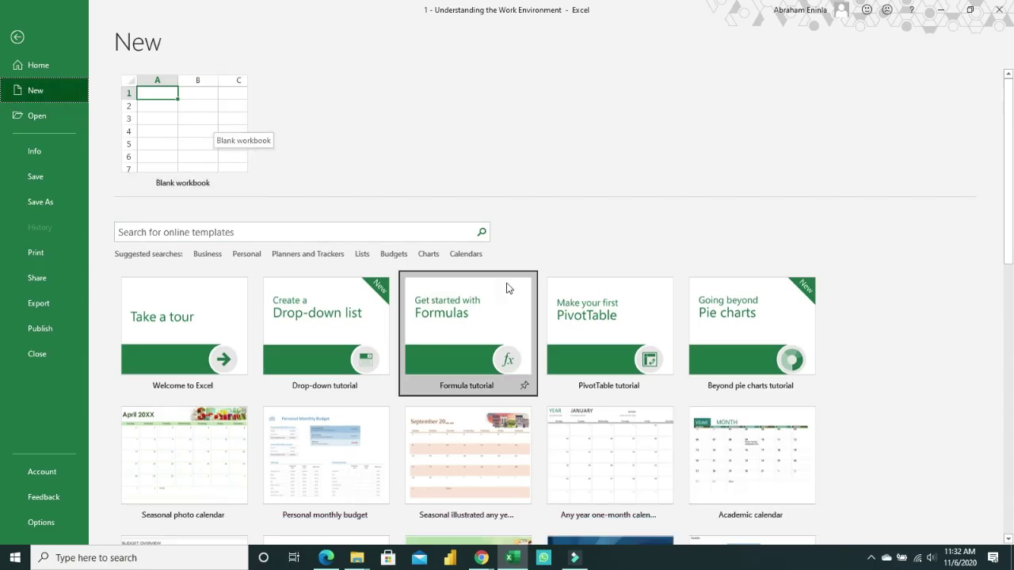
scroll(507, 287, down, 1)
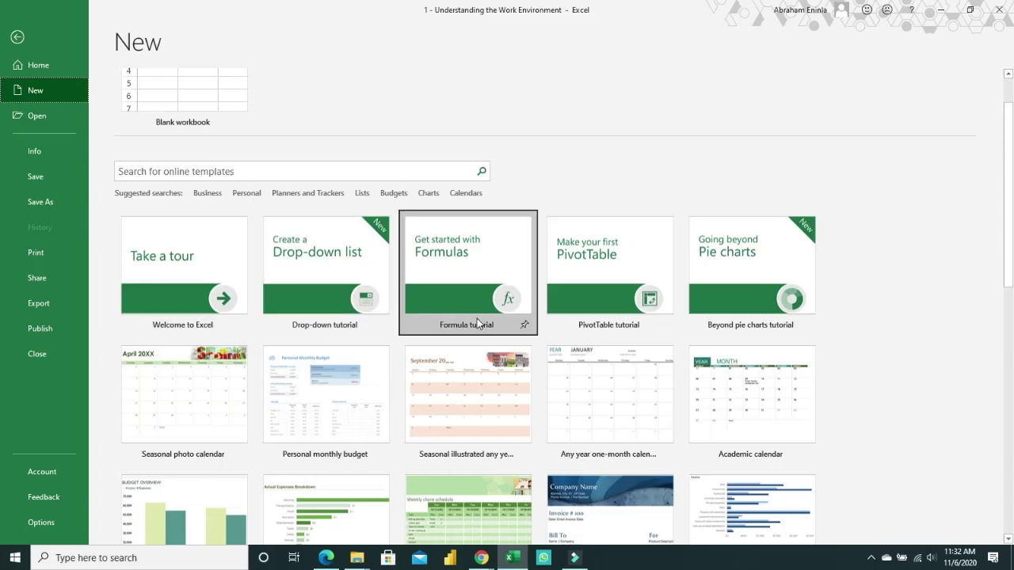
scroll(464, 385, down, 1)
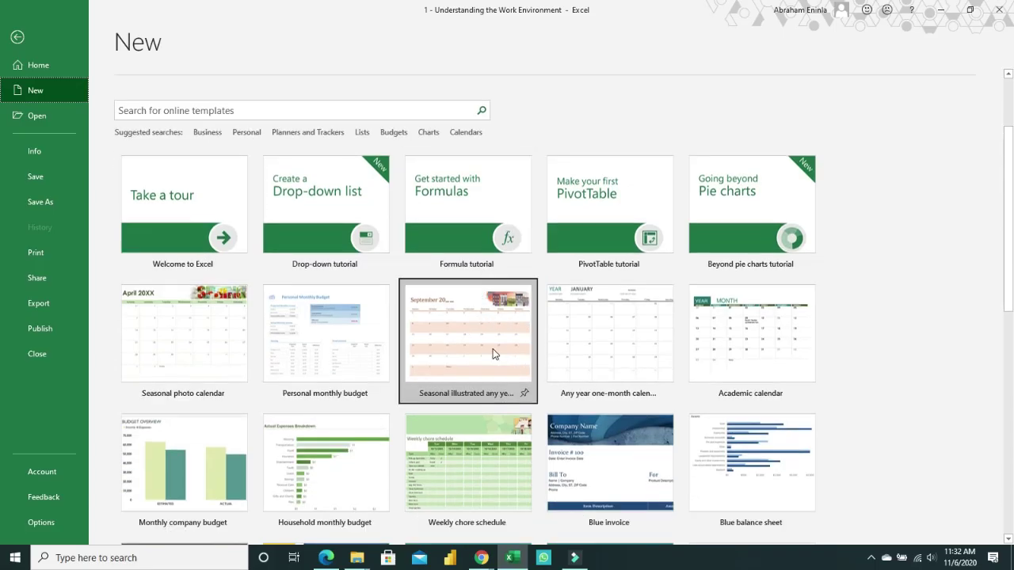
scroll(496, 351, down, 2)
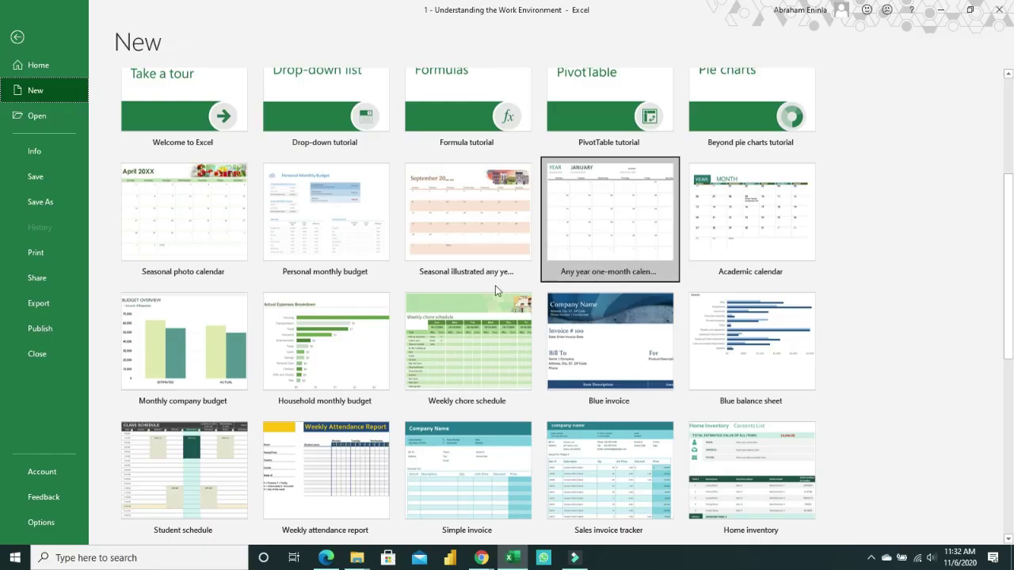
scroll(460, 368, down, 1)
scroll(460, 362, down, 1)
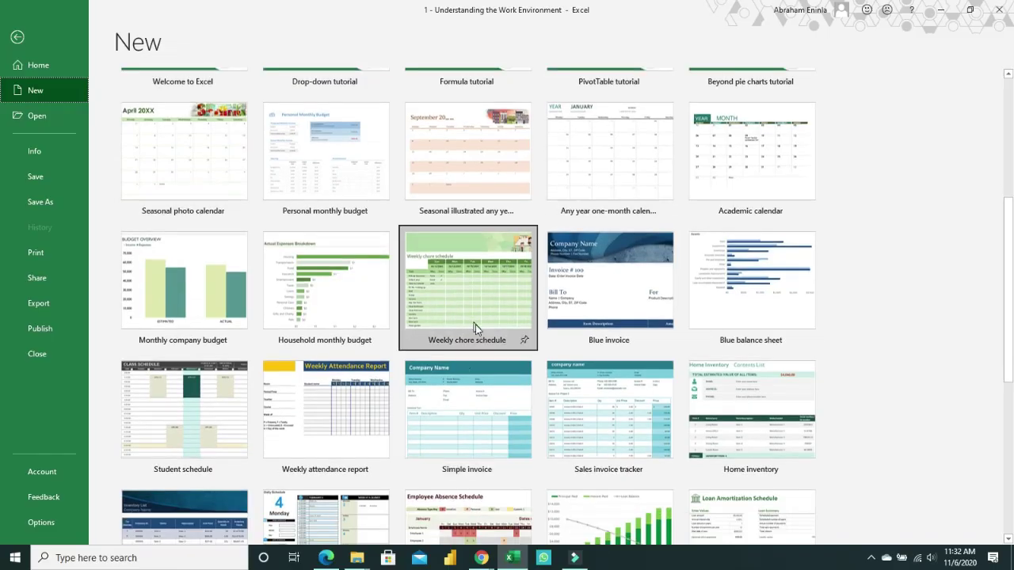
scroll(574, 342, down, 2)
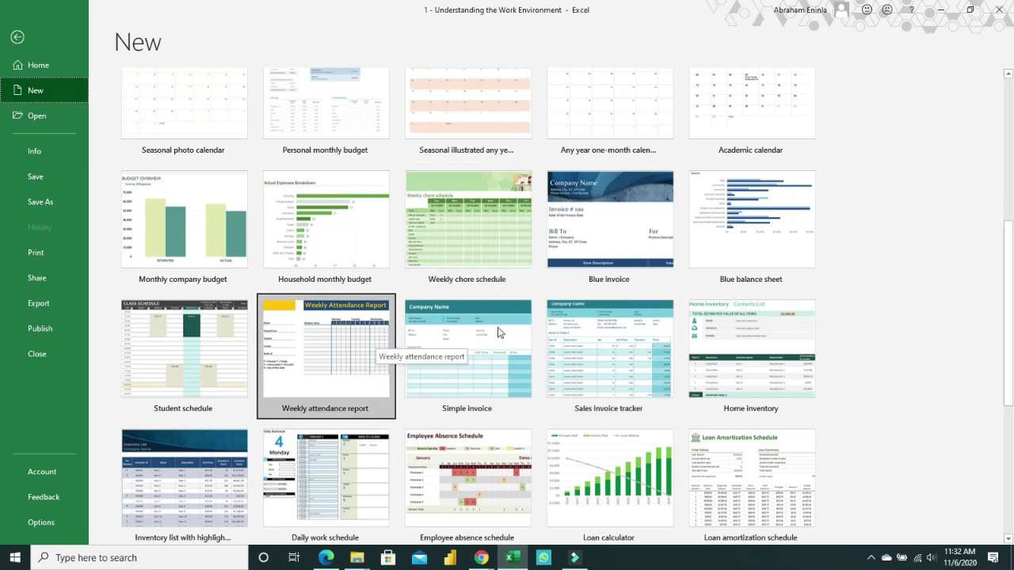
scroll(507, 327, down, 2)
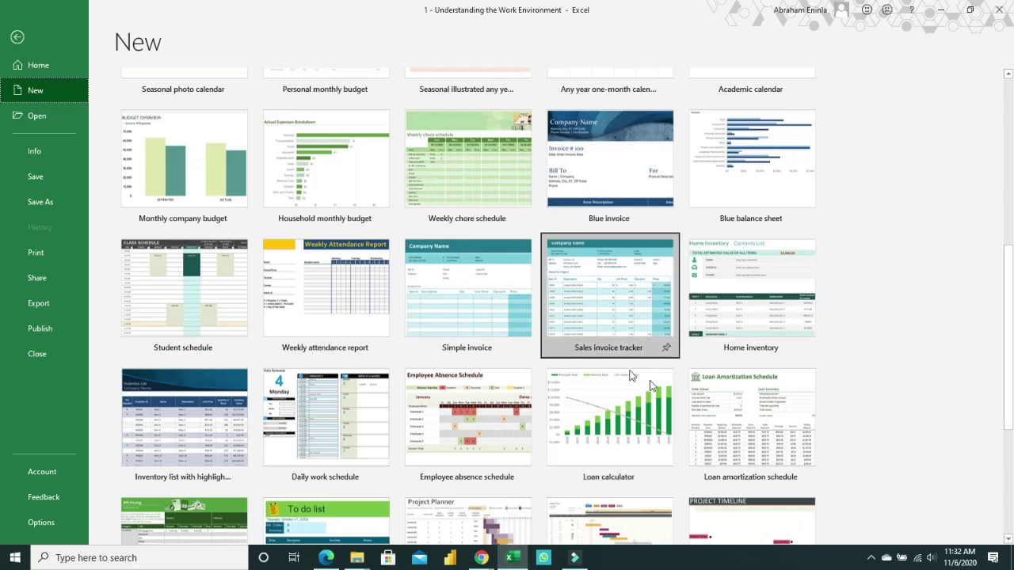
click(598, 305)
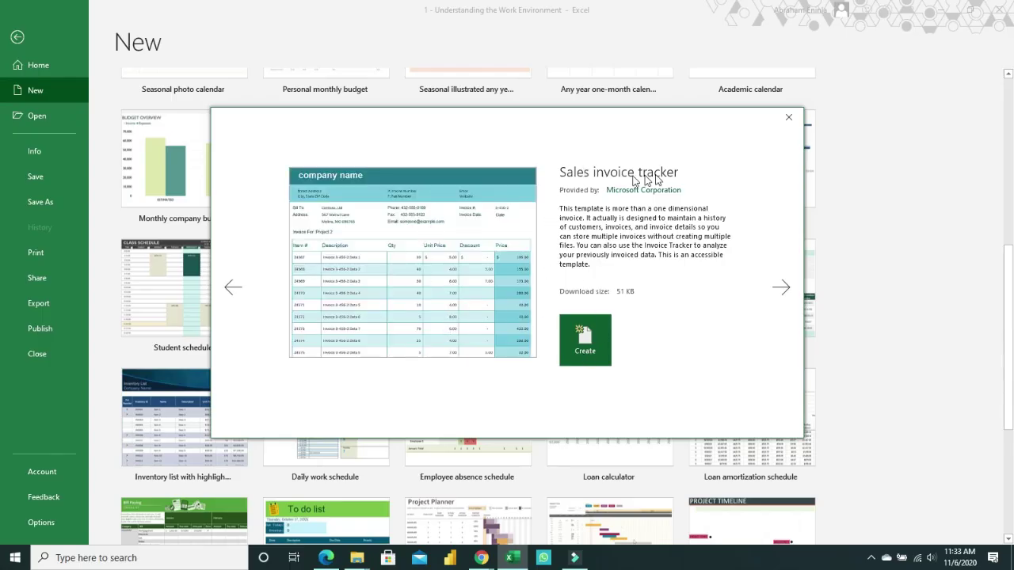
click(584, 348)
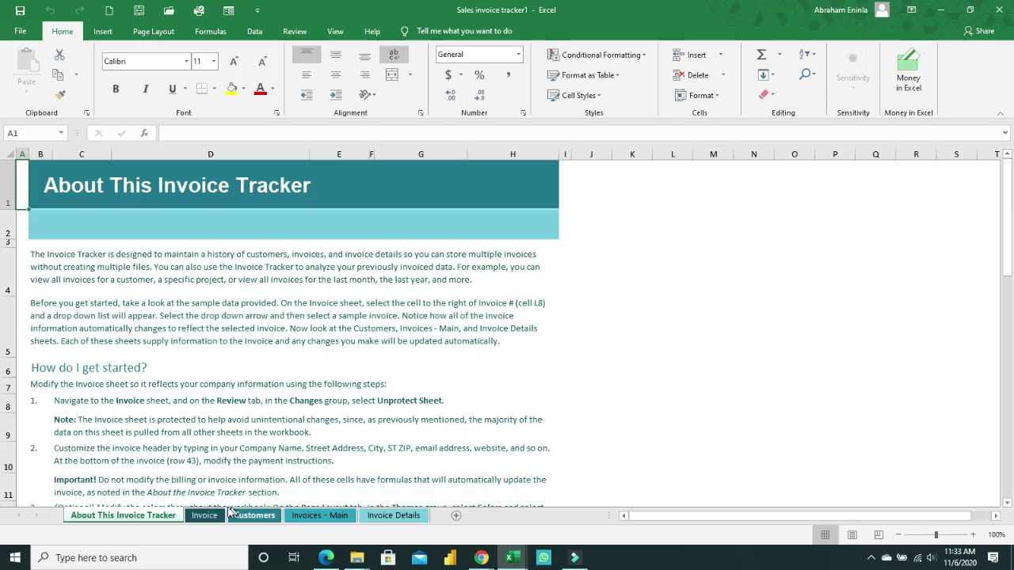
Examine the Invoice sheet and the Invoices - Main sheet, checking the Project 2 row's description and invoice date.
click(204, 516)
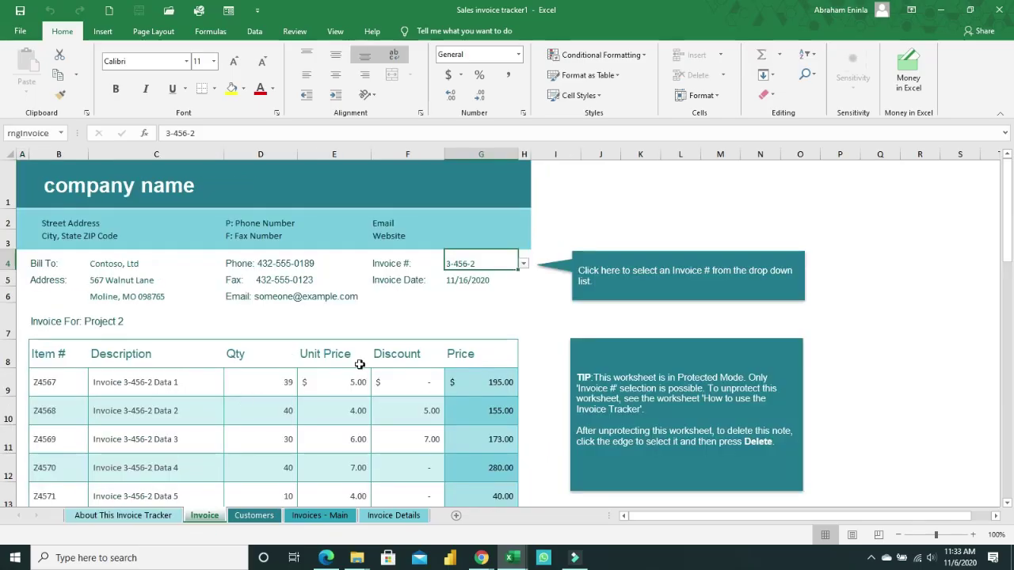
scroll(359, 365, down, 5)
scroll(360, 364, up, 5)
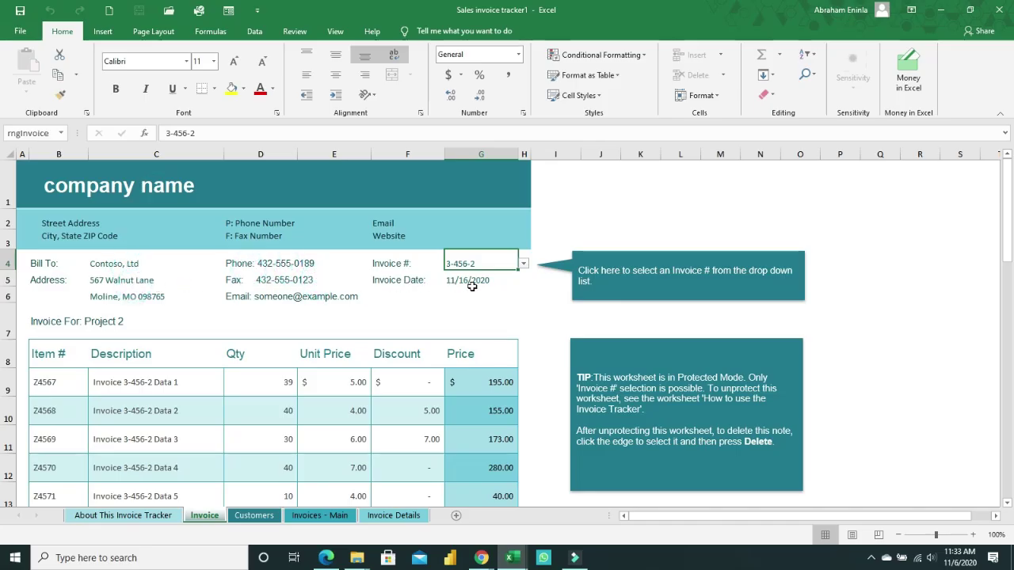
click(319, 515)
click(293, 274)
click(190, 274)
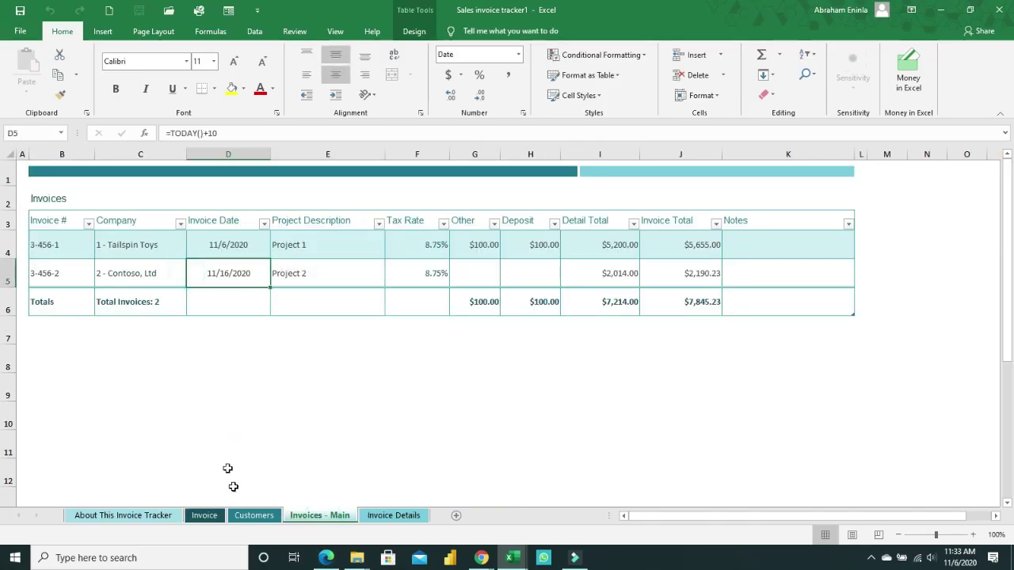
Review the Invoice sheet again, the Invoice Details sheet and the introductory paragraph on the About This Invoice Tracker sheet.
click(202, 515)
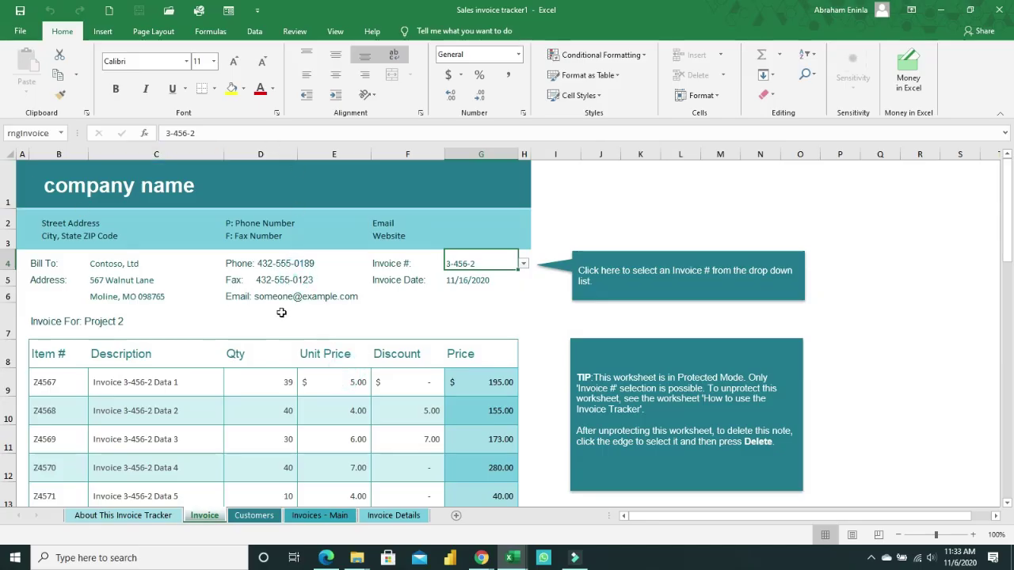
scroll(281, 313, down, 8)
scroll(282, 311, up, 8)
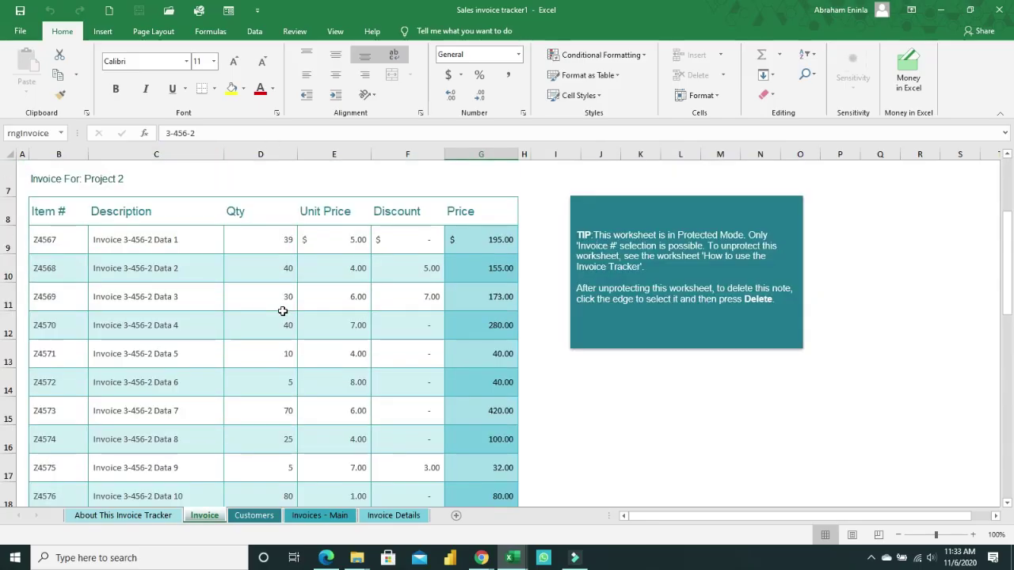
click(299, 515)
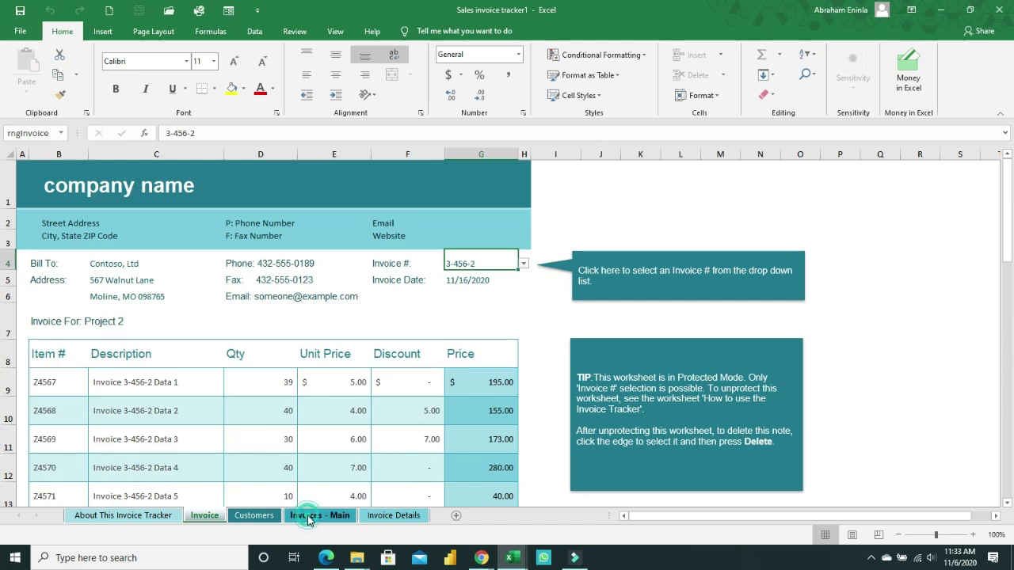
click(394, 516)
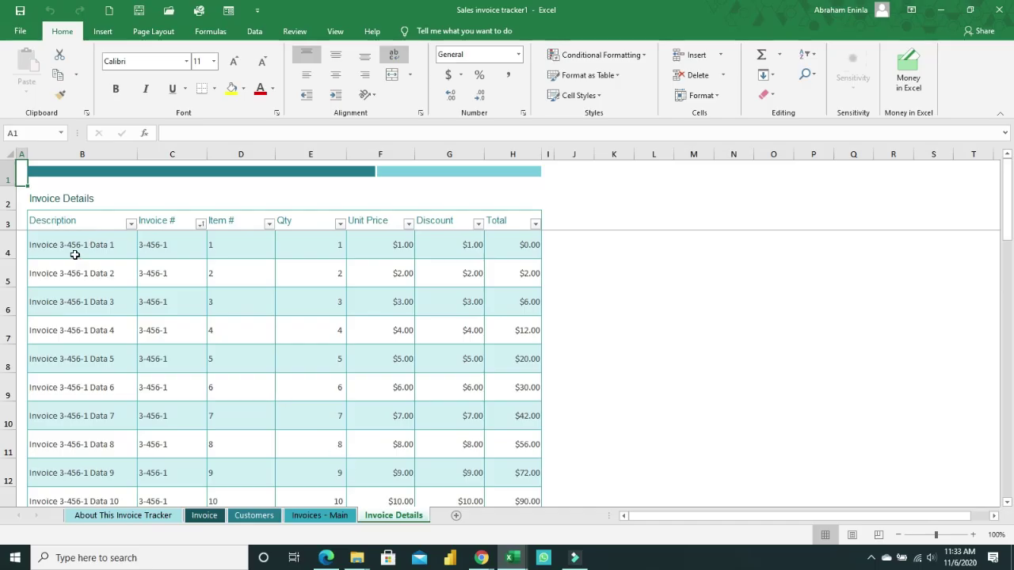
click(119, 517)
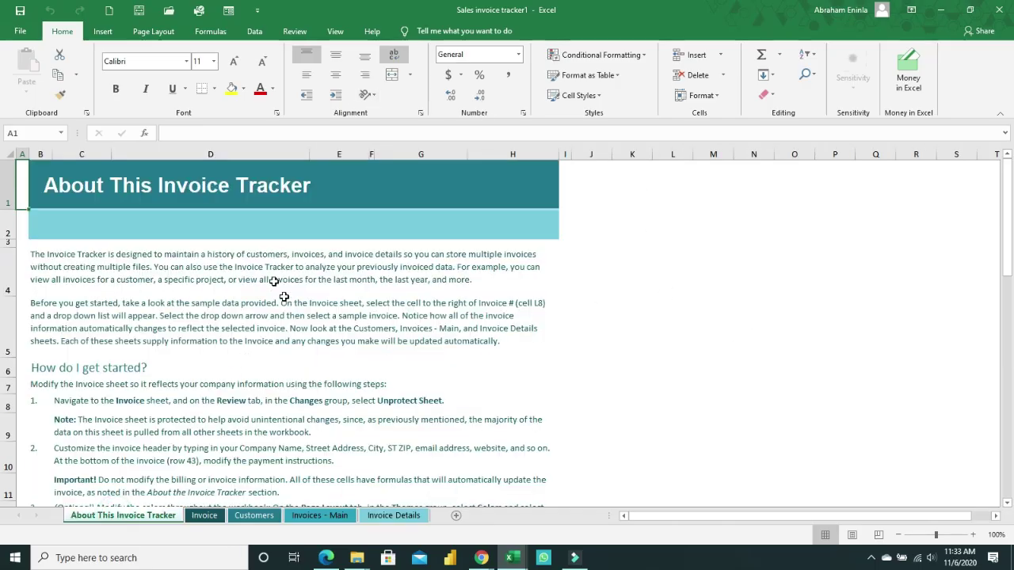
click(192, 262)
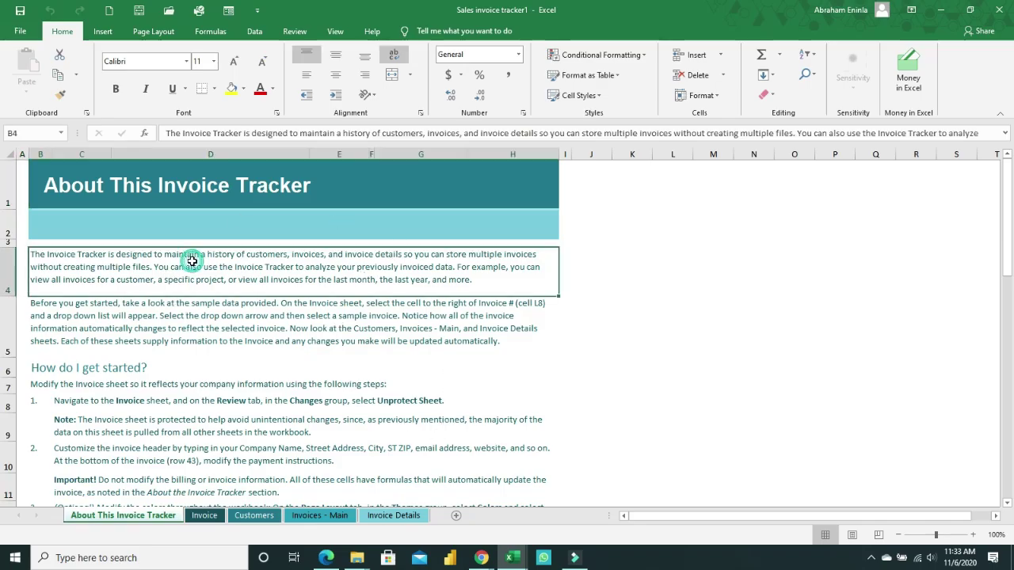
Return to the Backstage New page and look through its template gallery and suggested template searches.
click(12, 31)
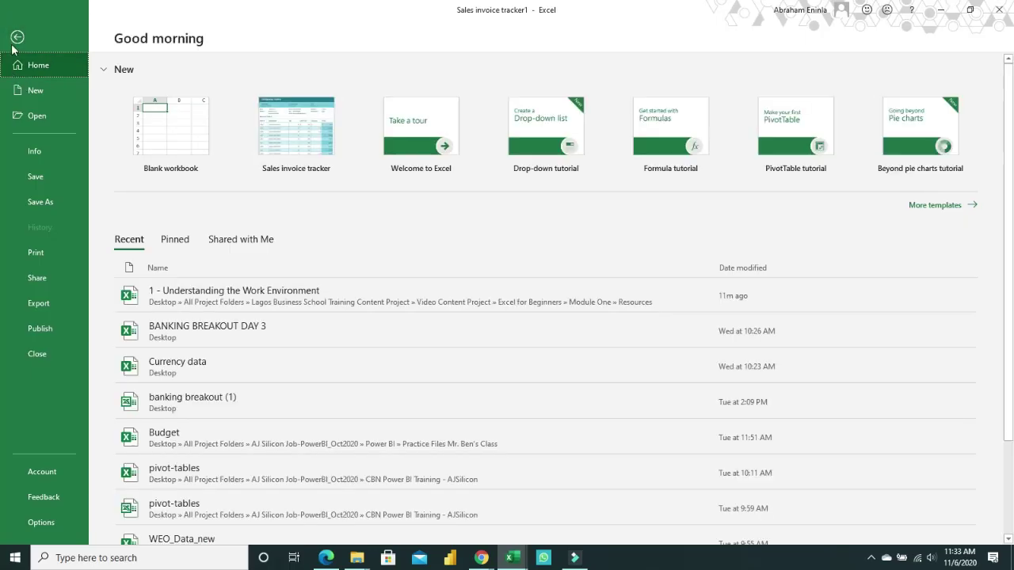
click(32, 90)
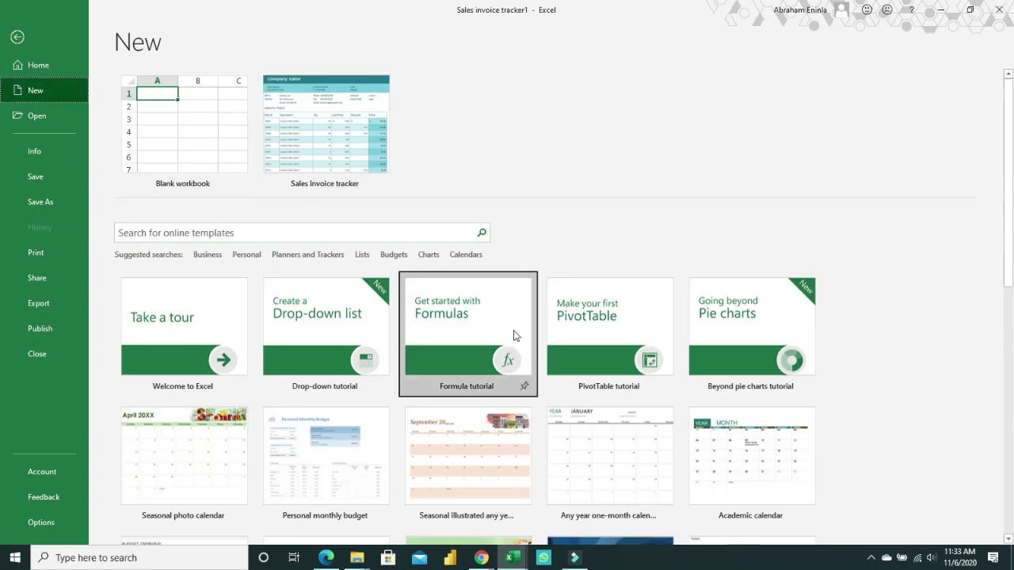
scroll(515, 336, down, 6)
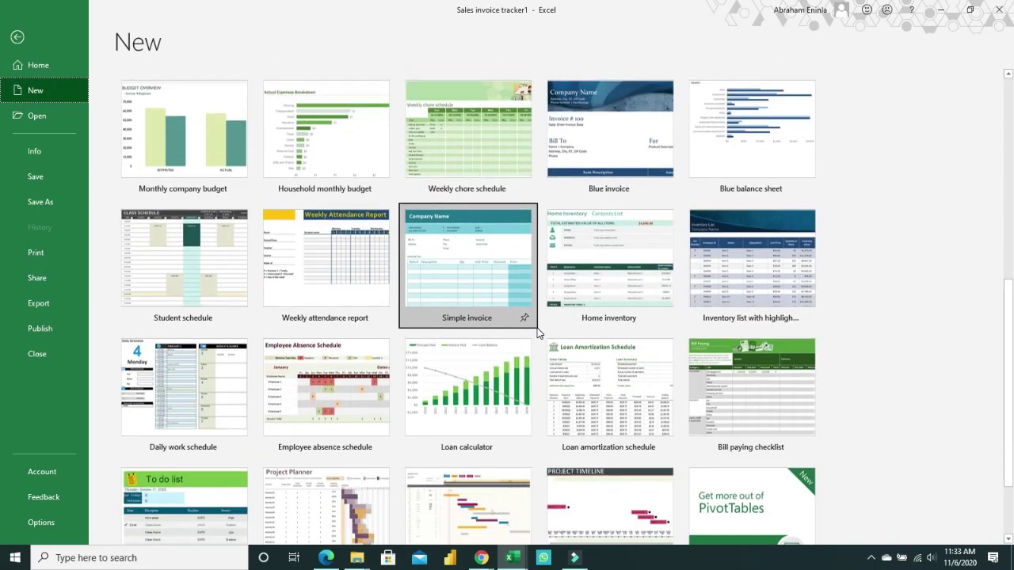
scroll(538, 333, down, 2)
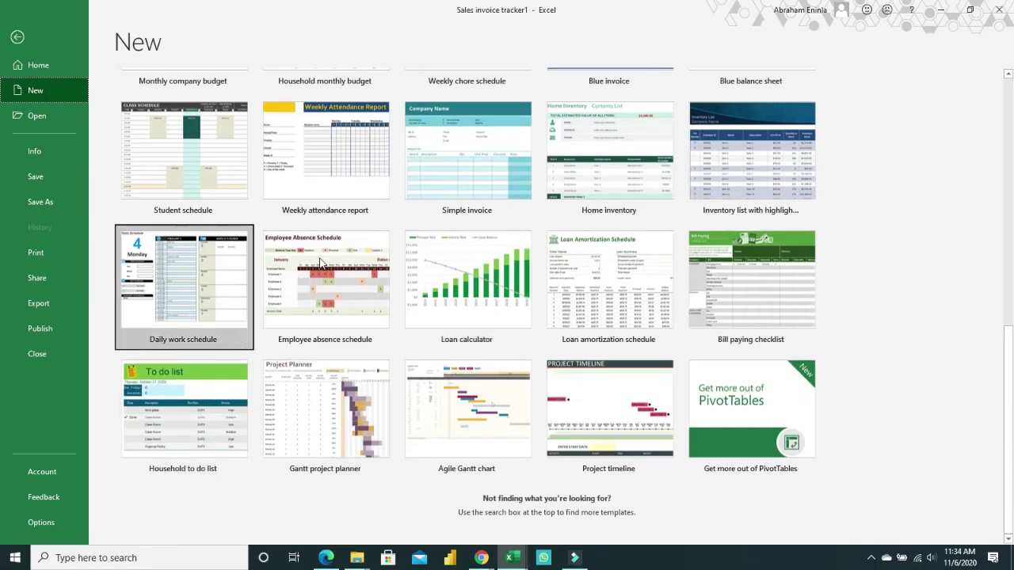
scroll(320, 250, up, 6)
scroll(321, 255, up, 3)
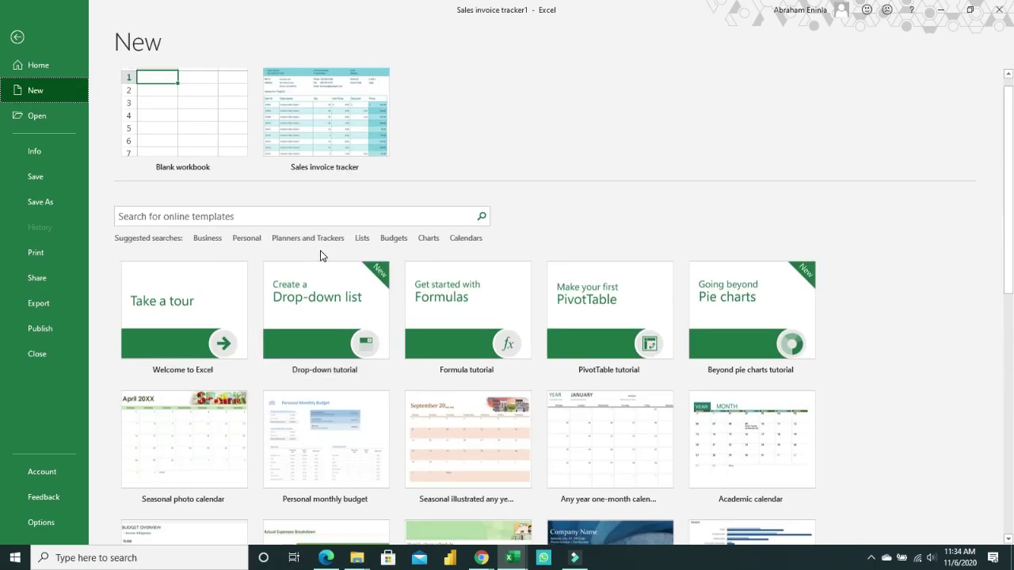
scroll(321, 255, up, 1)
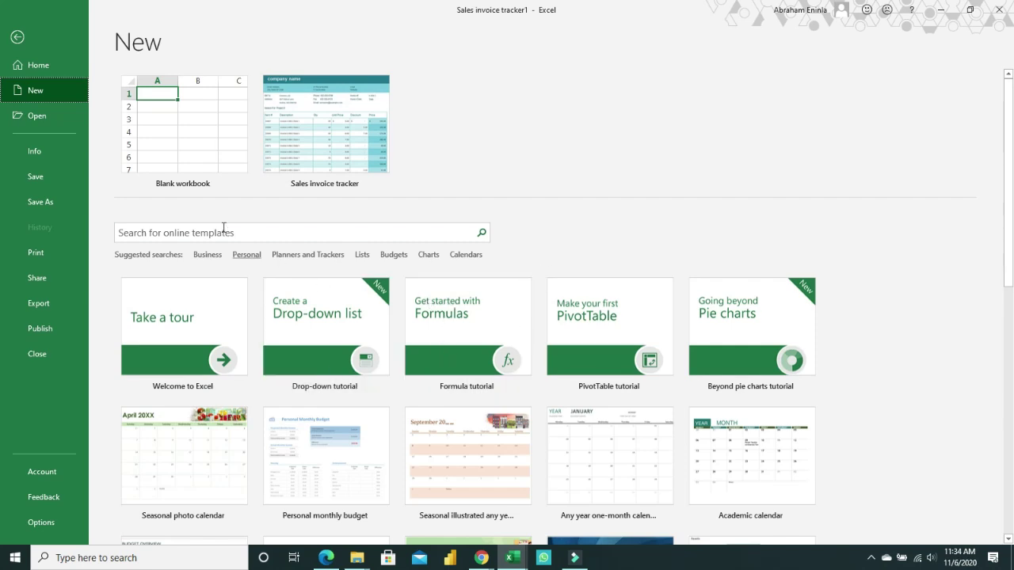
scroll(536, 307, down, 1)
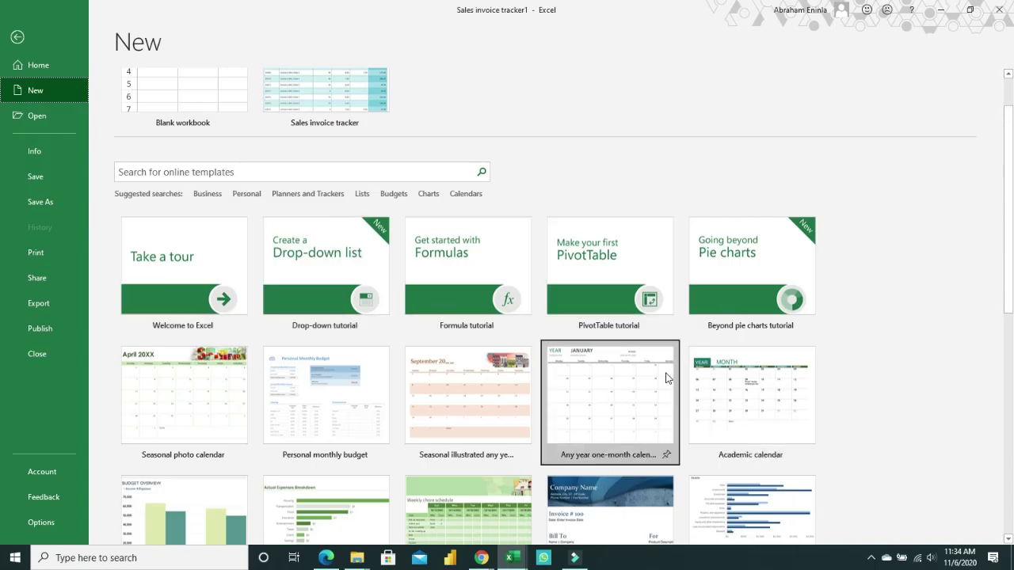
Look over the Backstage Open page and its list of recent workbooks.
click(39, 121)
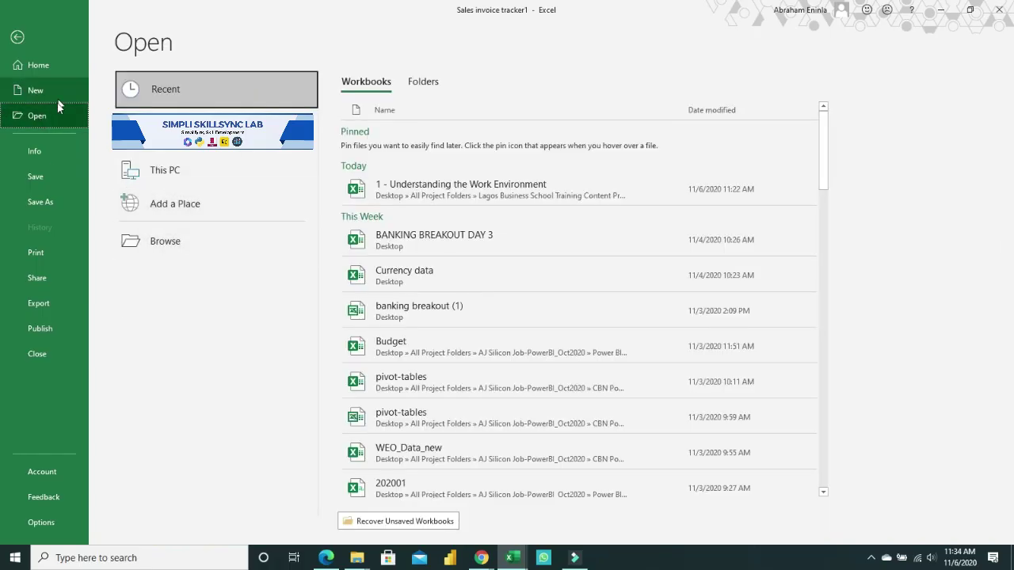
click(153, 249)
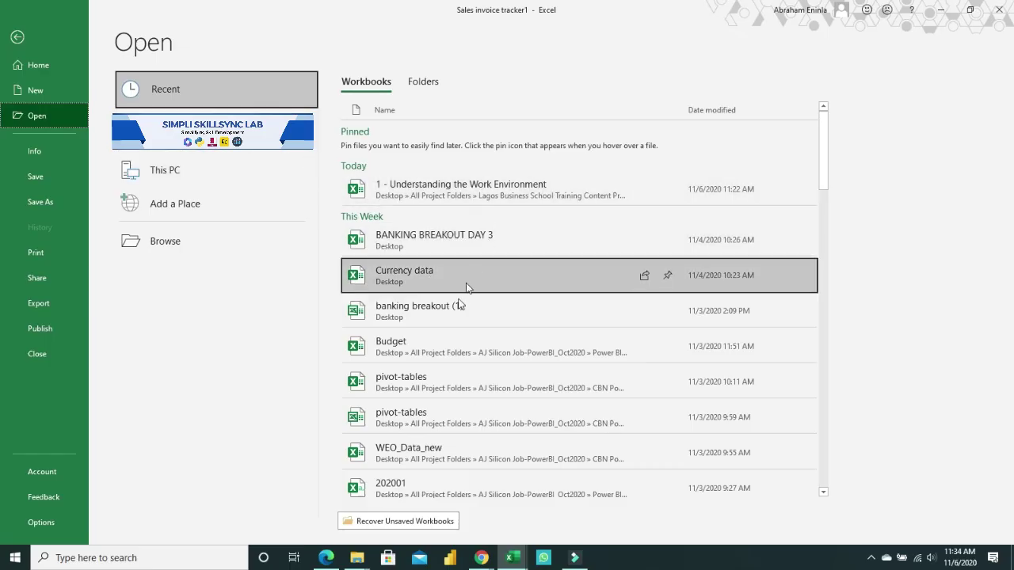
scroll(479, 356, down, 3)
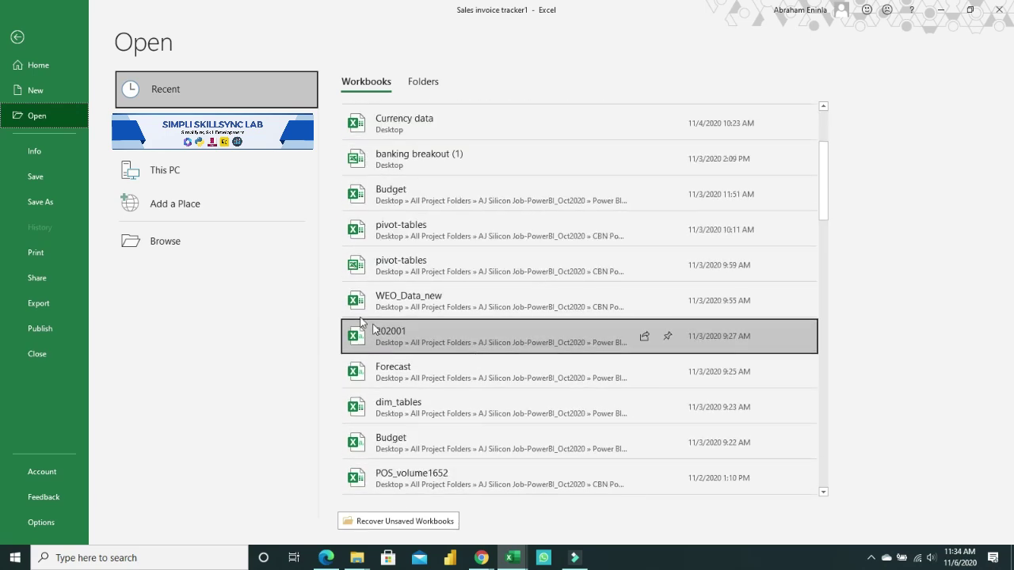
scroll(416, 288, up, 4)
scroll(418, 285, down, 1)
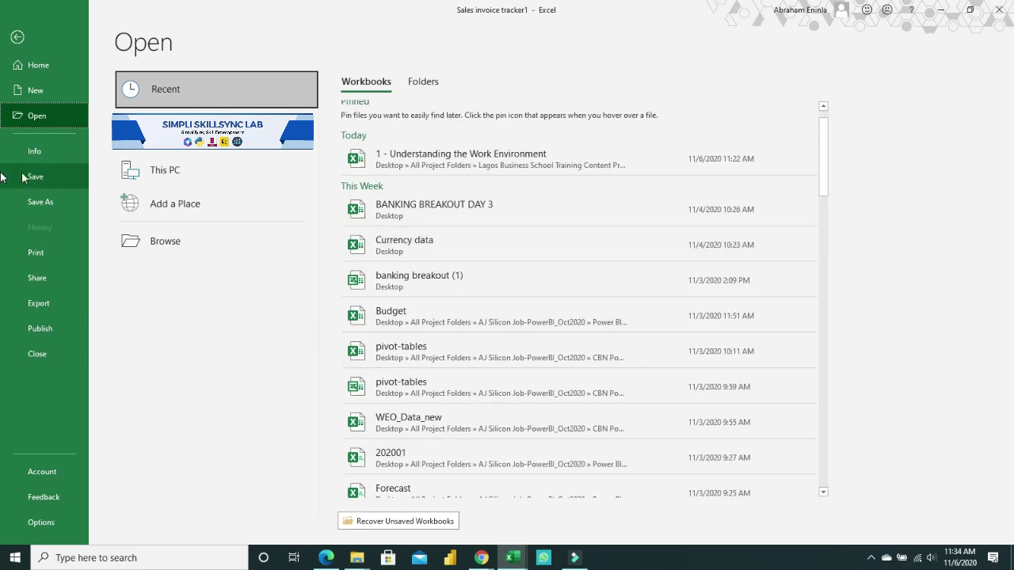
Review the Backstage Info, Save As and Print pages, including the print preview, and leave the Backstage view.
click(62, 152)
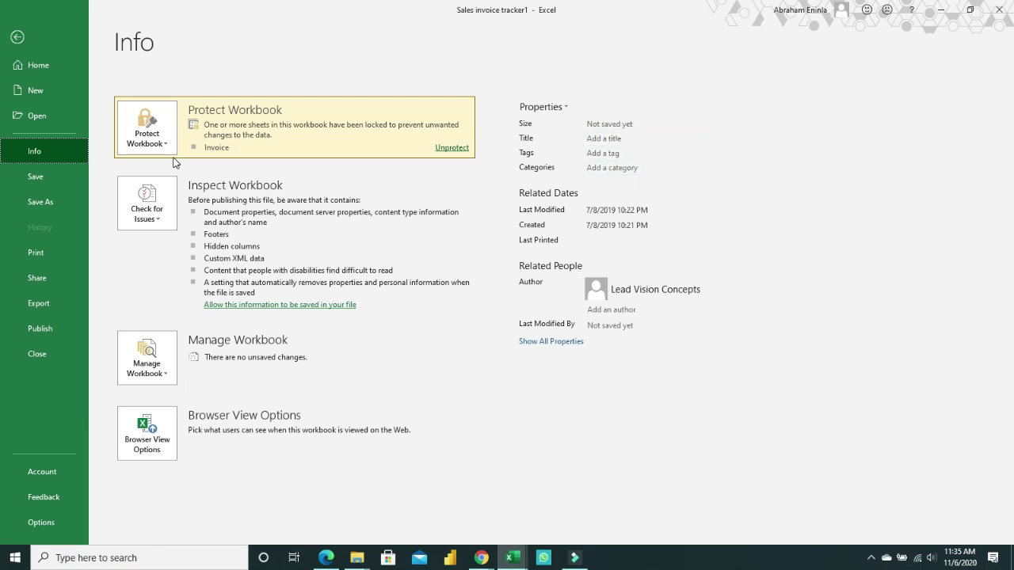
click(34, 179)
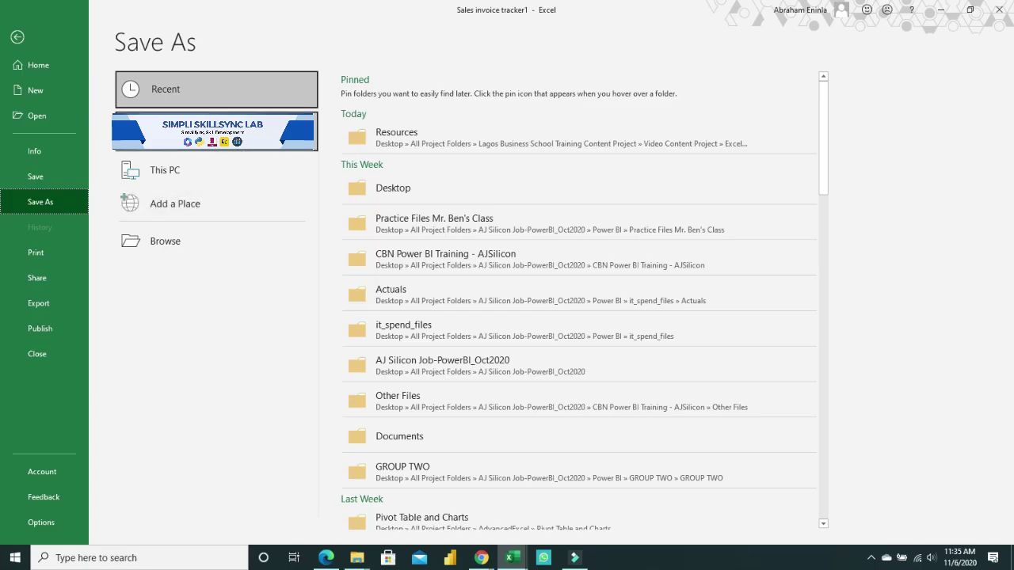
click(46, 252)
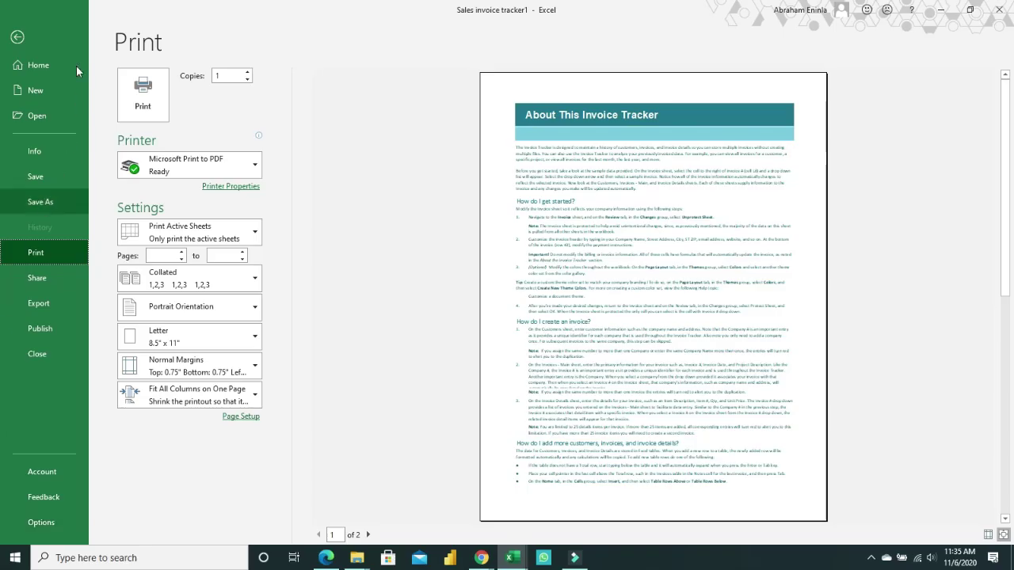
key(Escape)
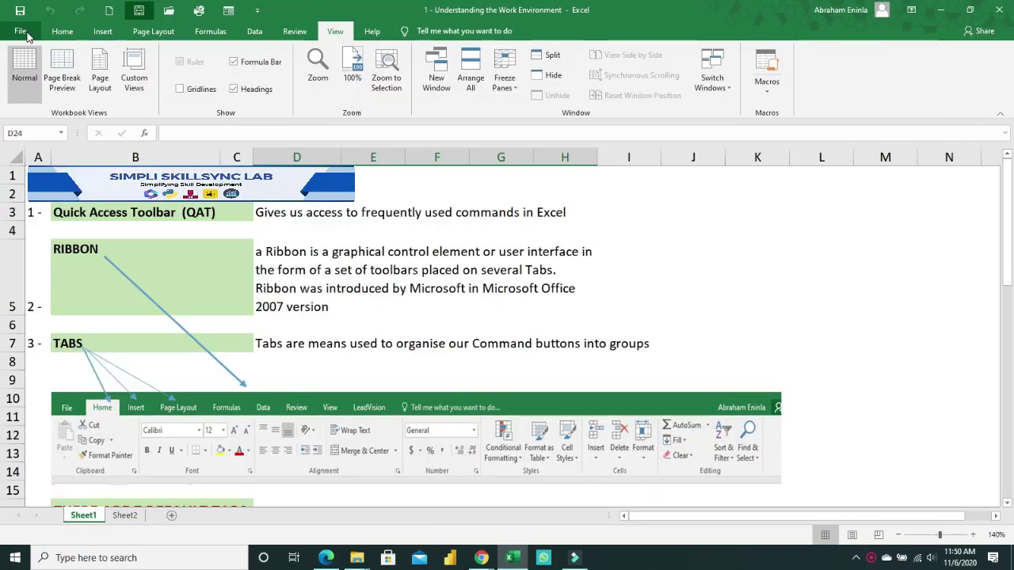
Open Excel Options from the Backstage view, look over its General settings and cancel the dialog.
click(24, 33)
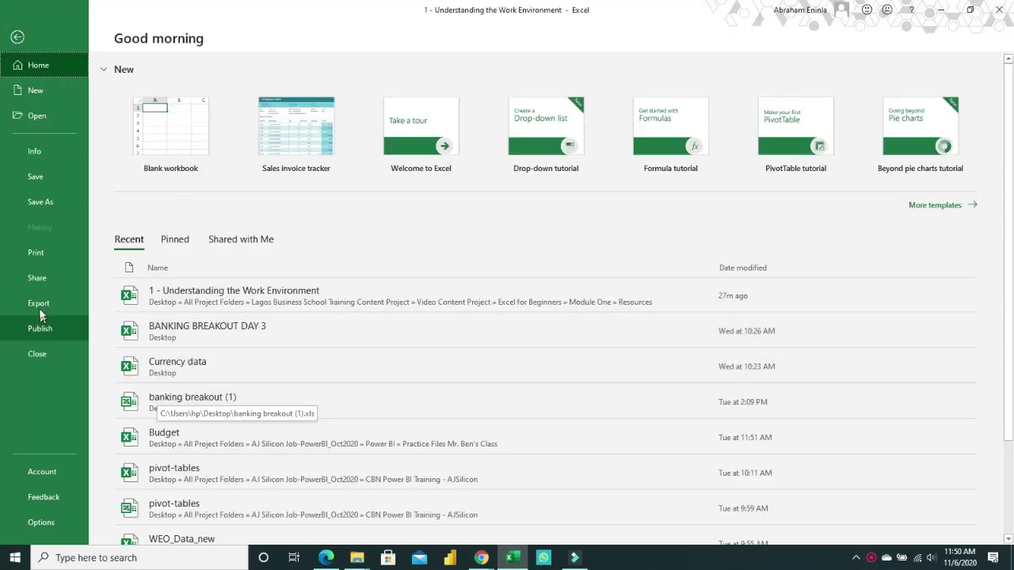
click(41, 523)
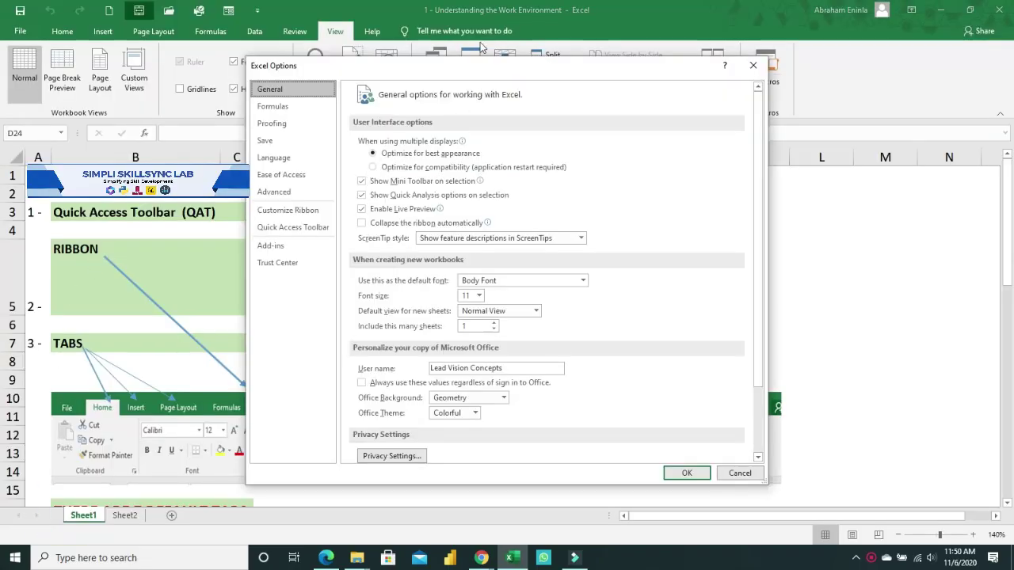
drag(455, 69, 421, 65)
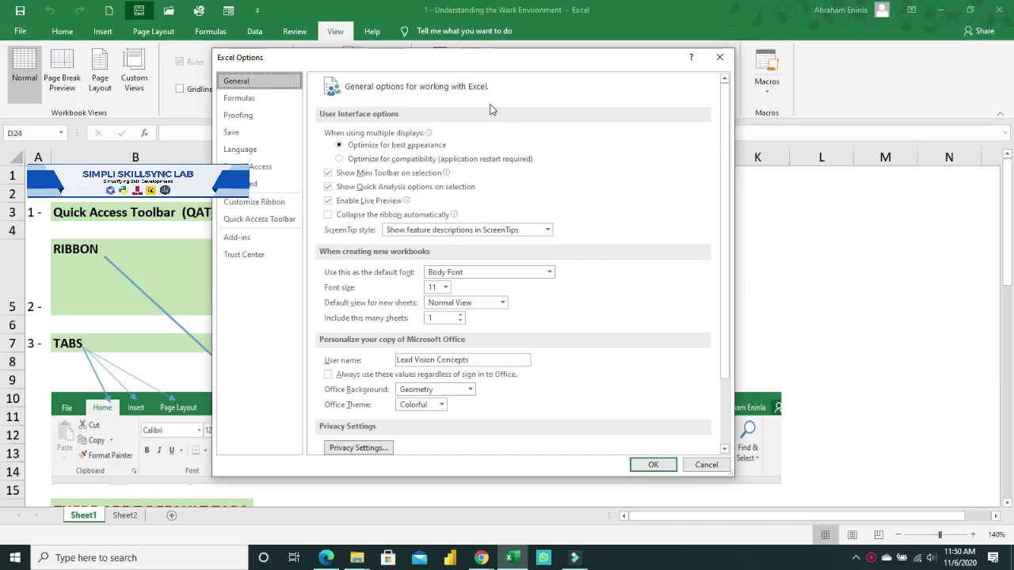
drag(464, 67, 489, 61)
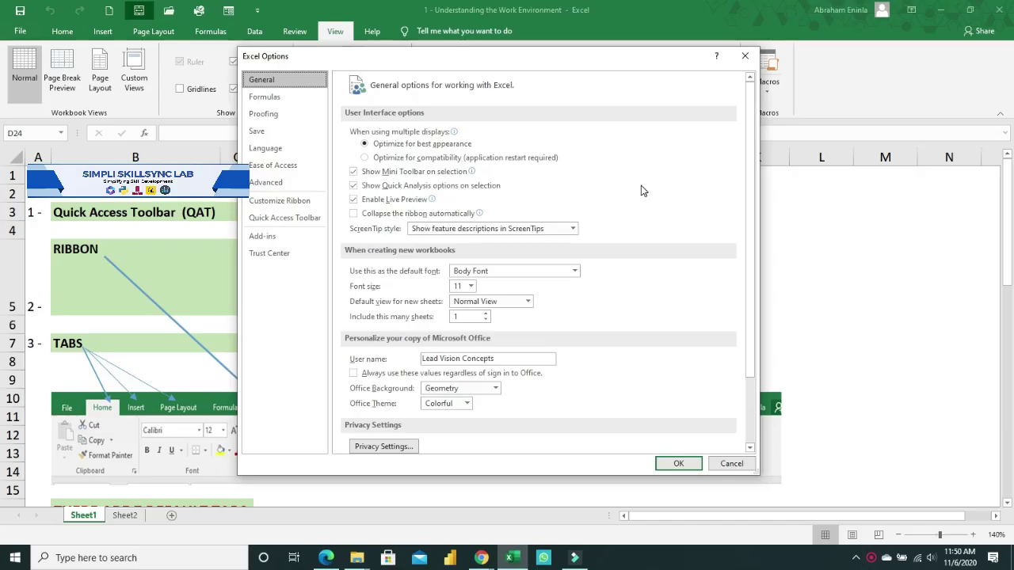
drag(446, 65, 514, 40)
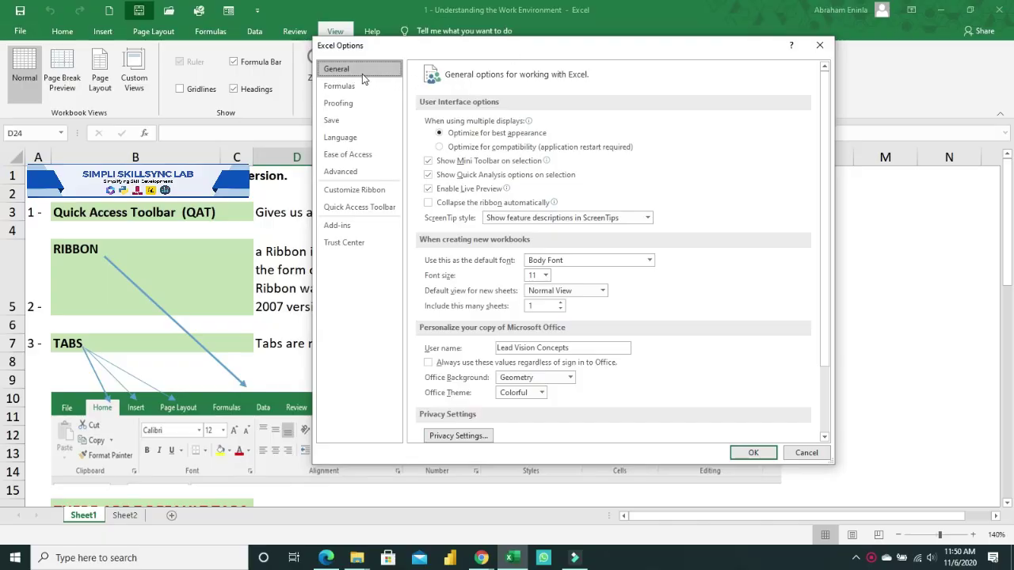
click(802, 457)
Bring up Excel Options again, review its list of categories and close it without changing anything.
click(21, 31)
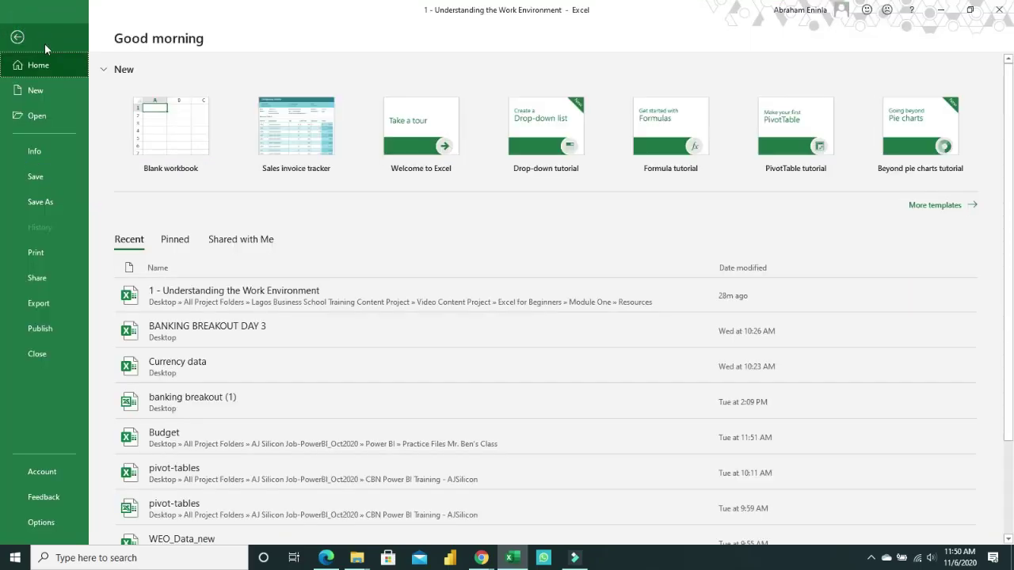
click(41, 523)
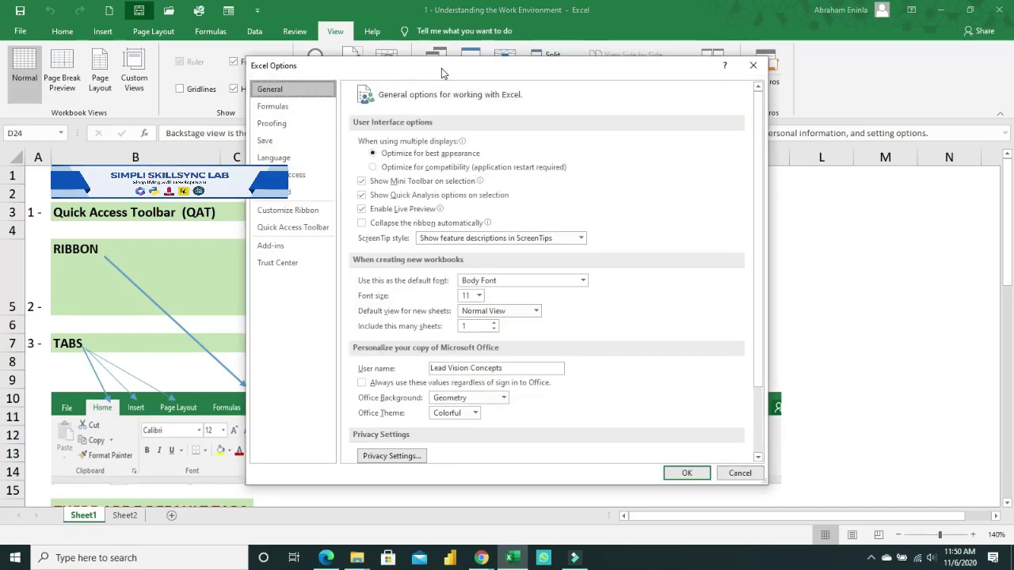
drag(443, 72, 485, 59)
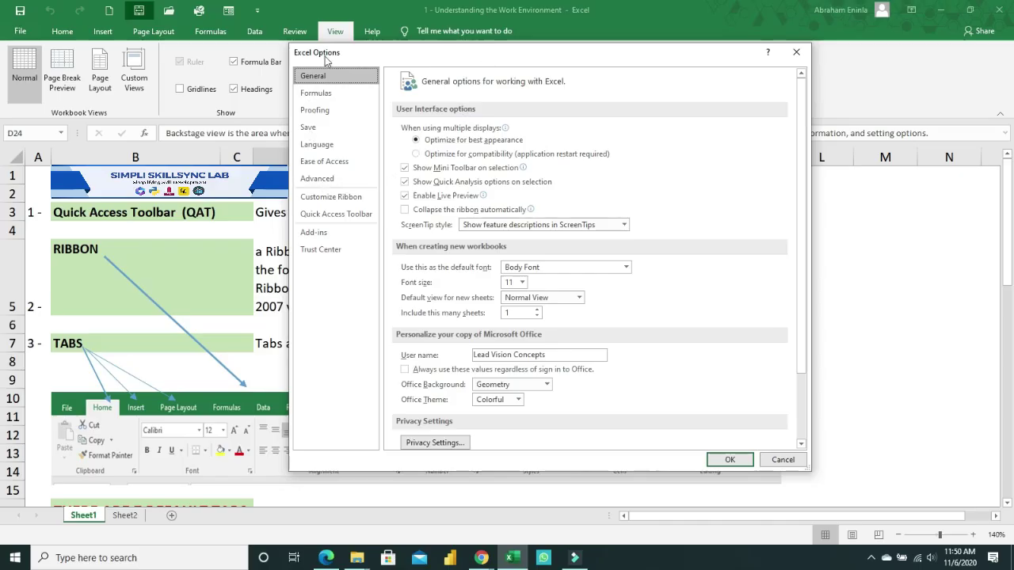
click(784, 463)
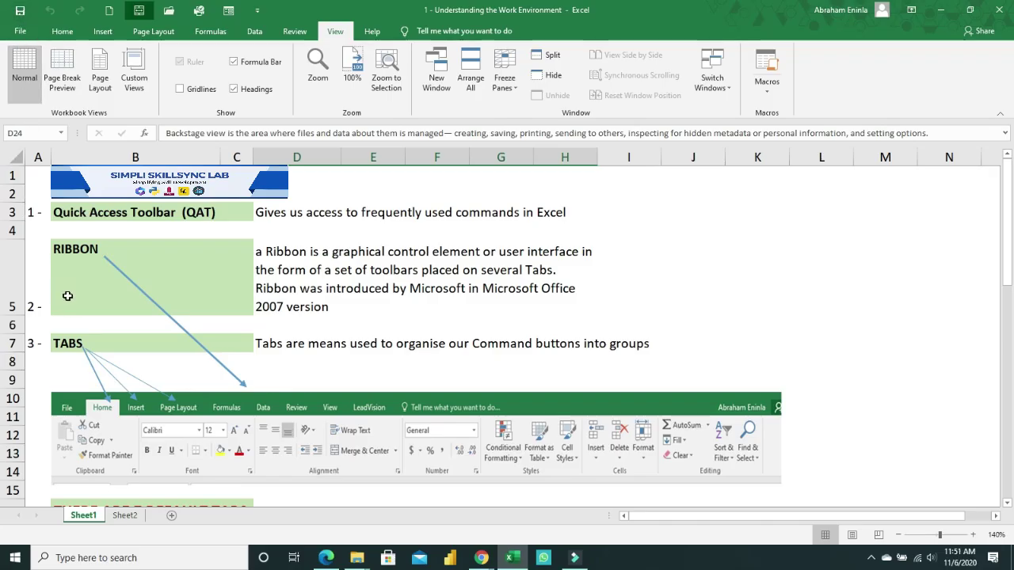
click(20, 31)
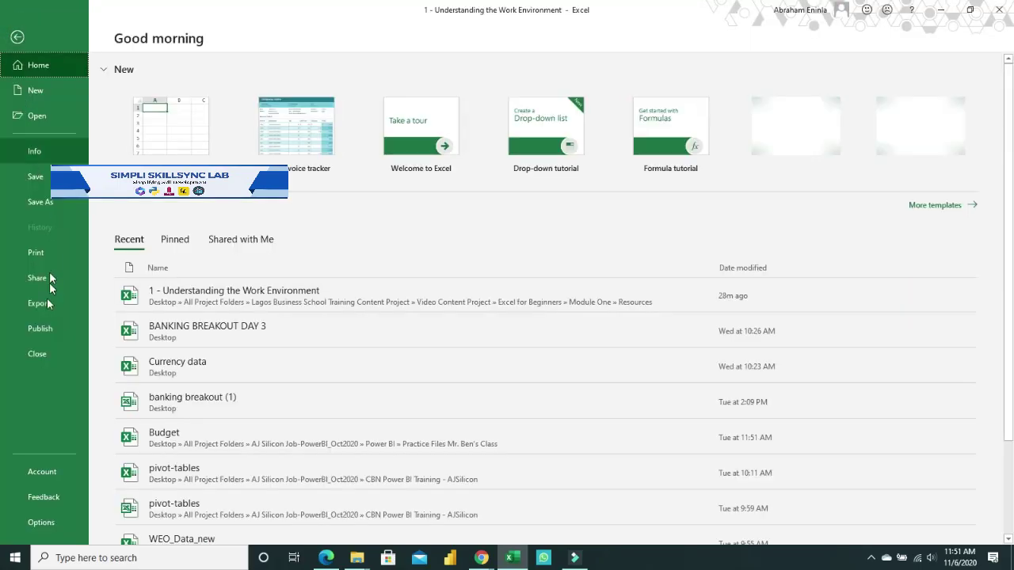
click(39, 524)
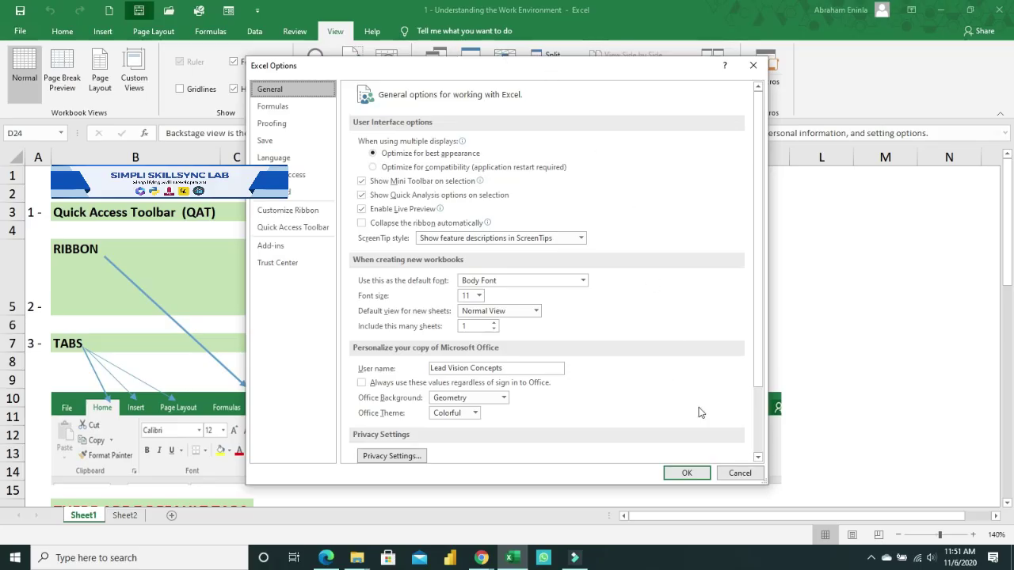
click(748, 475)
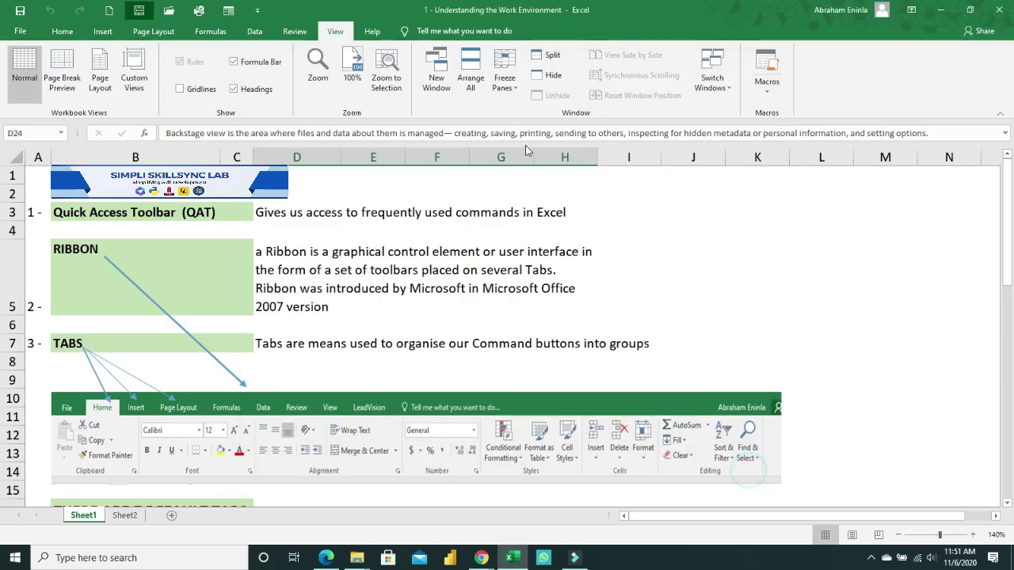
click(20, 31)
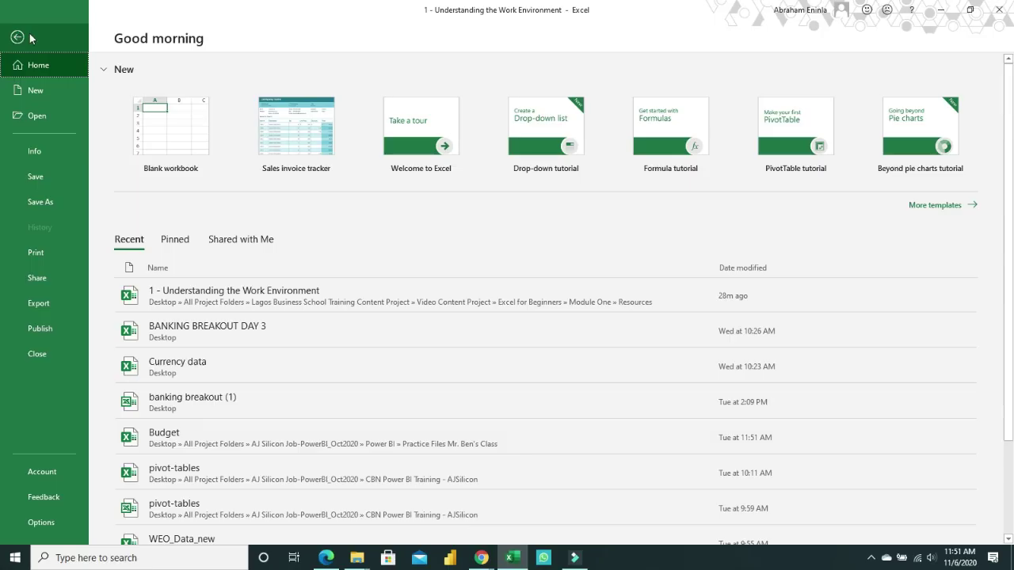
click(23, 40)
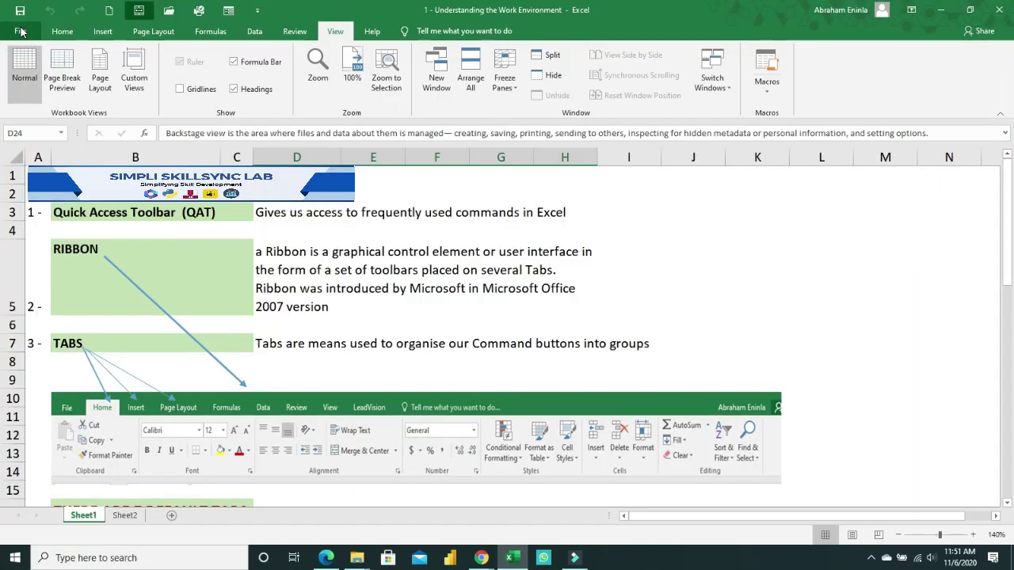
Open Excel Options and examine the default fonts and font sizes offered for new workbooks in the General settings.
click(20, 31)
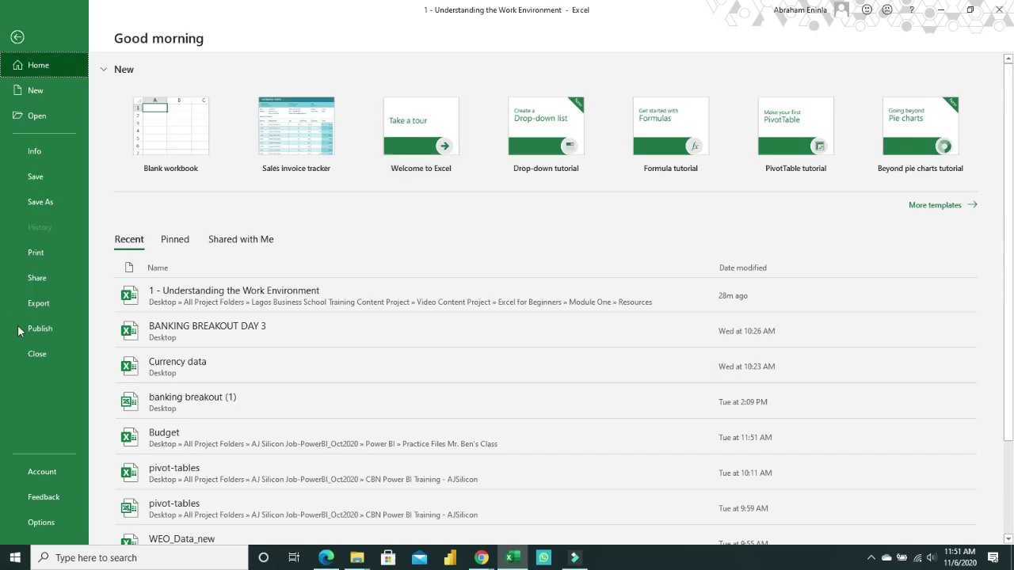
click(59, 524)
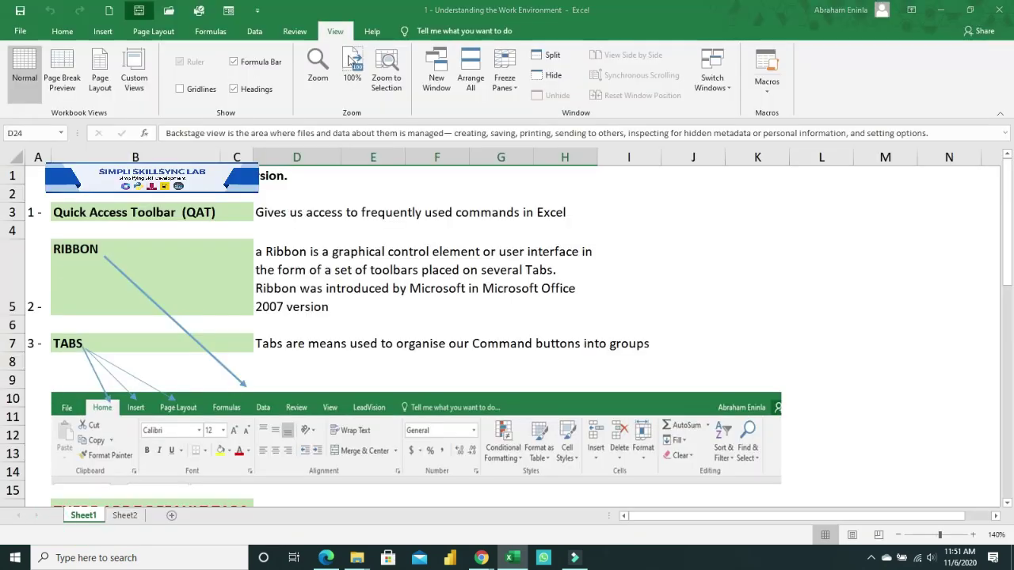
drag(436, 69, 462, 52)
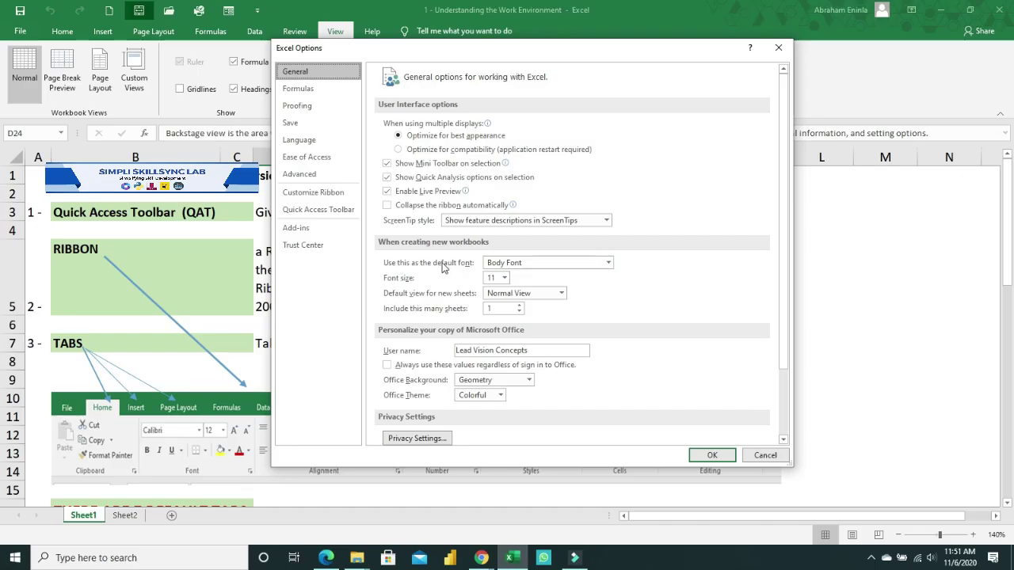
click(607, 262)
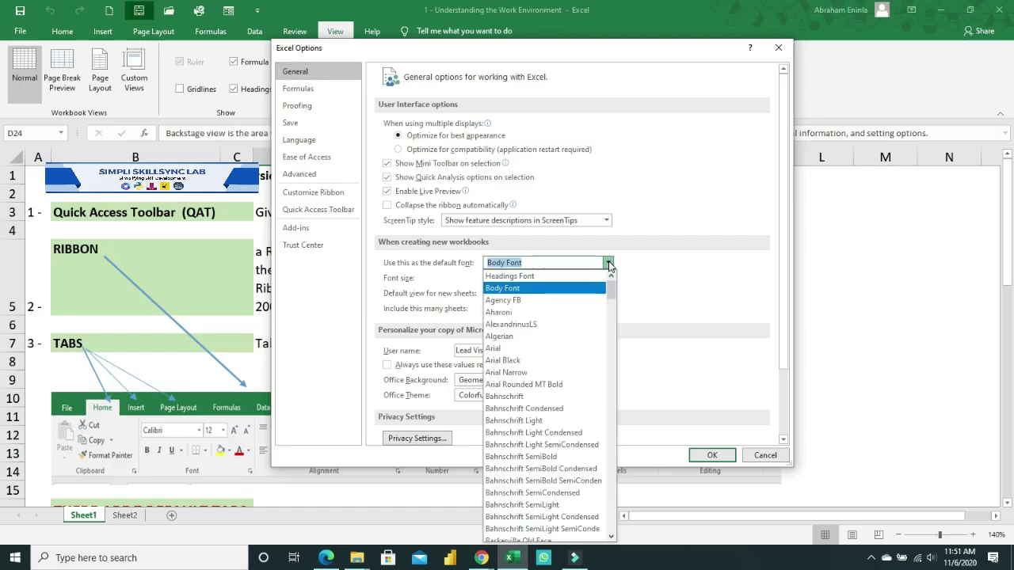
click(607, 262)
click(608, 263)
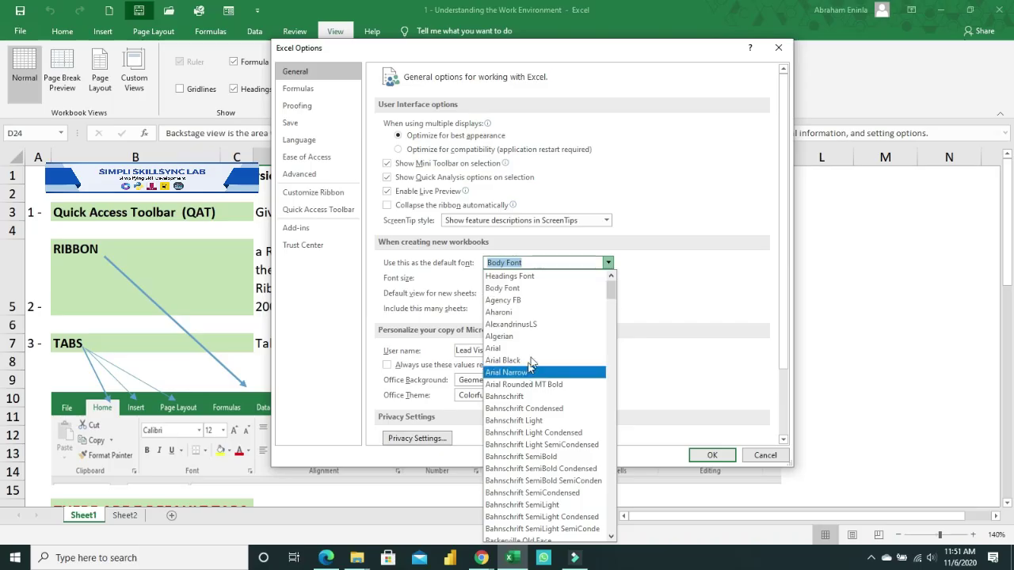
click(609, 264)
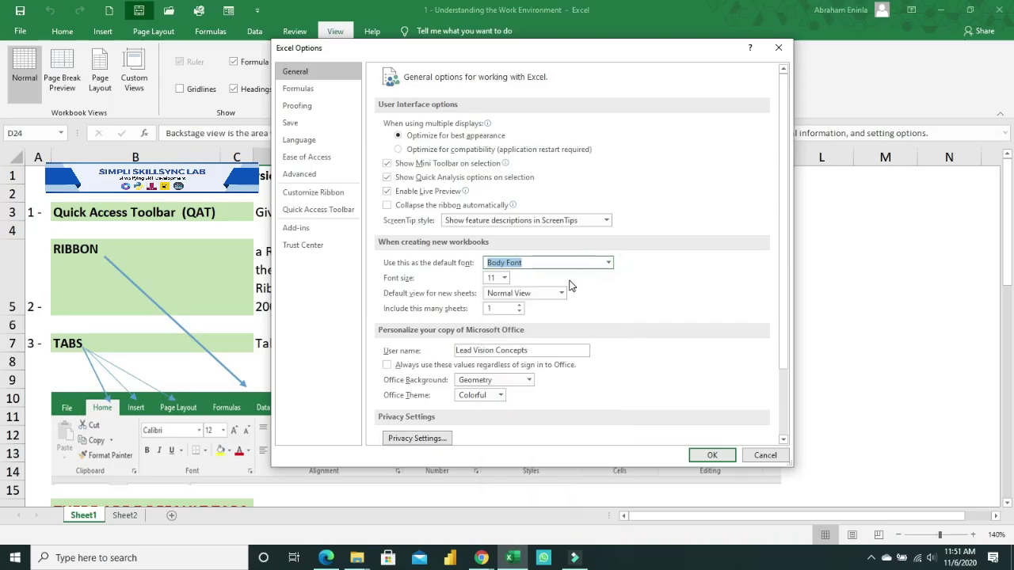
click(503, 279)
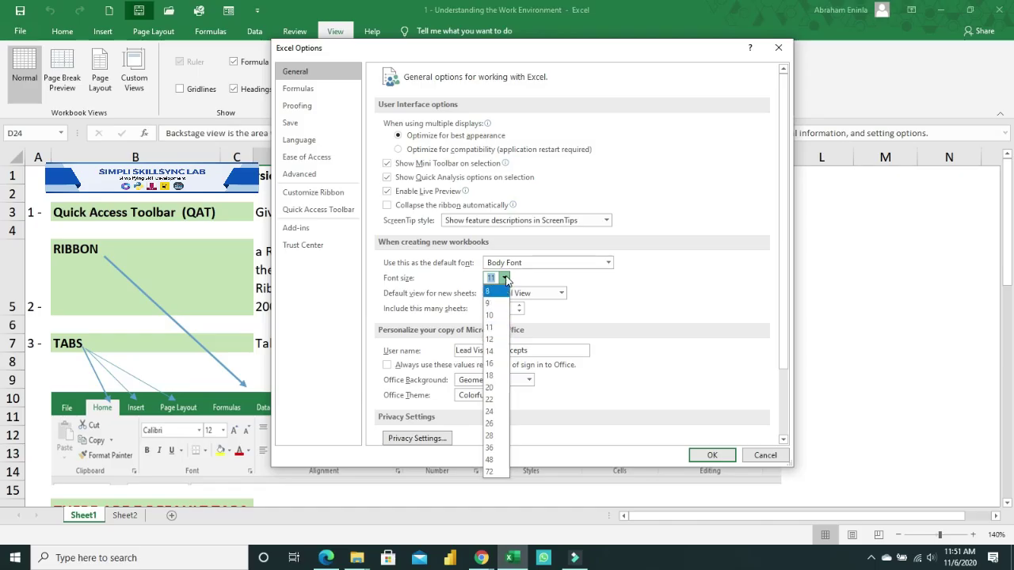
click(505, 279)
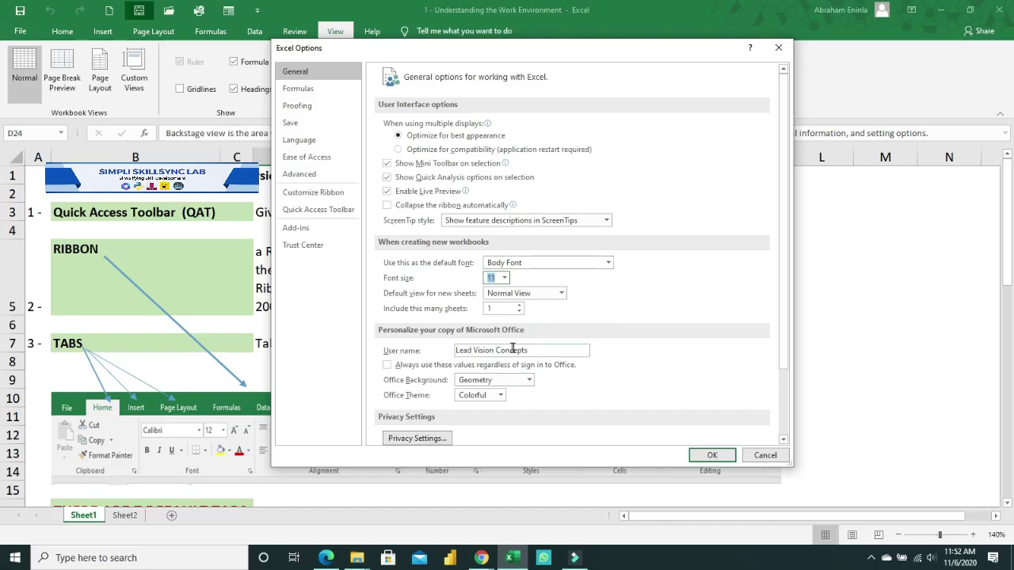
Change the Office Theme to Dark Gray in the General settings and apply the options.
click(545, 349)
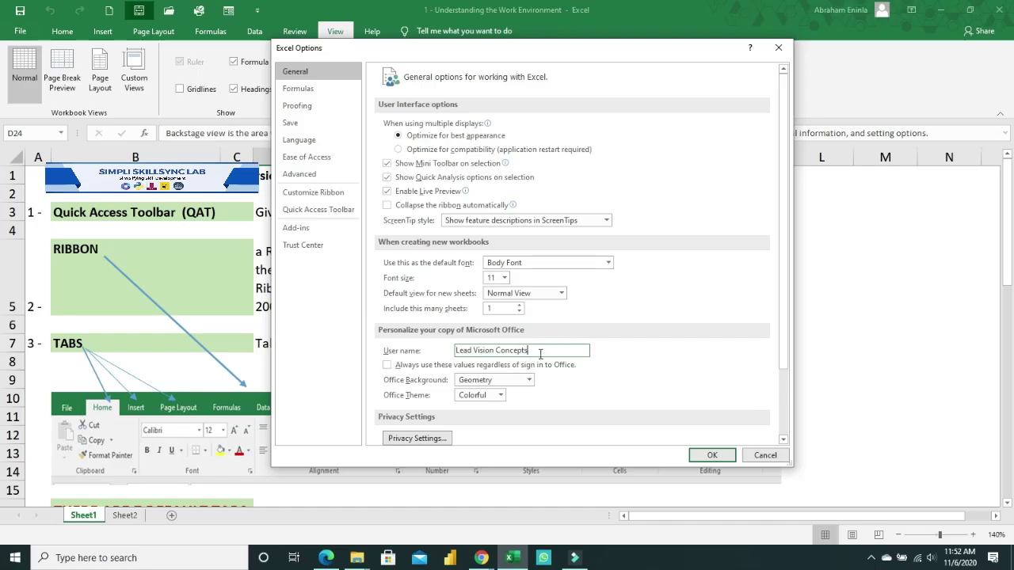
scroll(545, 350, down, 2)
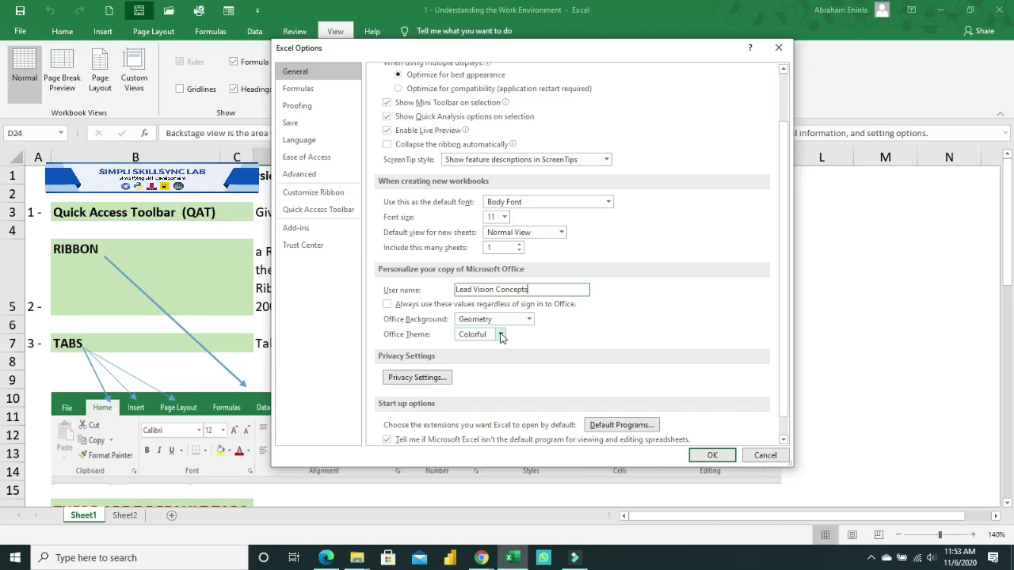
click(499, 335)
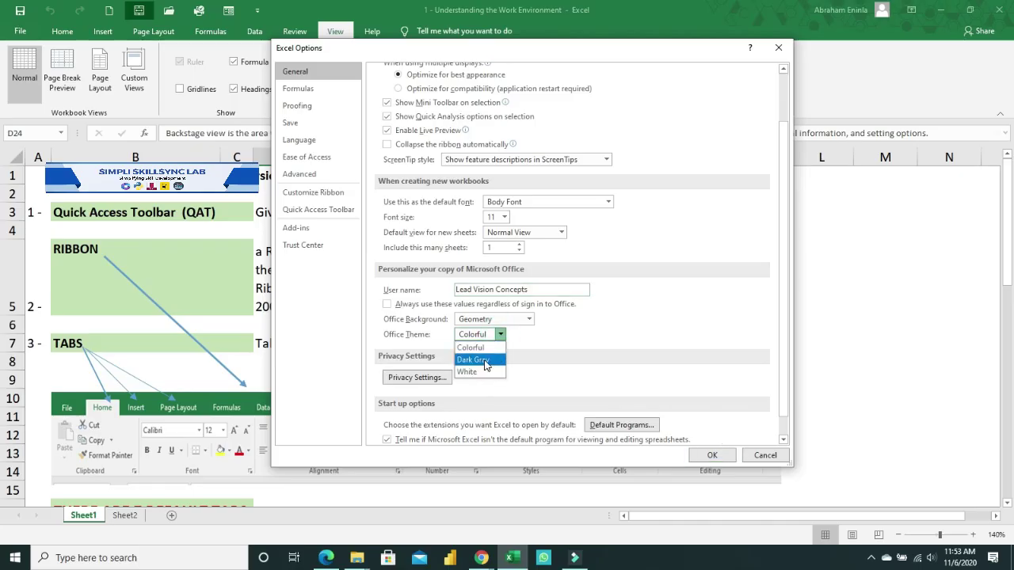
click(477, 362)
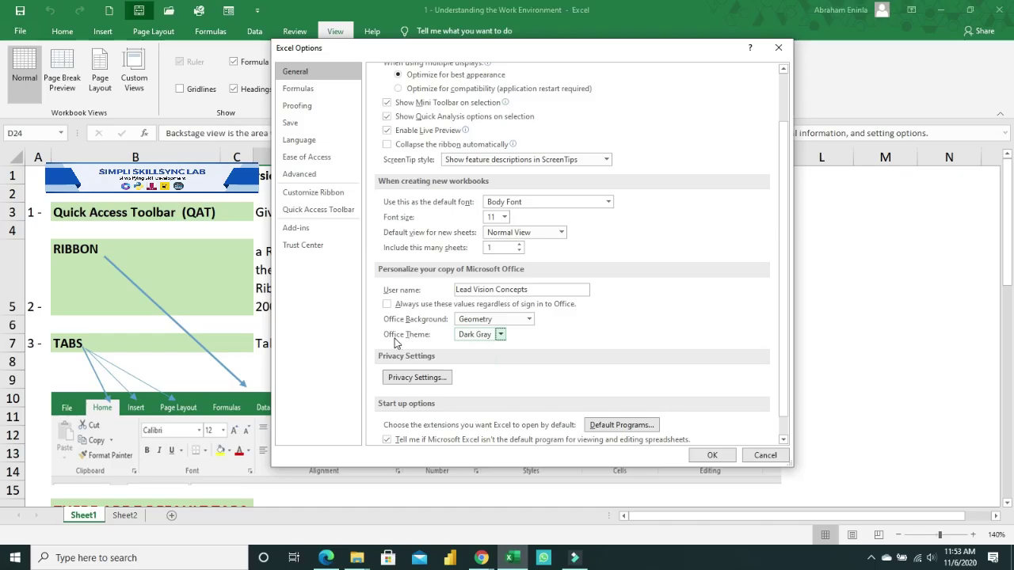
click(710, 457)
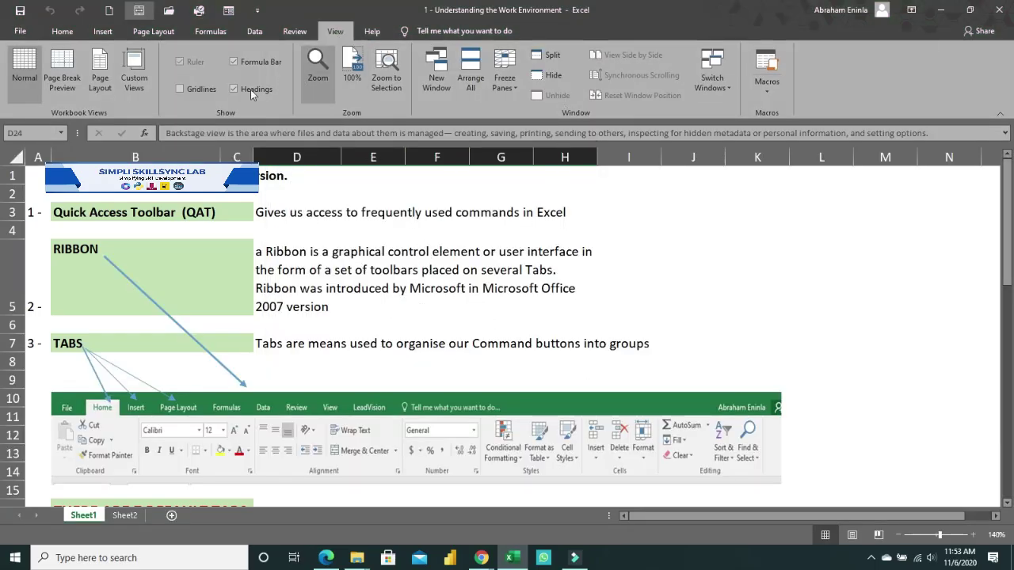
Set the Office Theme to Colorful in the General settings of Excel Options and apply the change.
click(20, 31)
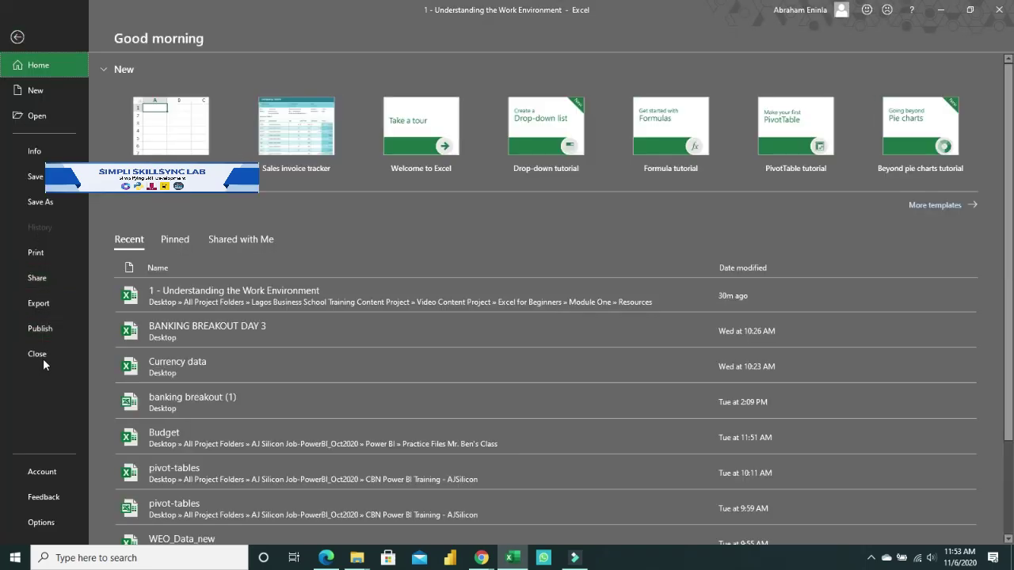
click(42, 522)
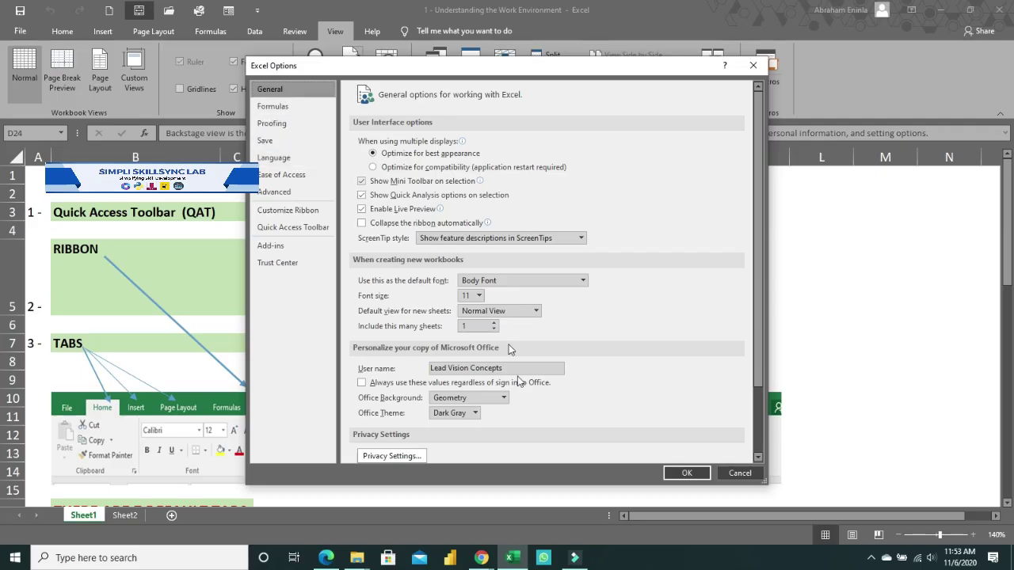
click(475, 413)
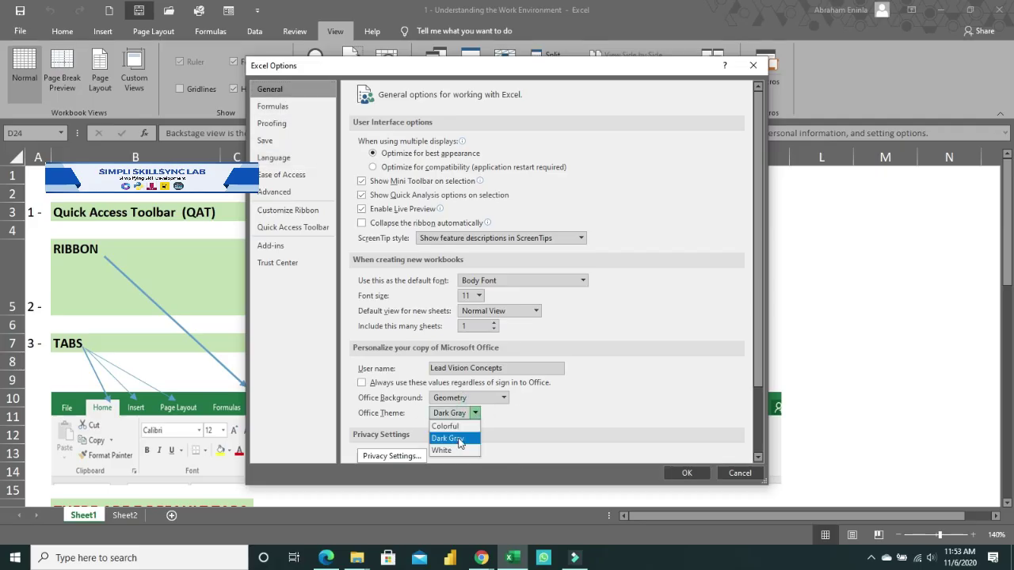
click(445, 426)
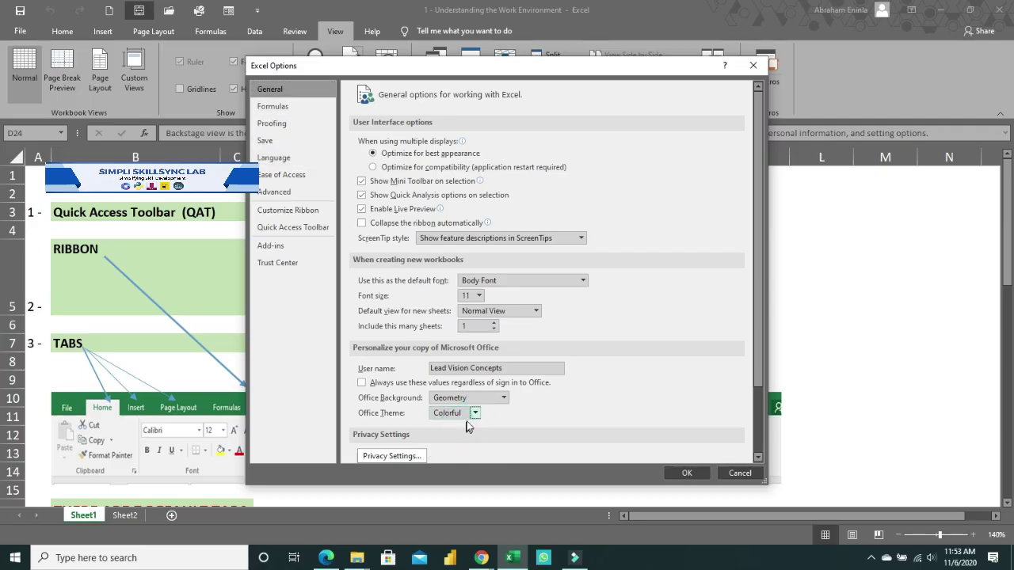
click(683, 472)
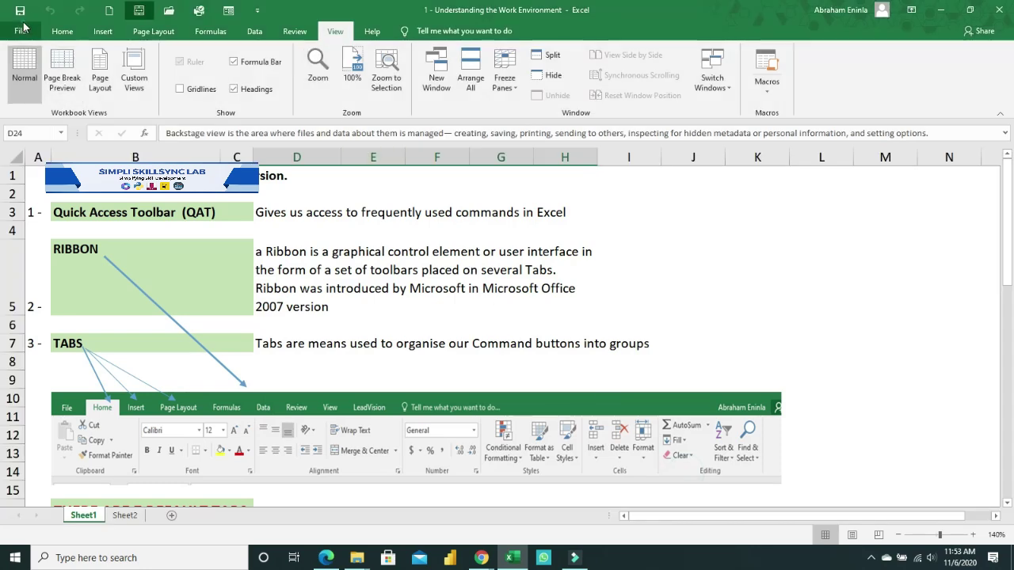
Open Excel Options and review the General, Formulas, Proofing, Save, Language, Ease of Access and Advanced settings.
click(20, 30)
click(41, 523)
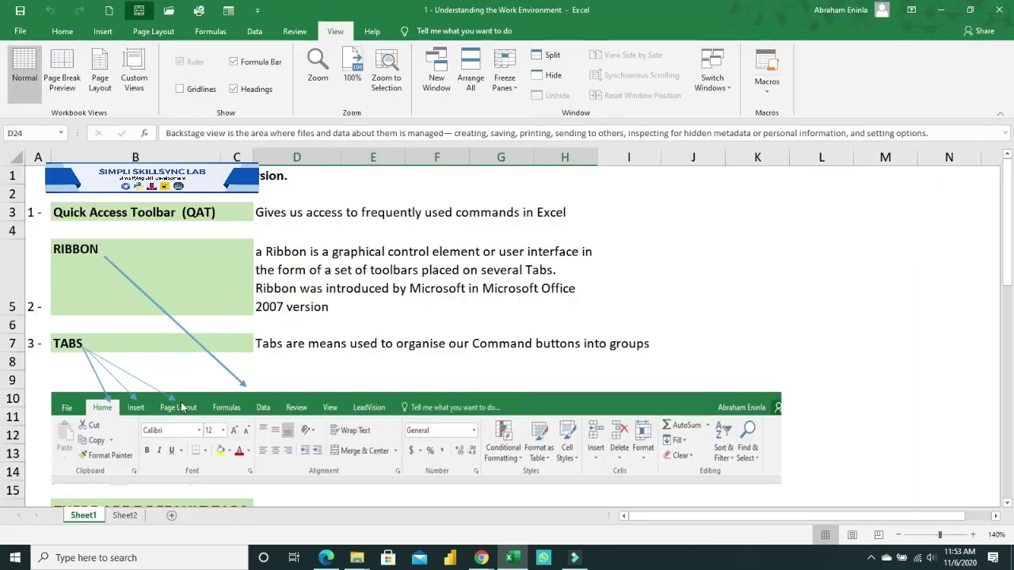
scroll(511, 380, down, 3)
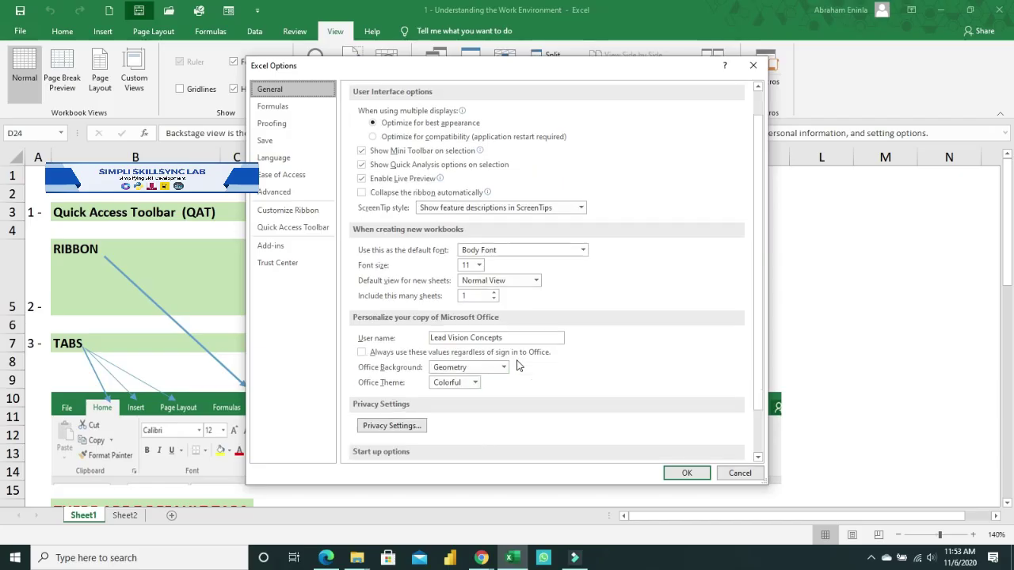
click(269, 107)
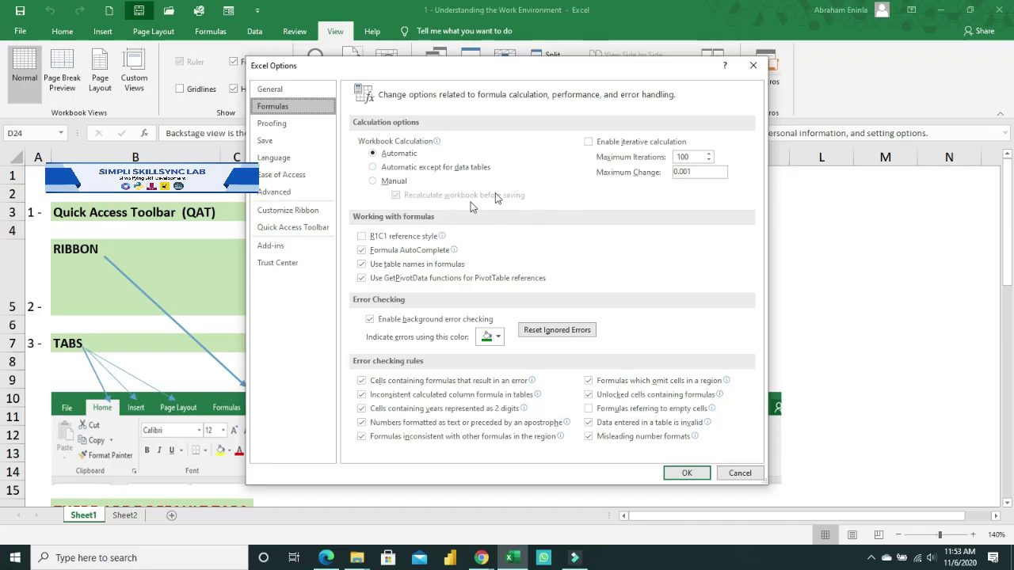
click(289, 123)
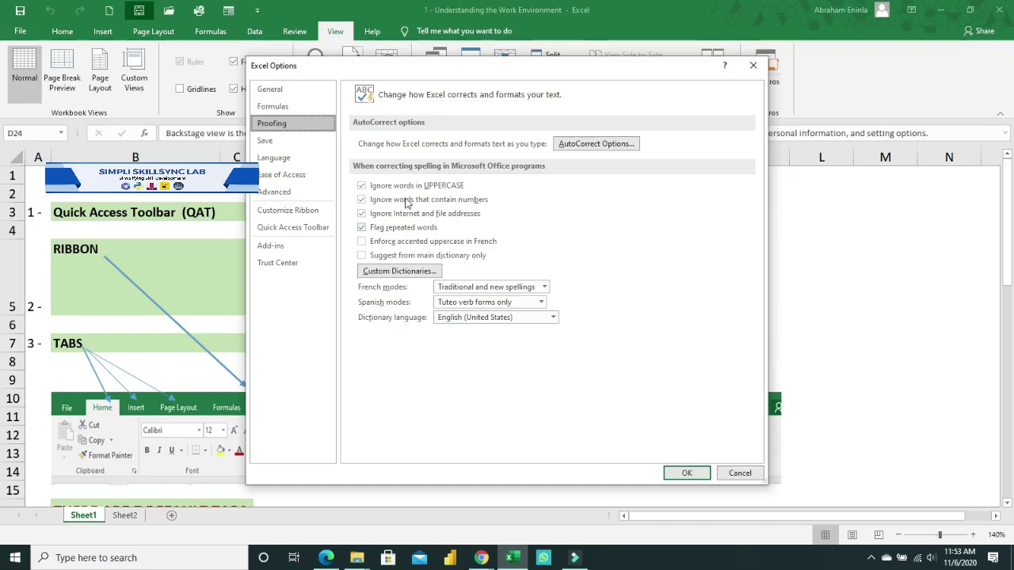
click(283, 140)
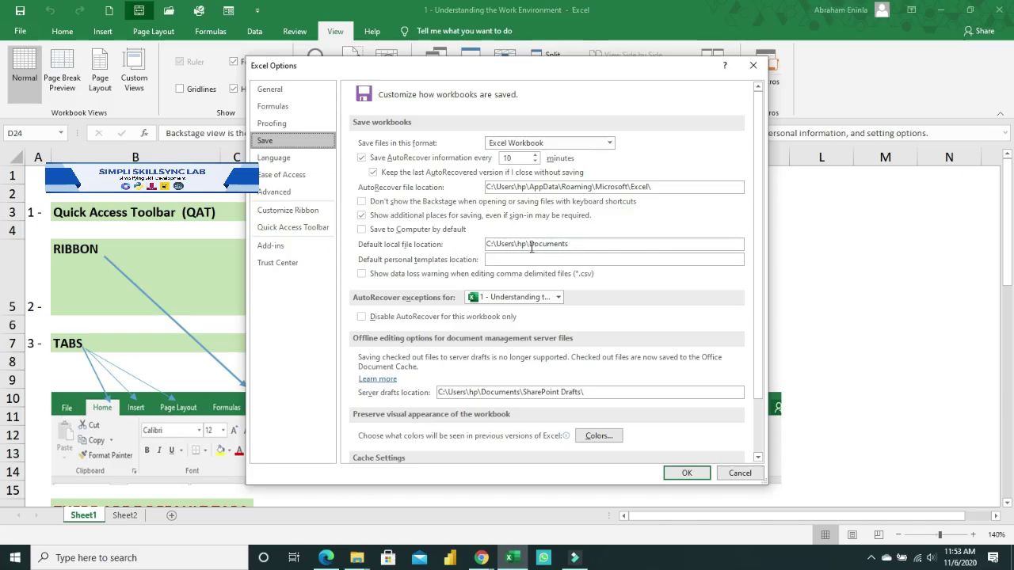
click(586, 245)
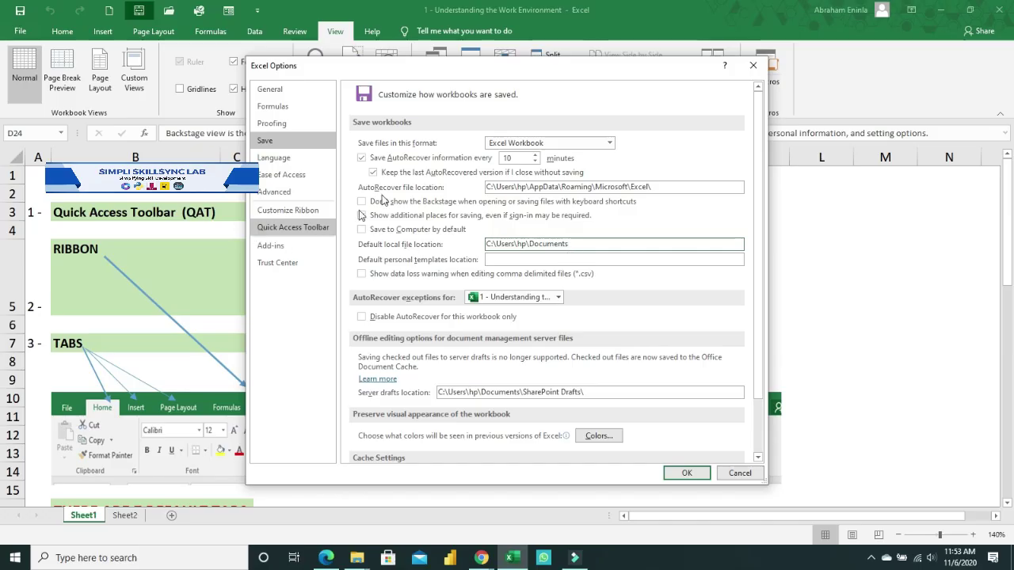
click(281, 158)
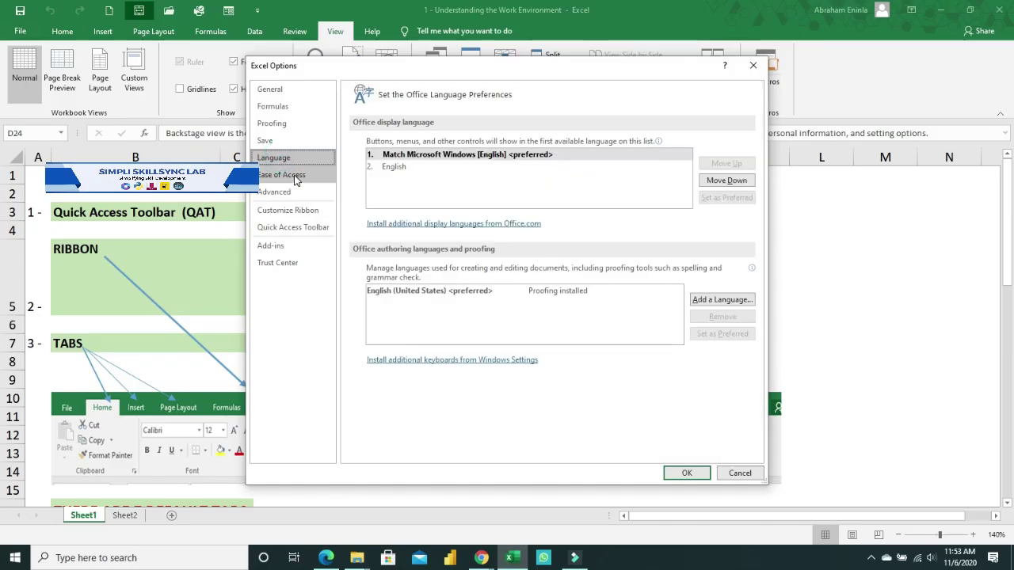
click(292, 176)
click(287, 192)
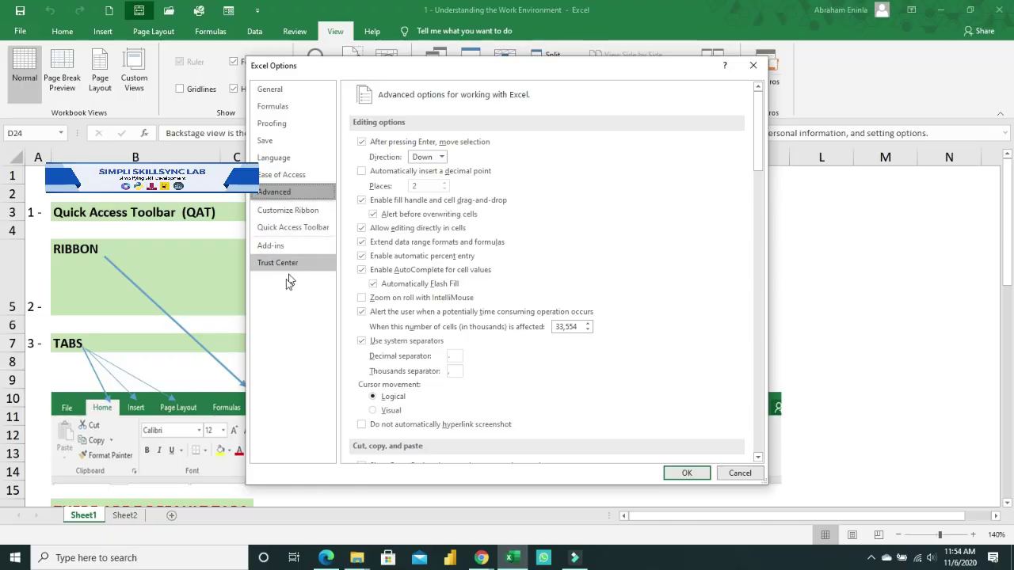
Return to the General settings, review them from the user interface options to the start-up options, and accept the dialog.
click(268, 93)
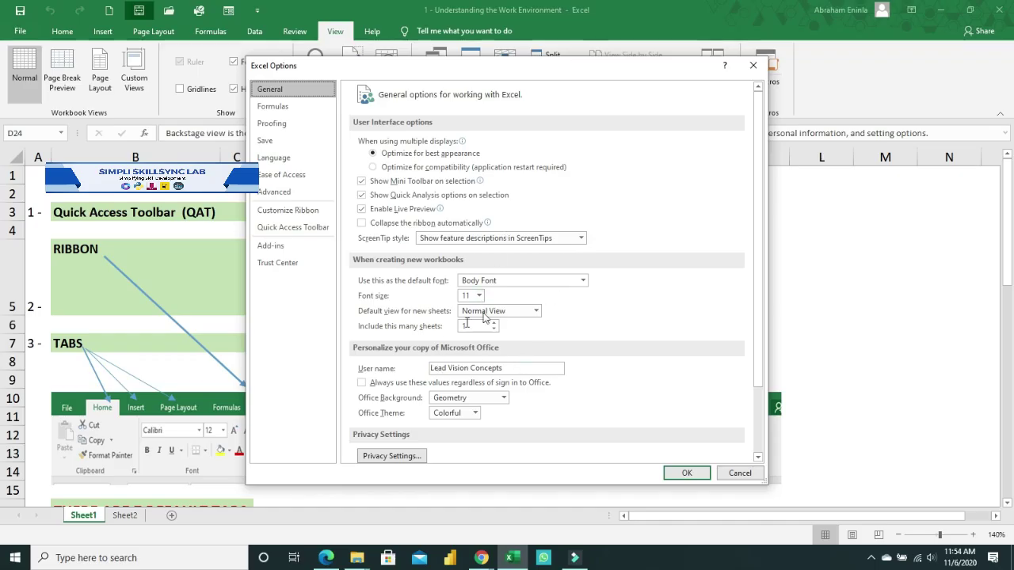
scroll(570, 326, down, 2)
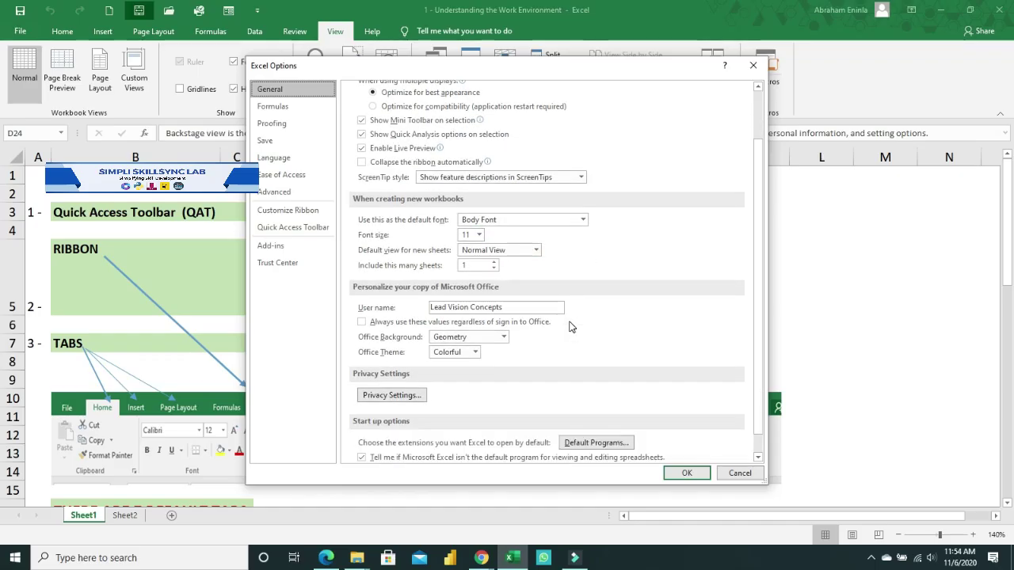
scroll(571, 327, up, 2)
scroll(572, 325, down, 1)
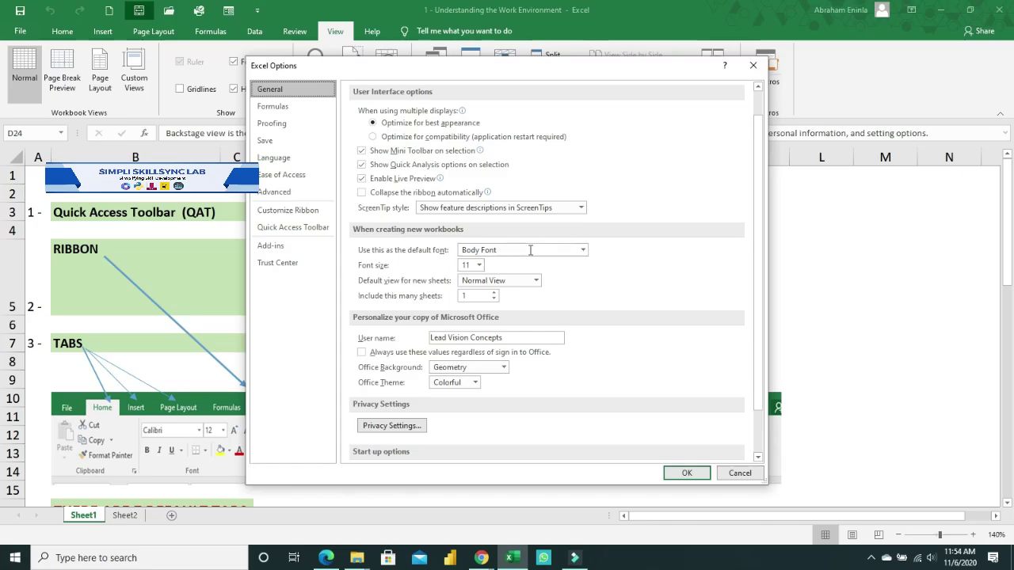
scroll(555, 220, up, 1)
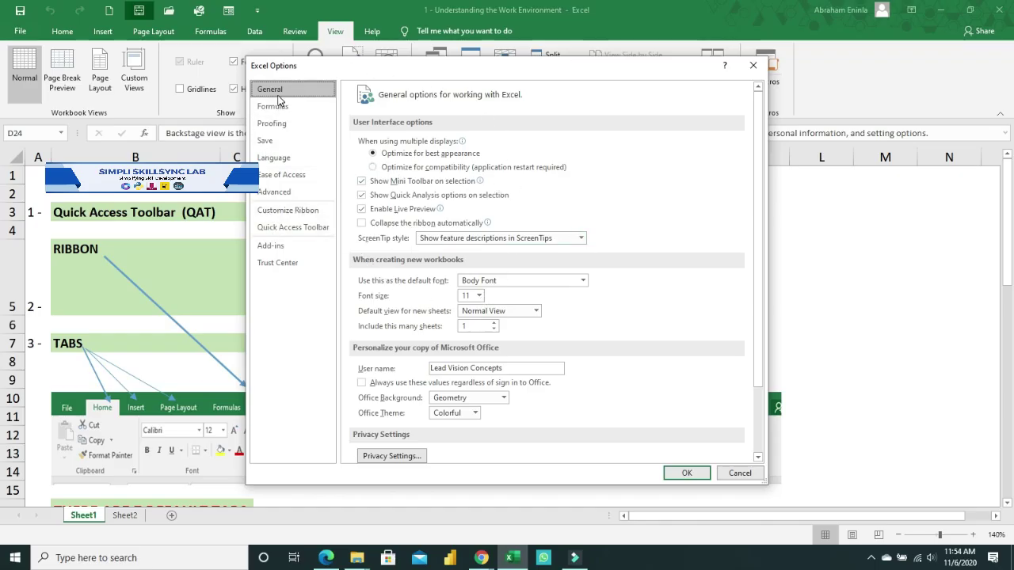
scroll(507, 319, down, 1)
scroll(514, 326, down, 2)
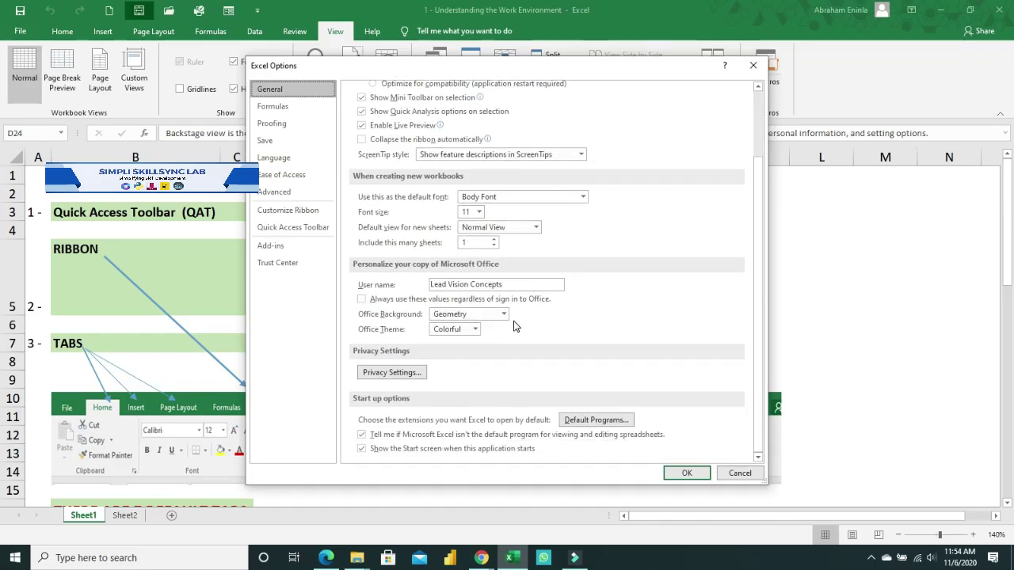
scroll(515, 326, up, 3)
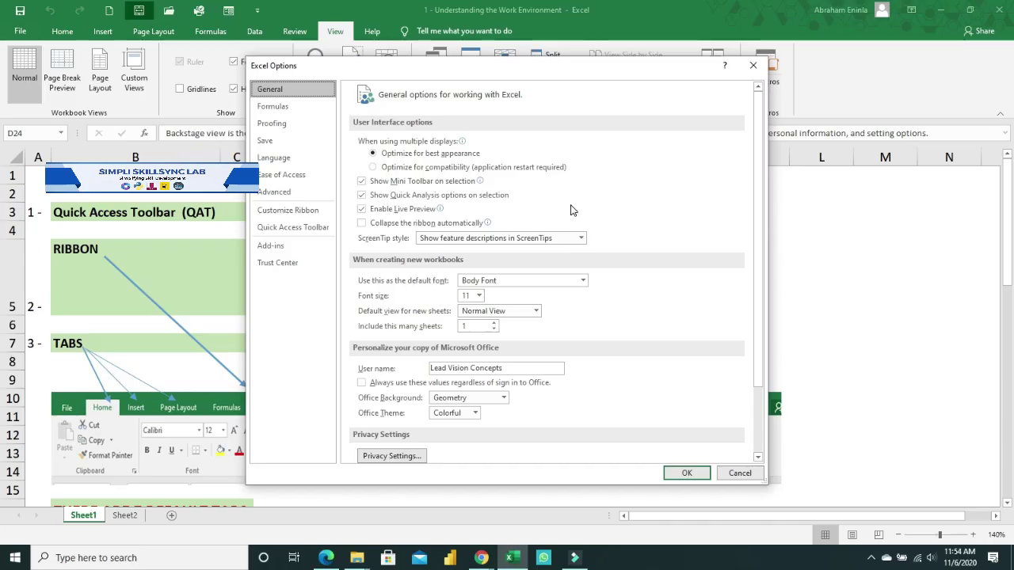
click(686, 473)
Revisit the Home commands and the Backstage view, bring up Excel Options once more and cancel the dialog.
click(20, 31)
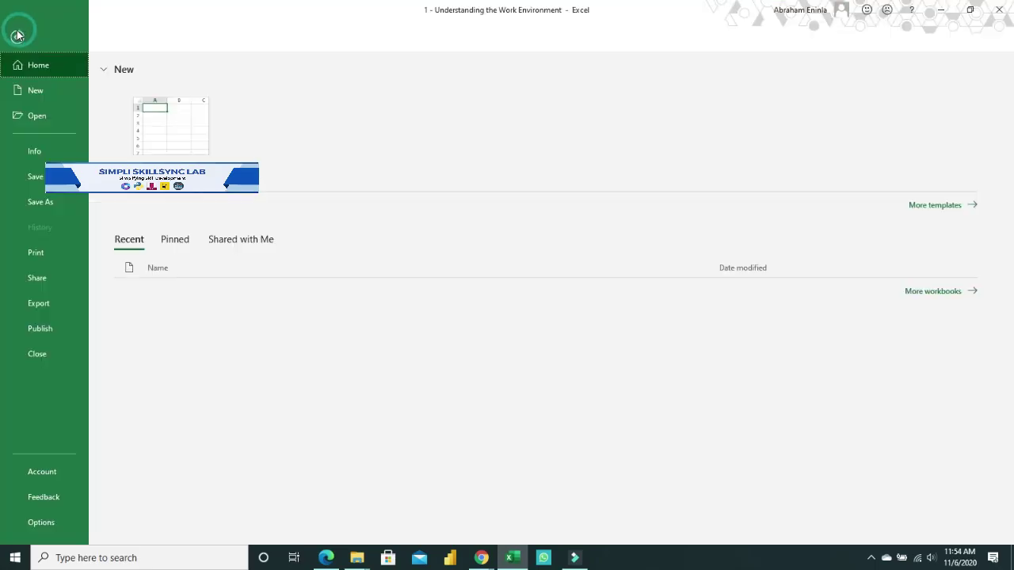
click(43, 522)
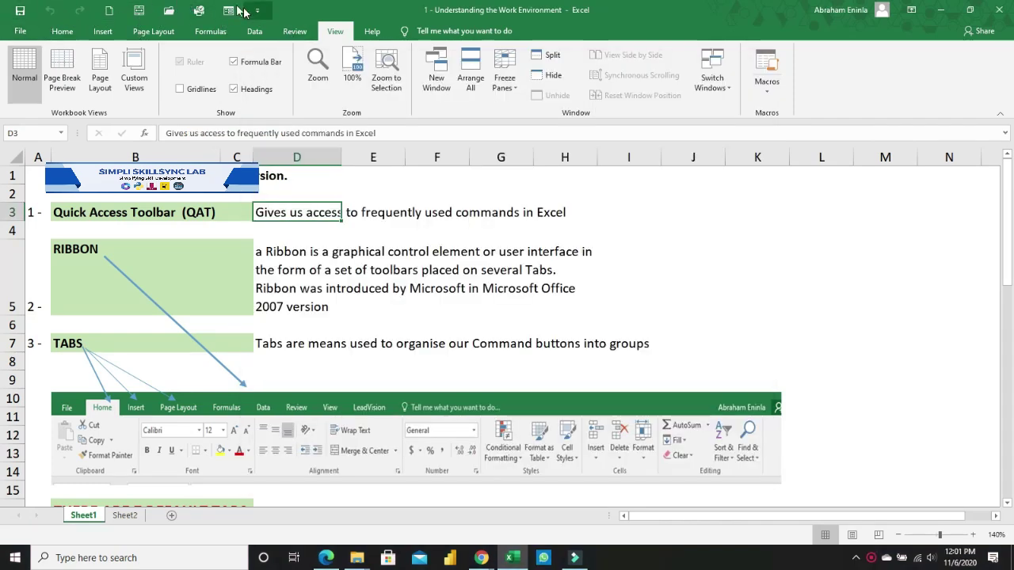
click(62, 32)
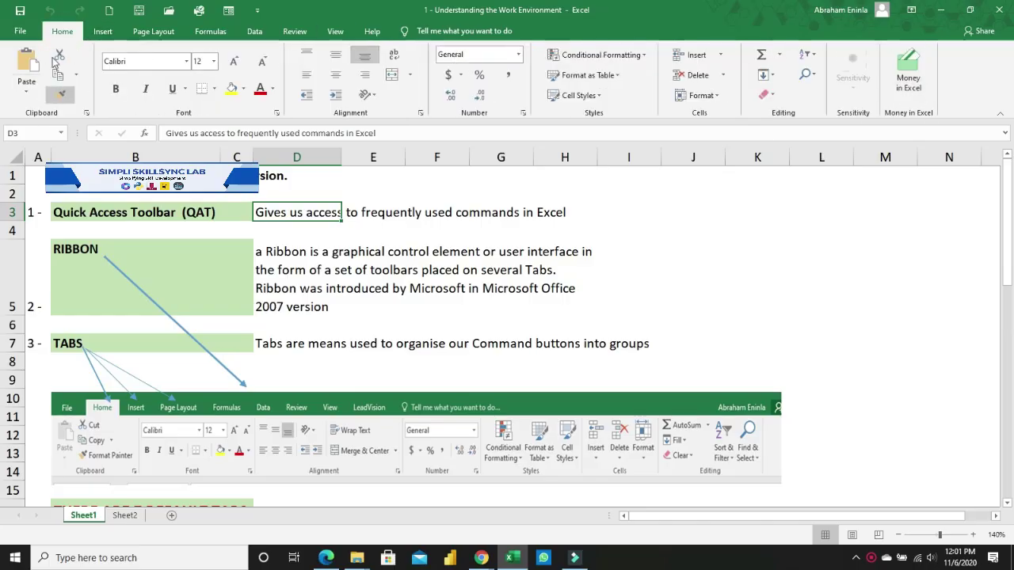
click(20, 31)
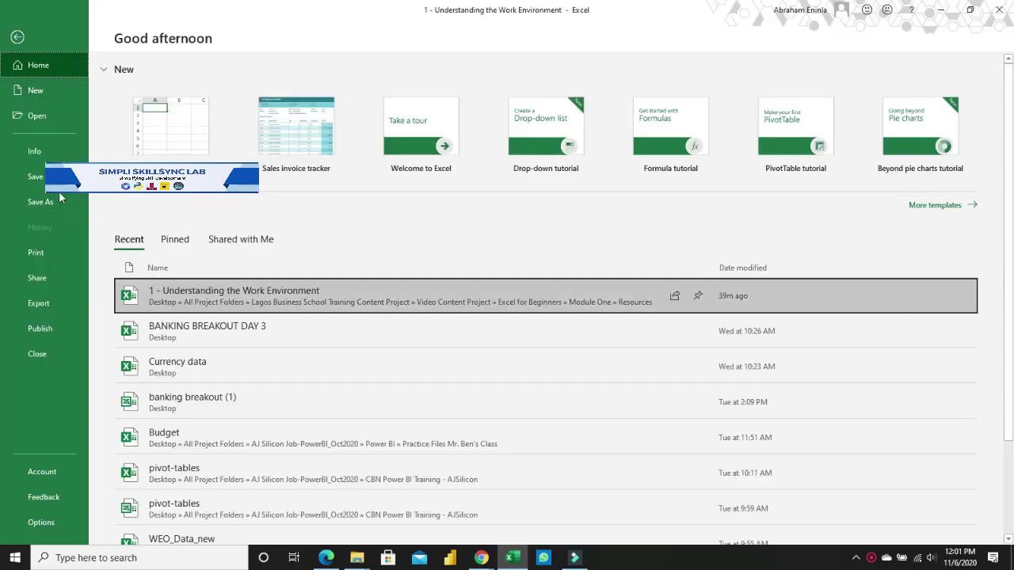
click(38, 525)
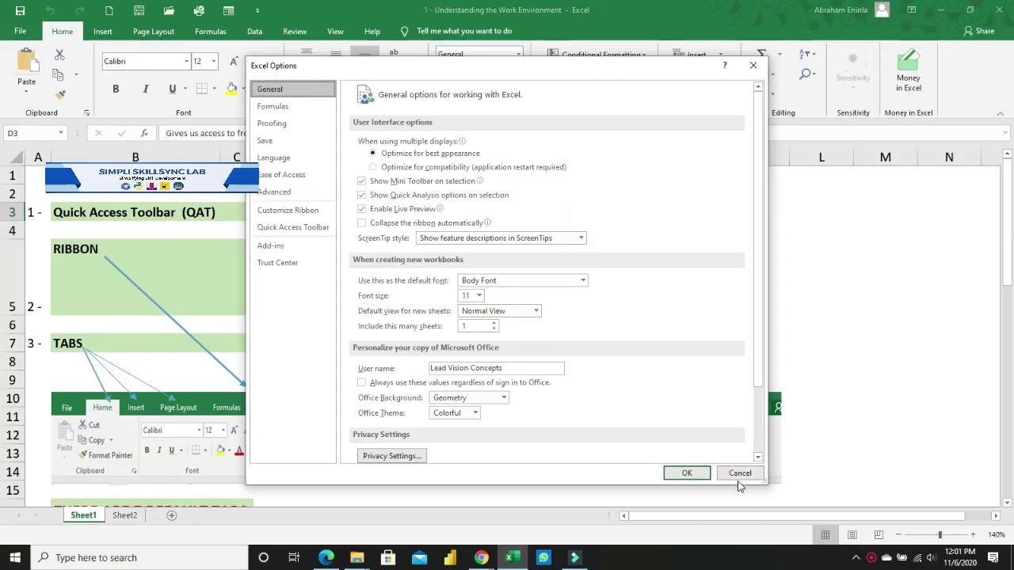
click(740, 473)
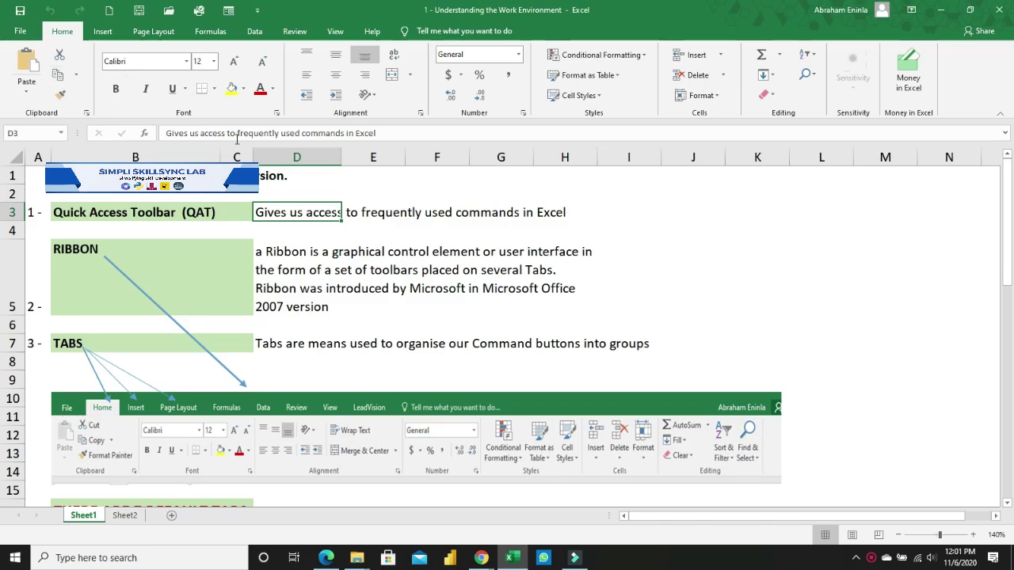
Look through the ribbon's command groups for Home, Insert, Page Layout, Formulas, Data and Review.
scroll(321, 244, down, 1)
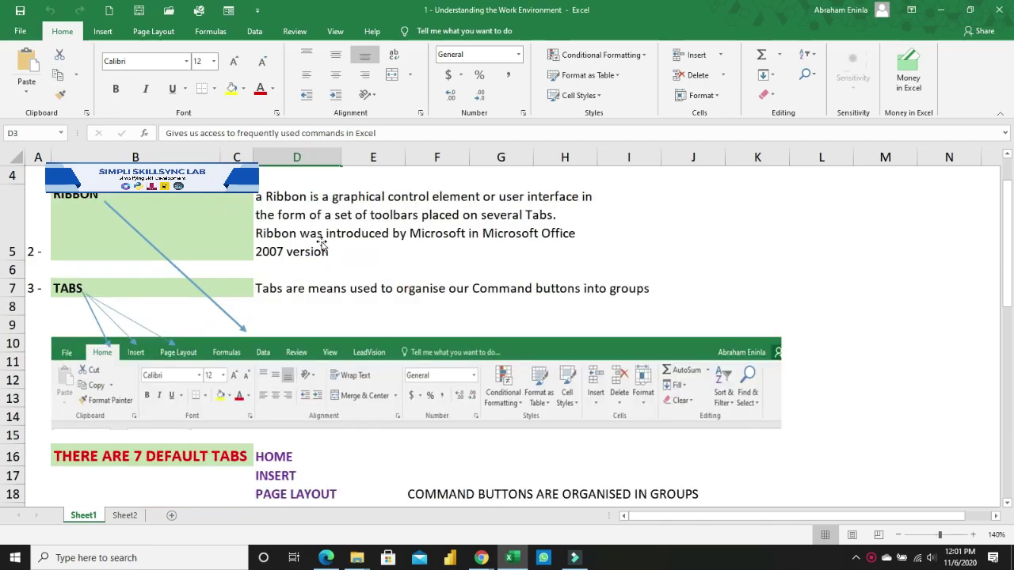
scroll(321, 244, up, 1)
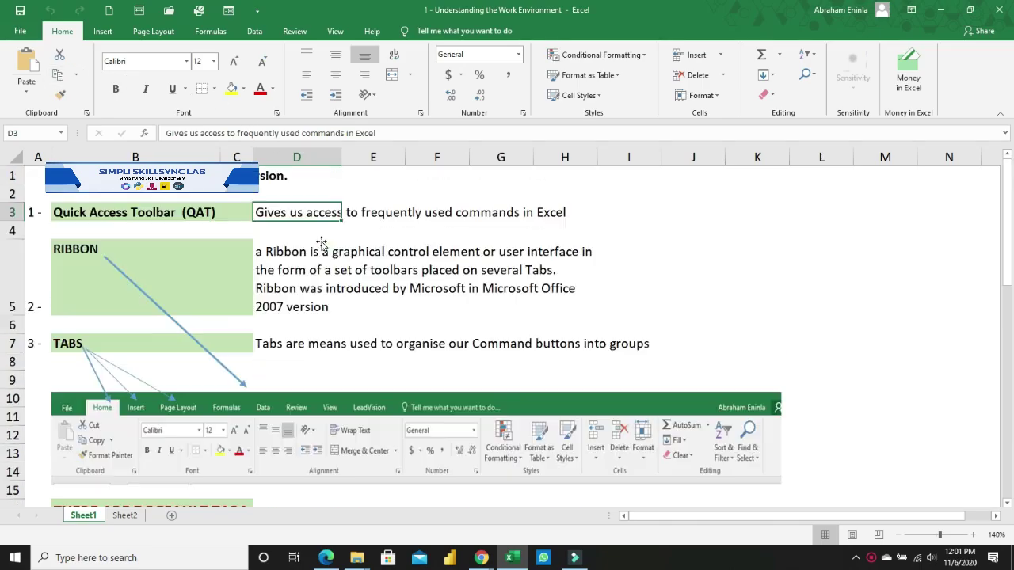
click(105, 32)
click(62, 31)
click(104, 31)
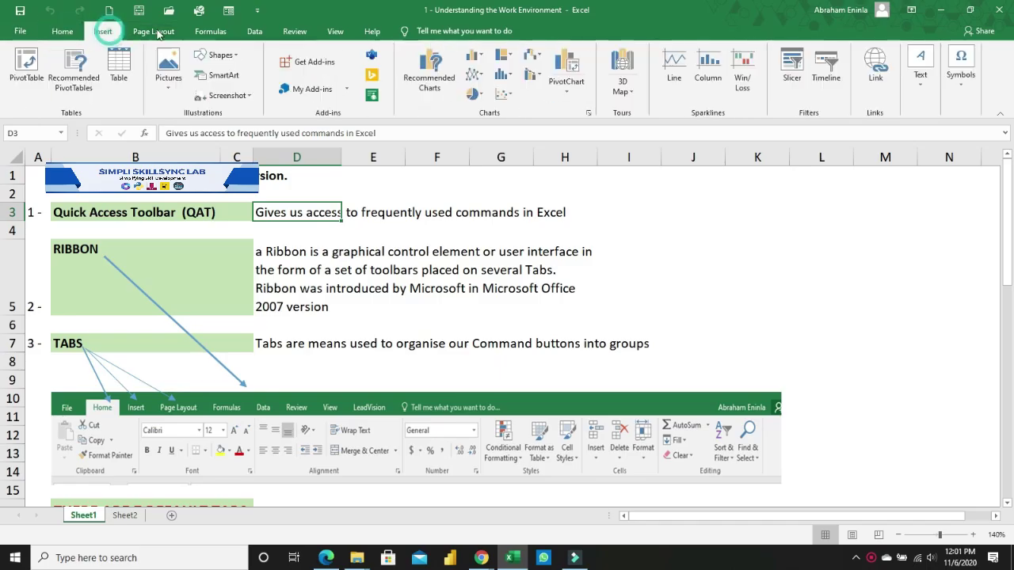
click(156, 31)
click(210, 32)
click(254, 33)
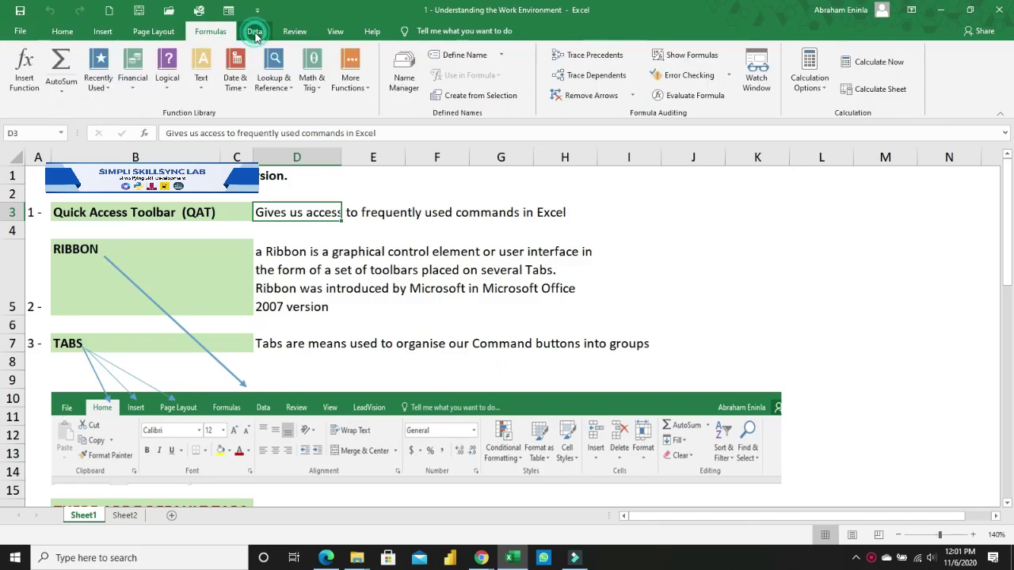
click(294, 32)
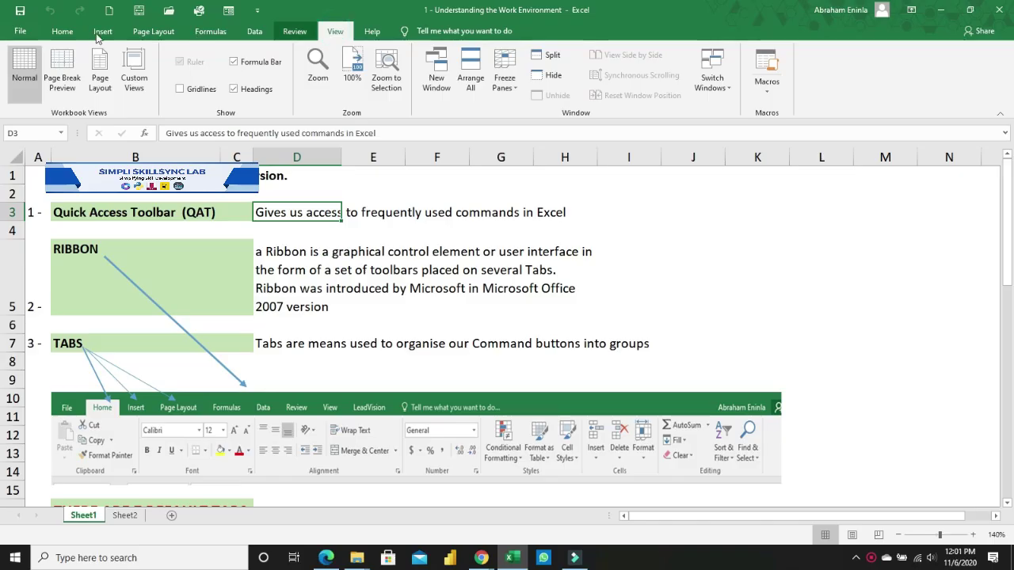
Go through the seven default ribbon tabs again in order, from Home to View, to review their commands.
click(62, 31)
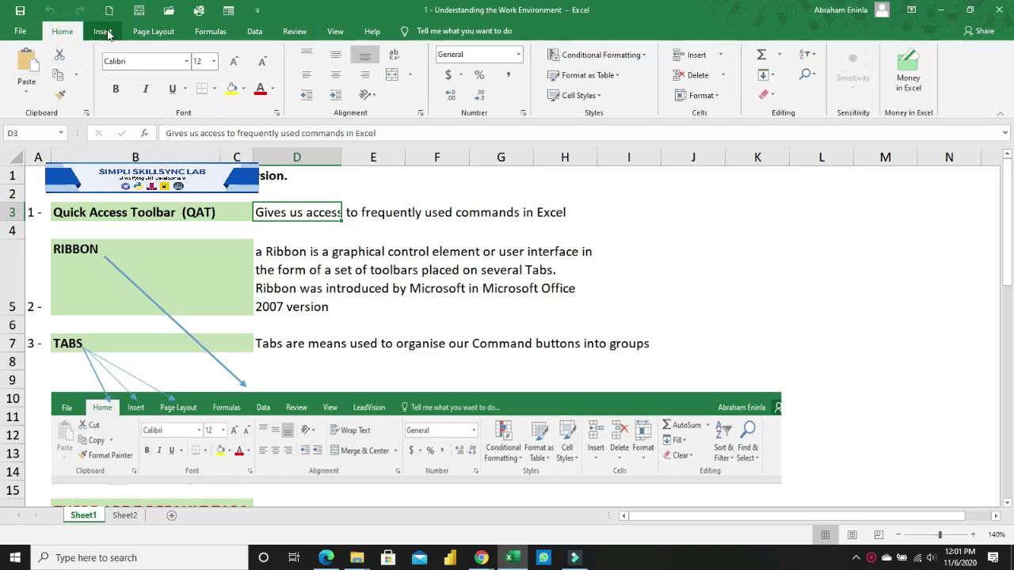
click(107, 35)
click(62, 31)
click(102, 32)
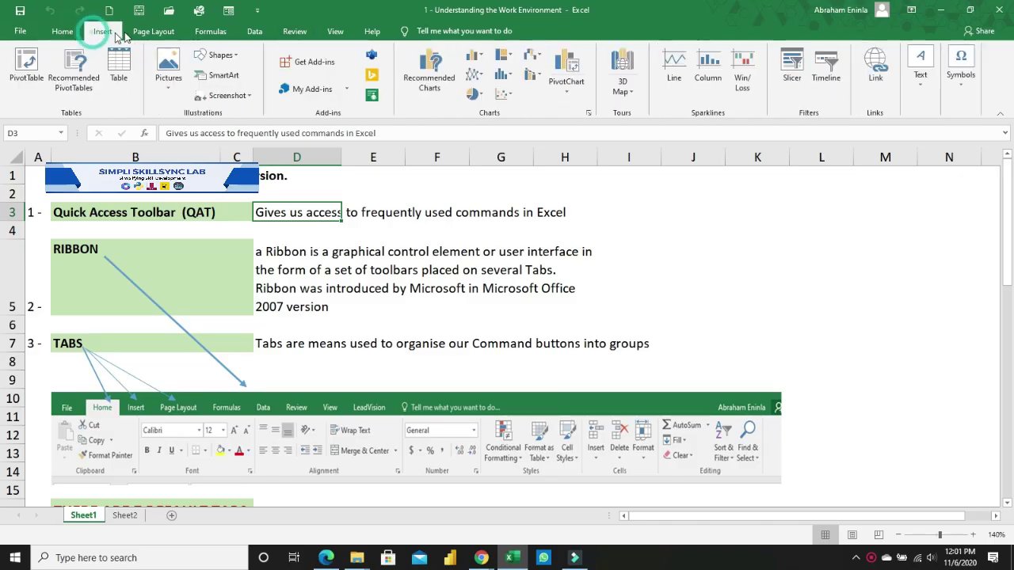
click(150, 31)
click(212, 32)
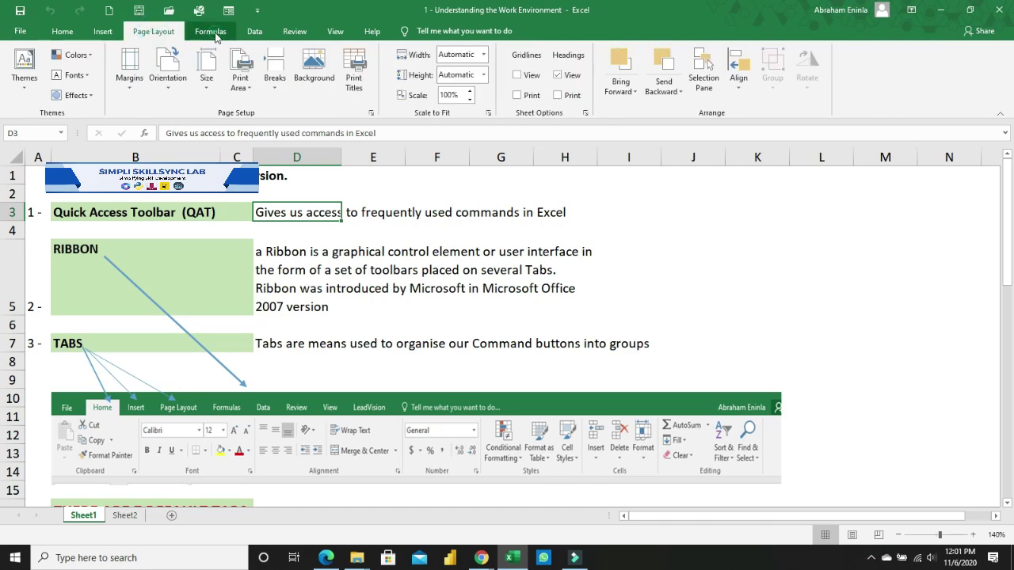
click(256, 33)
click(295, 33)
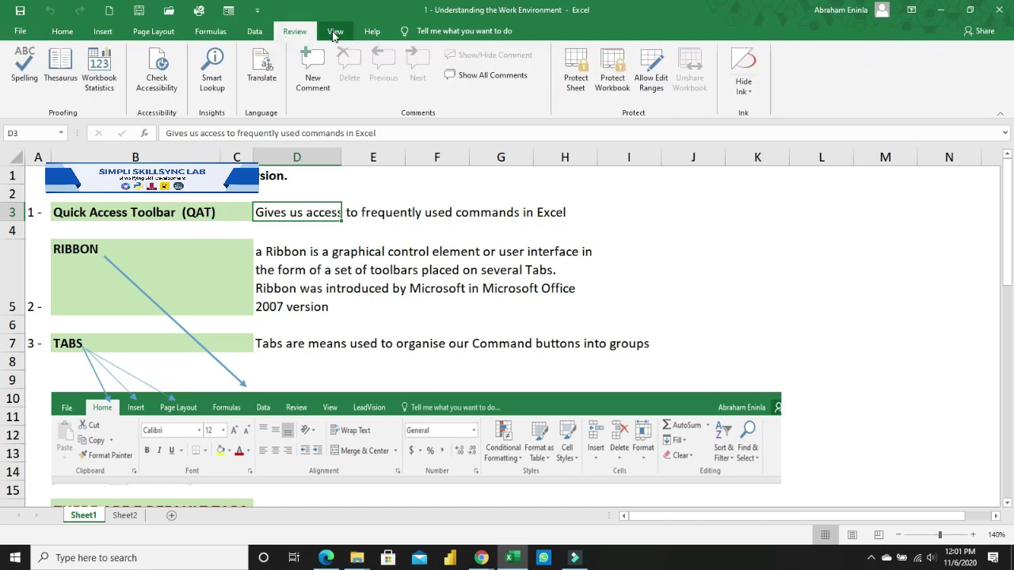
click(333, 35)
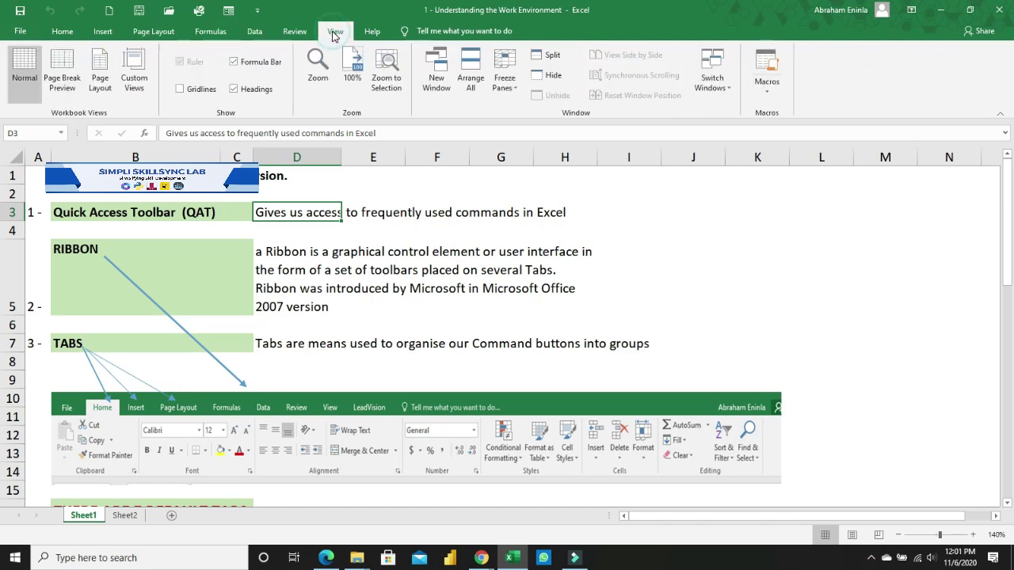
Review the Home commands, including the Clipboard group, and point out the Quick Access Toolbar and Ribbon notes on Sheet1.
click(64, 33)
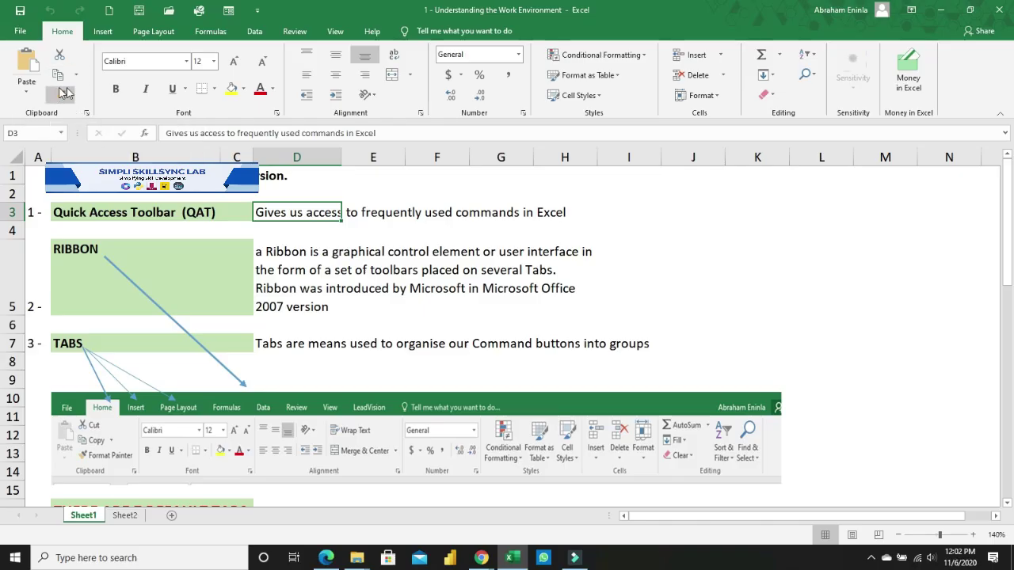
click(552, 215)
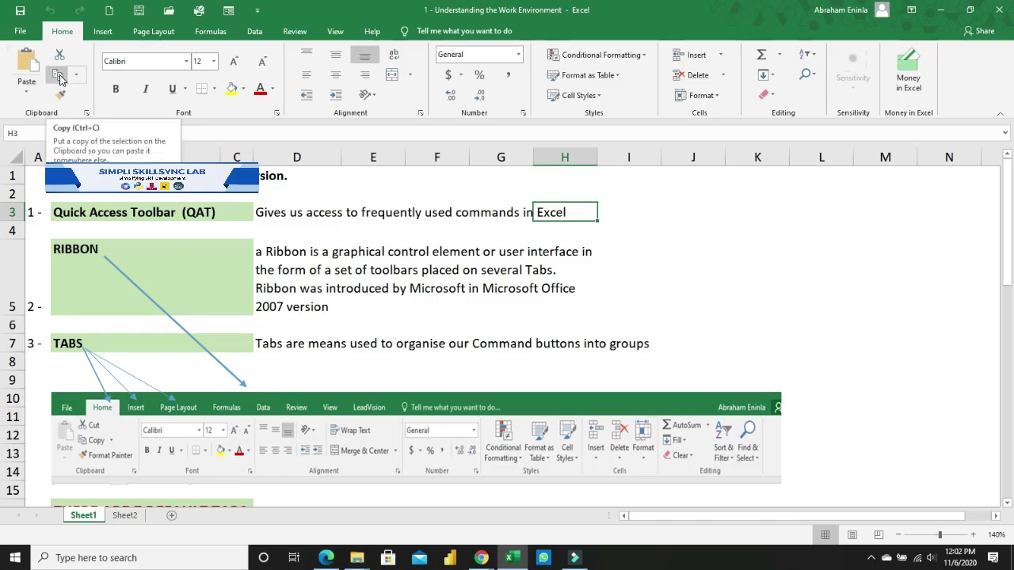
click(680, 213)
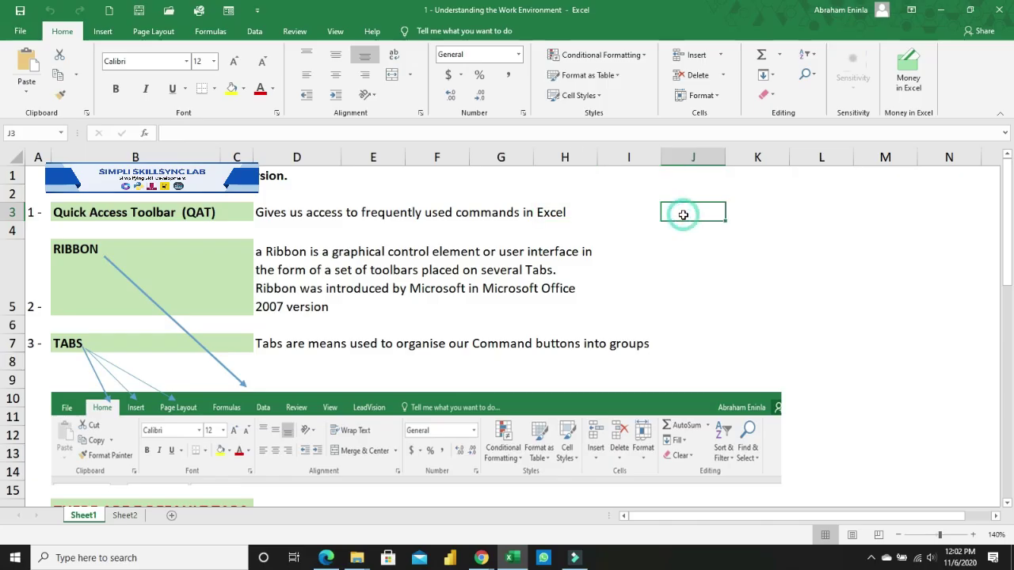
click(296, 311)
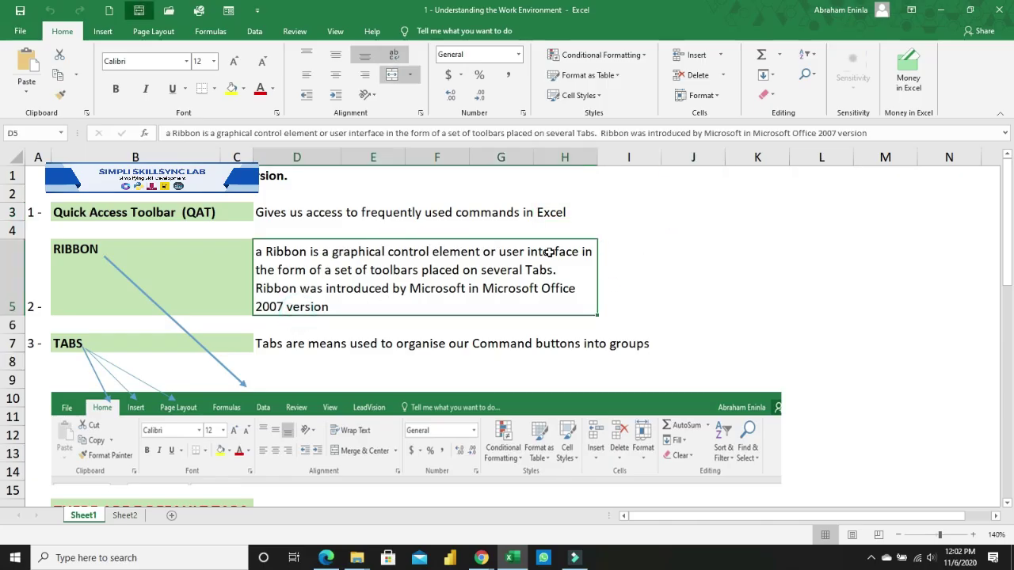
Go through the sheet's list of seven default tabs cell by cell, from HOME in D16 to VIEW in D22.
scroll(469, 348, down, 4)
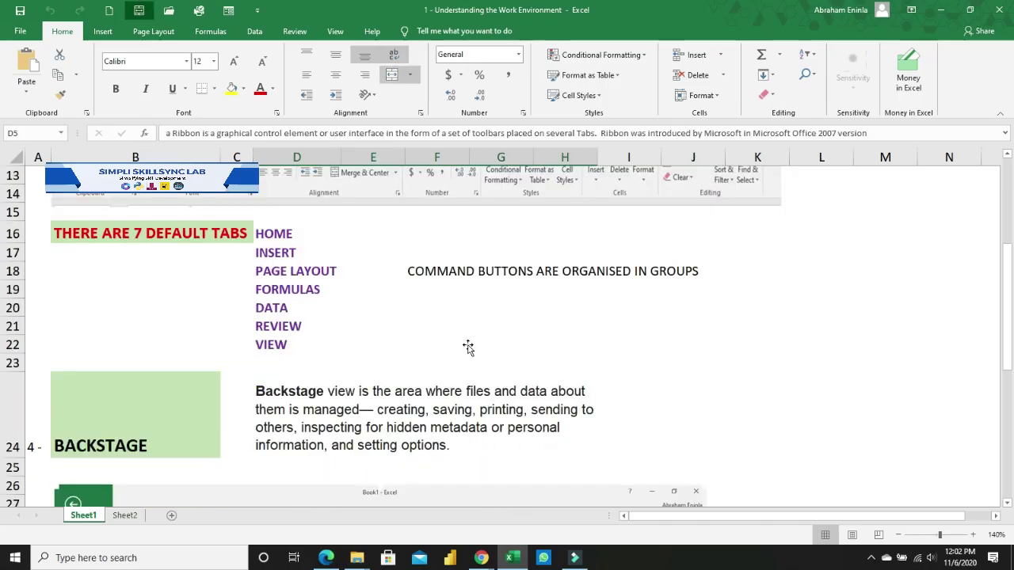
scroll(468, 348, up, 2)
click(282, 351)
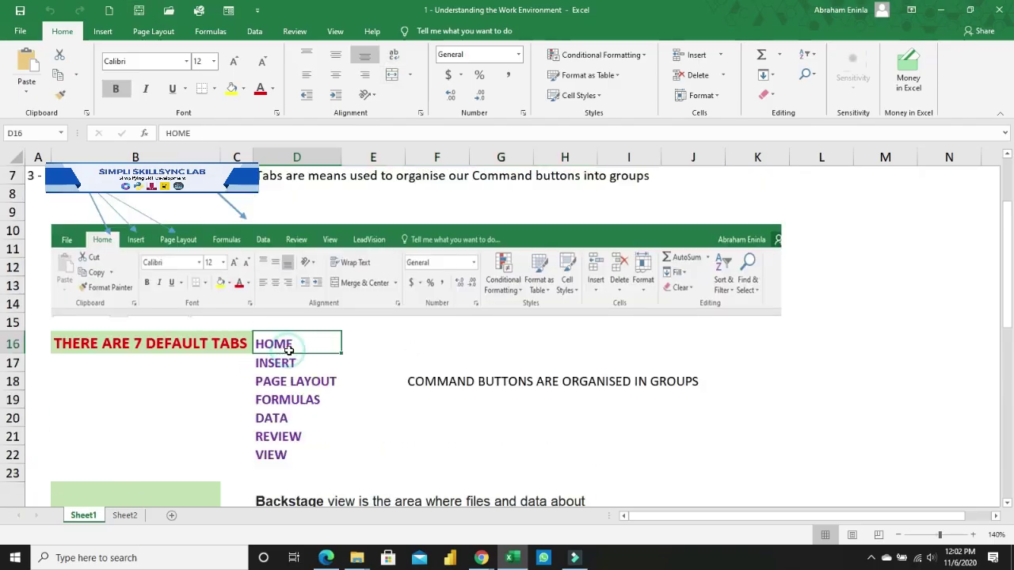
click(289, 363)
click(298, 380)
click(301, 400)
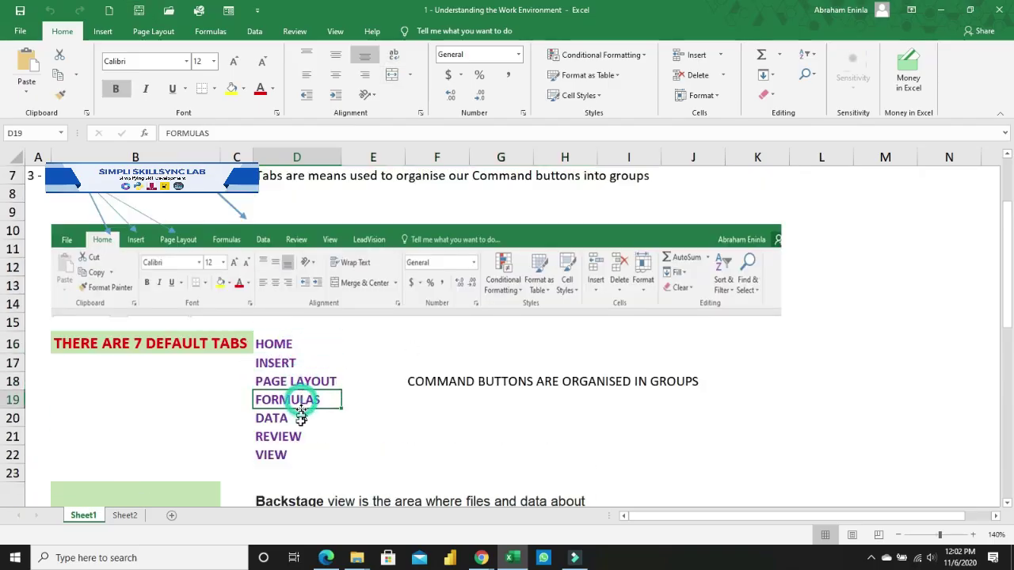
click(300, 419)
click(297, 437)
click(293, 455)
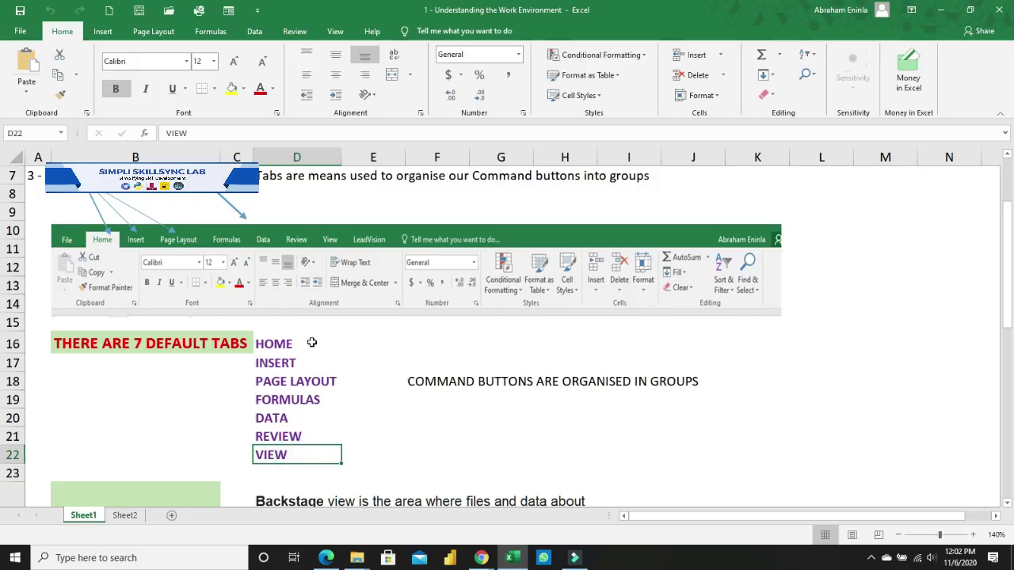
Look through the ribbon's command groups for Home, Insert, Page Layout, Formulas and Data, and return to Page Layout.
scroll(313, 343, up, 2)
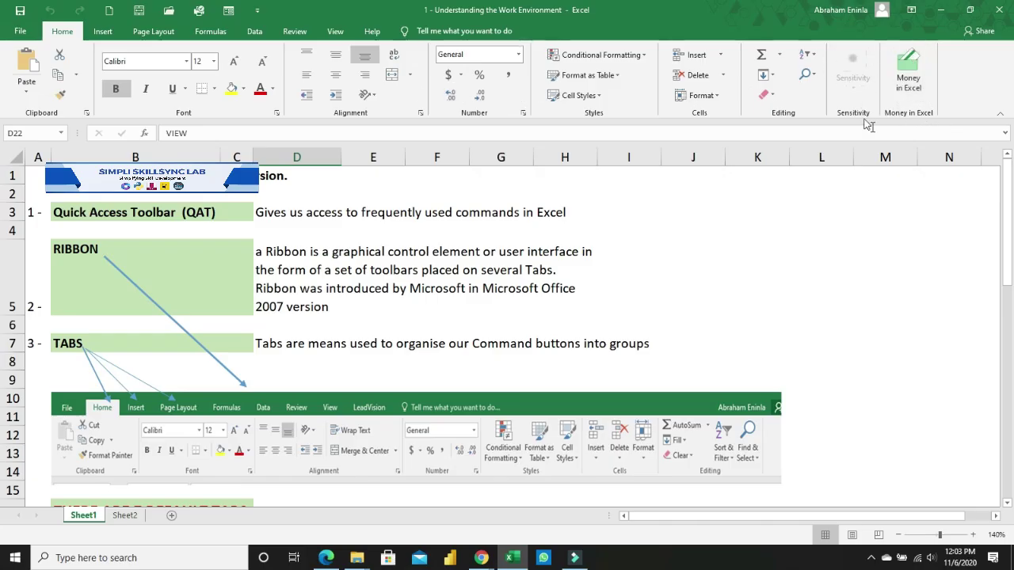
click(103, 32)
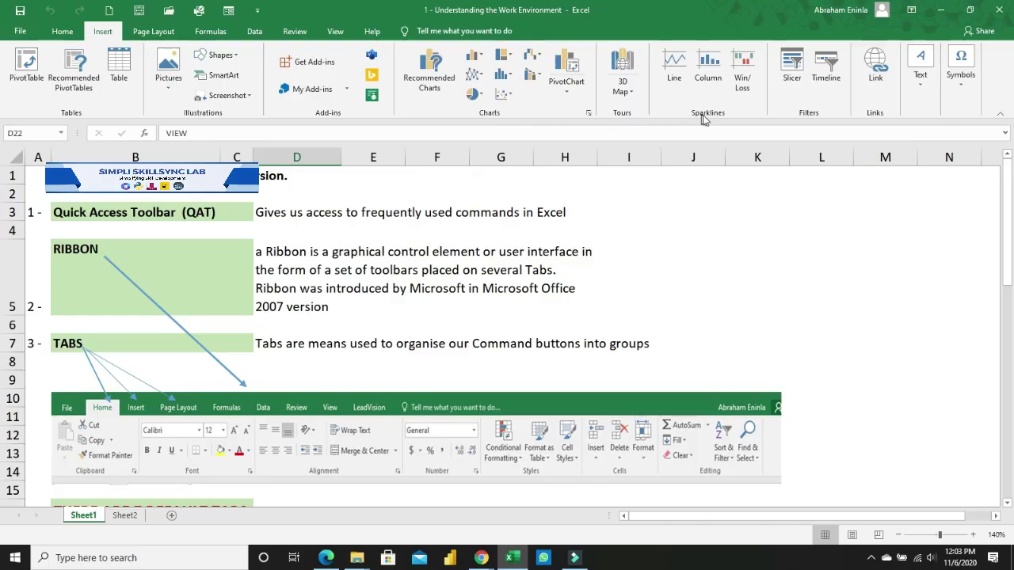
click(156, 33)
click(214, 32)
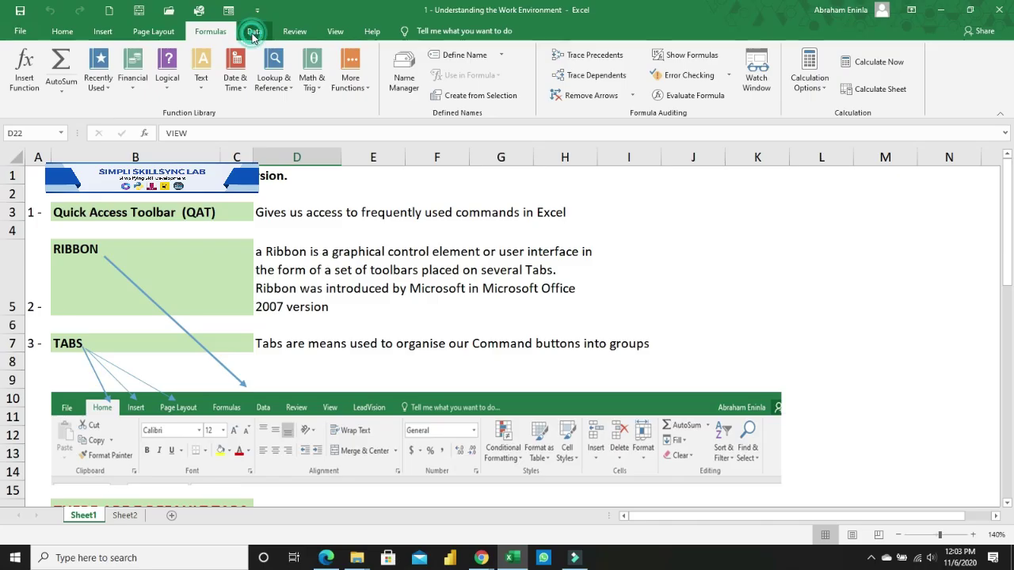
click(254, 32)
click(206, 32)
click(162, 33)
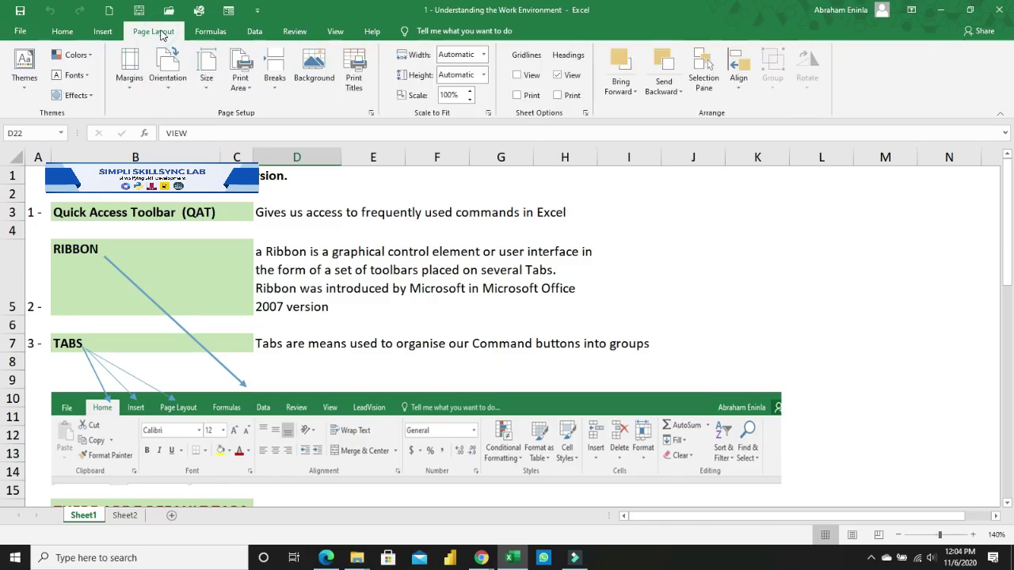
Point out the formula bar using the VIEW cell's content, look back over the Sheet1 notes and select empty cell I2.
click(209, 133)
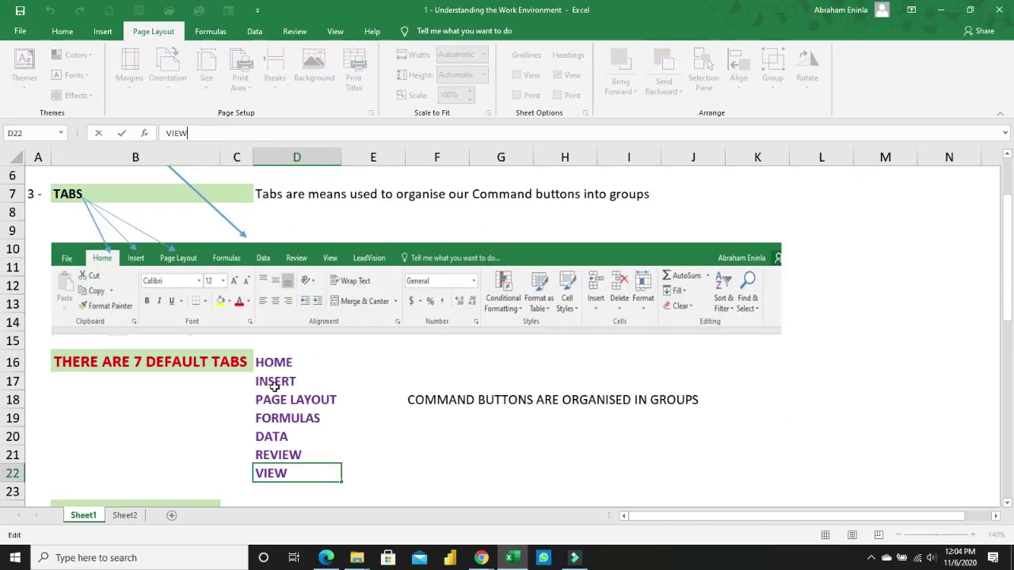
scroll(532, 370, down, 5)
scroll(539, 364, up, 7)
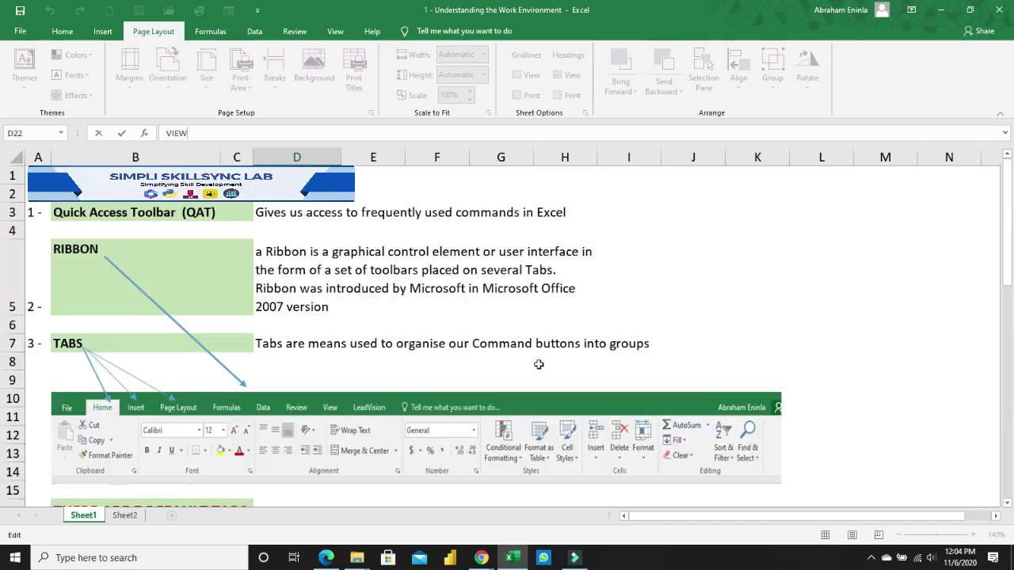
click(626, 193)
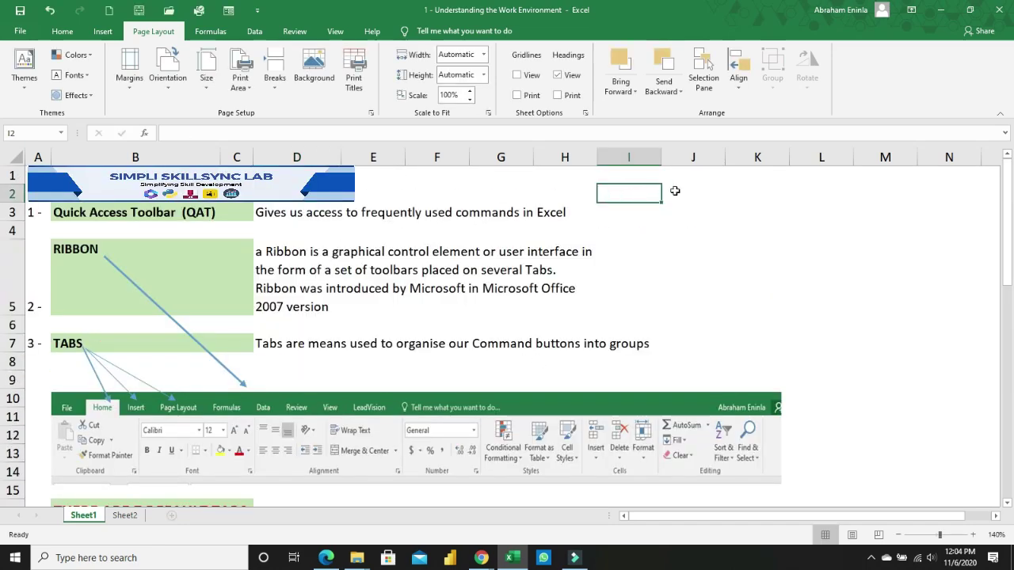
On Sheet2, enter 334 in cell C2 and 677 in cell C3.
click(125, 515)
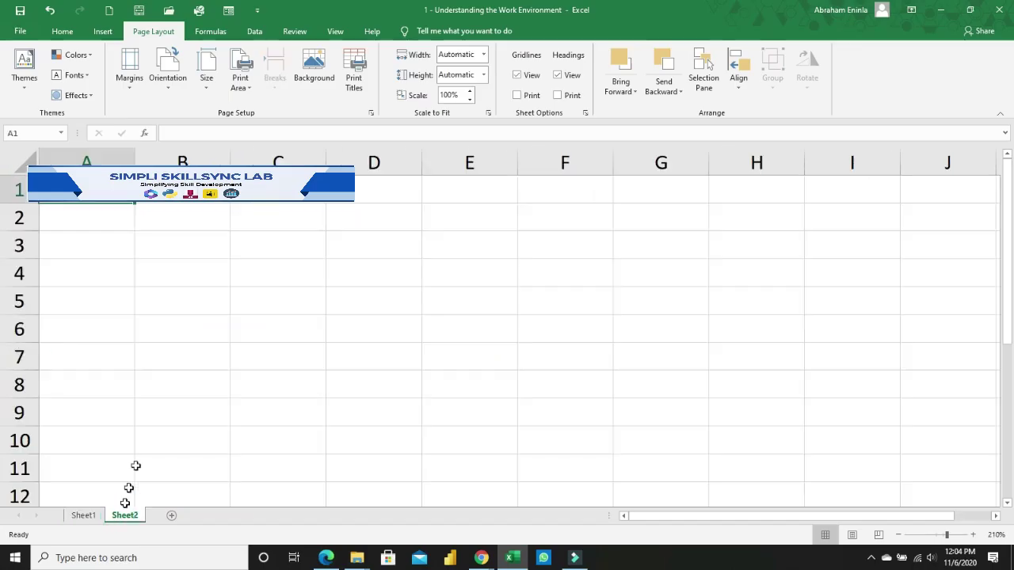
click(265, 217)
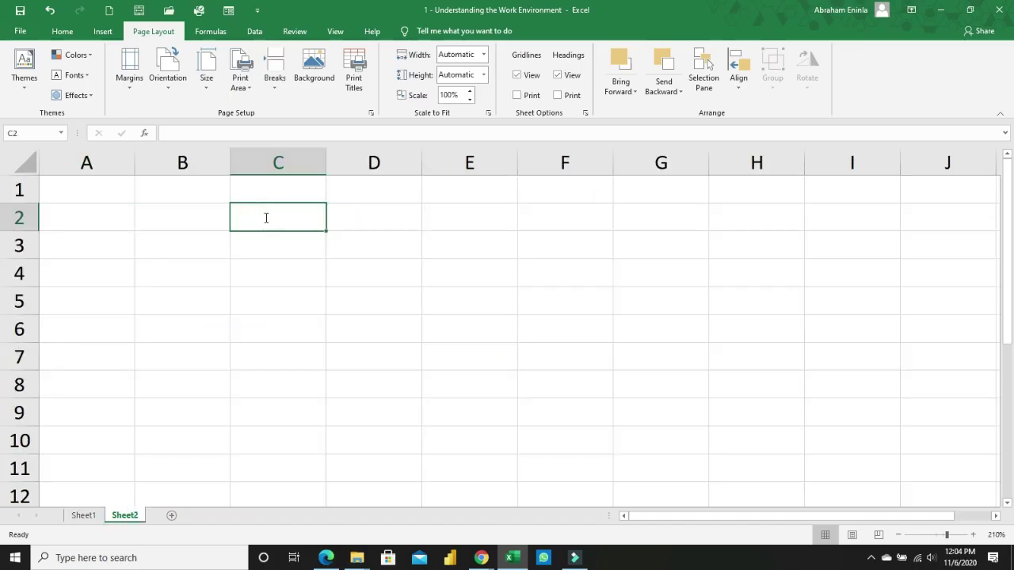
text(334)
click(335, 289)
click(278, 220)
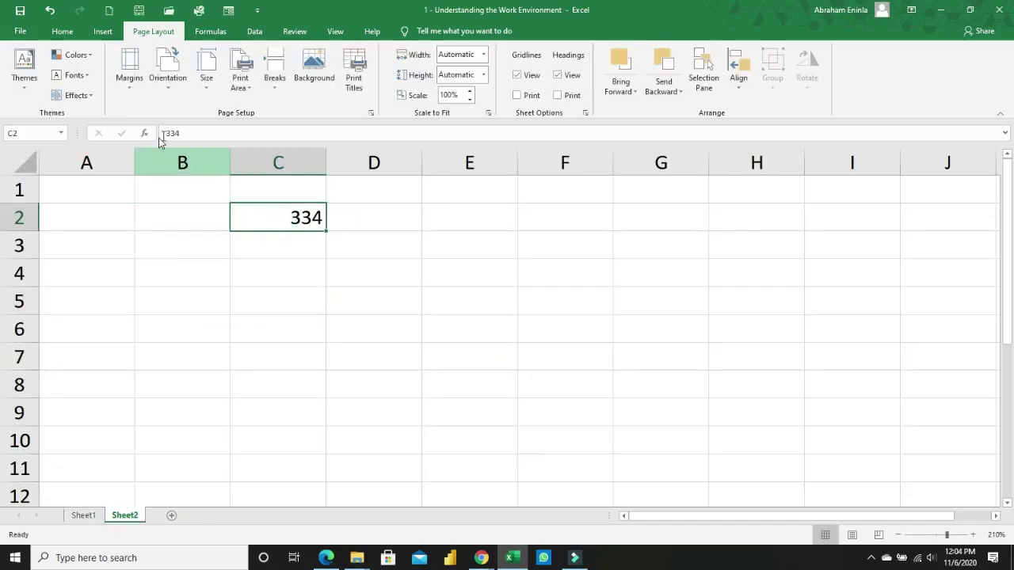
click(291, 245)
text(677)
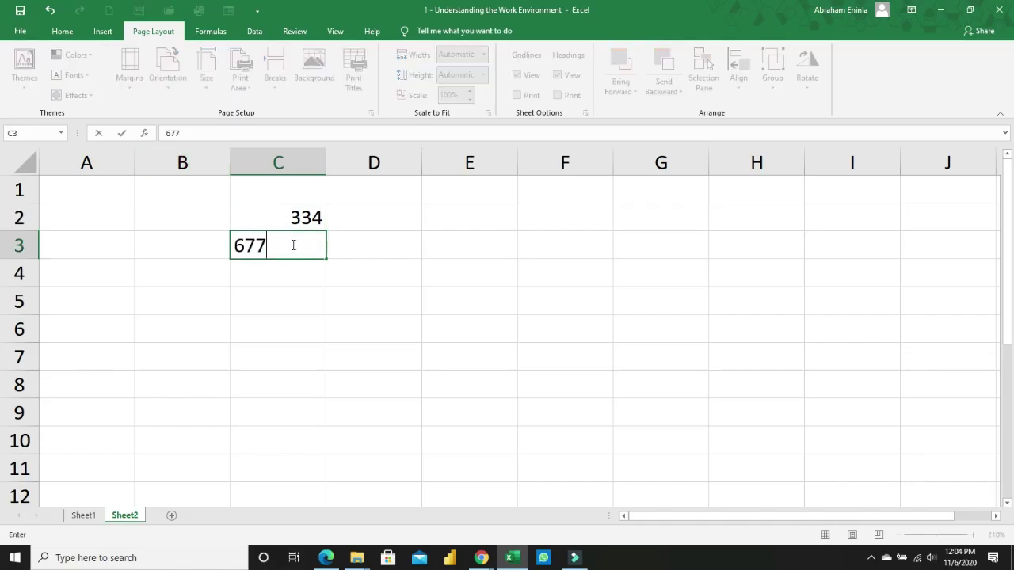
key(Return)
Edit the cell contents through the formula bar, changing C3 to 678 and C2 to 335.
click(305, 215)
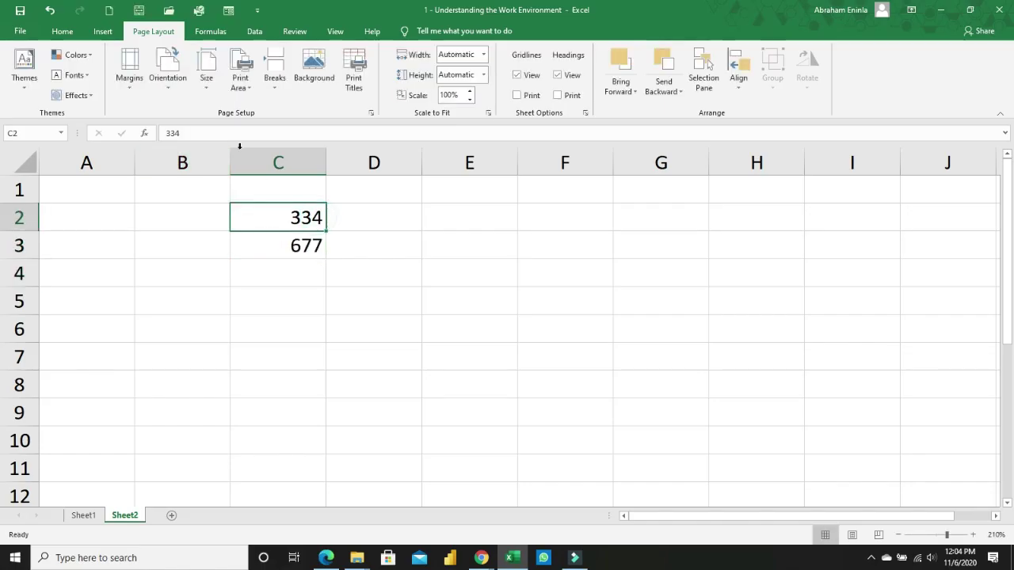
click(306, 244)
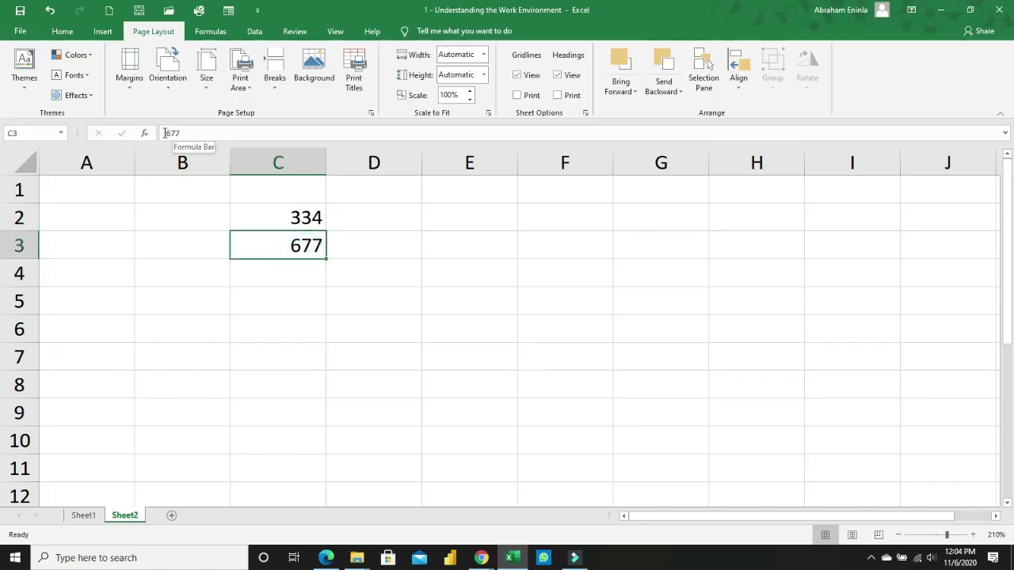
click(200, 133)
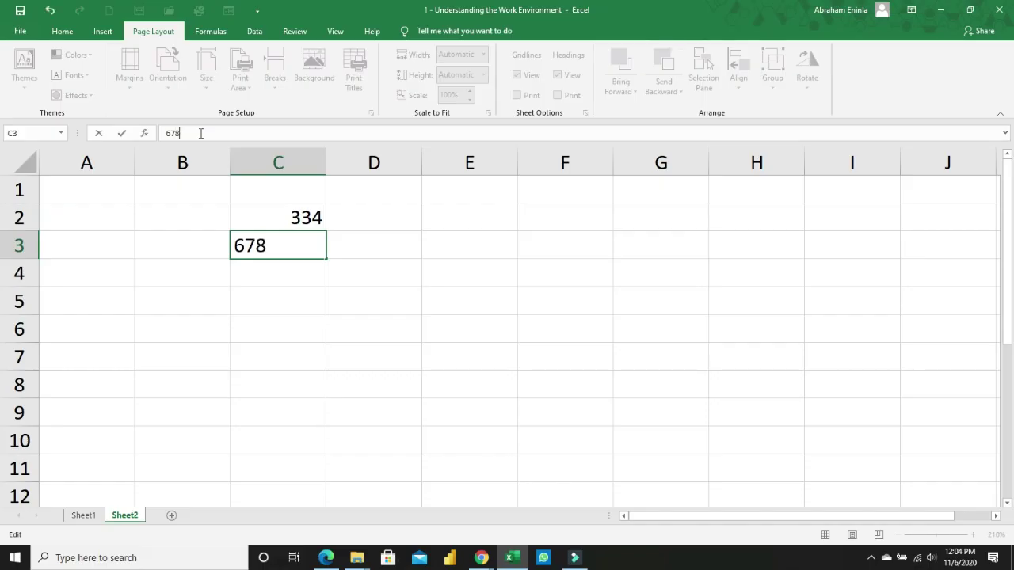
click(306, 220)
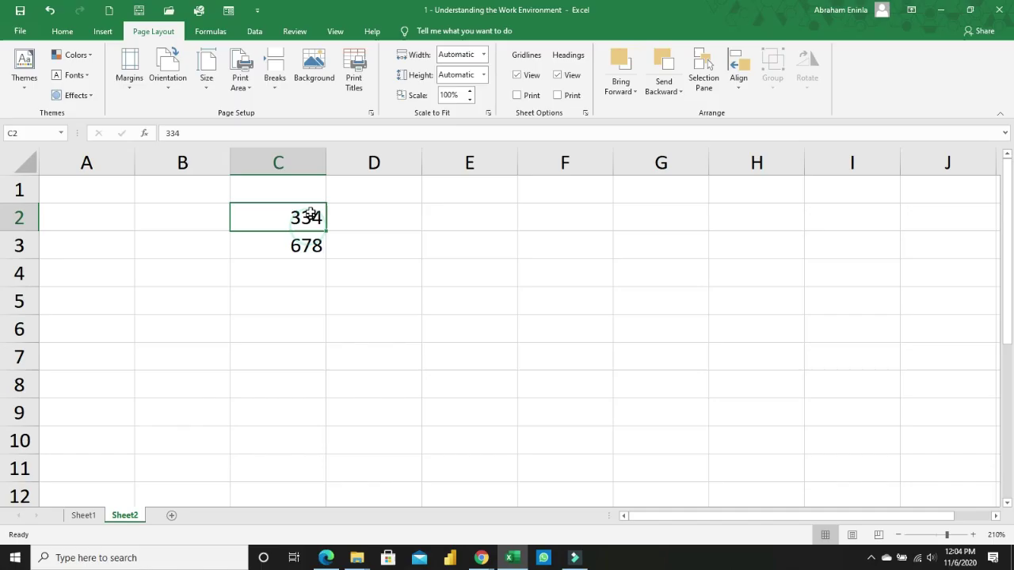
click(190, 133)
key(BackSpace)
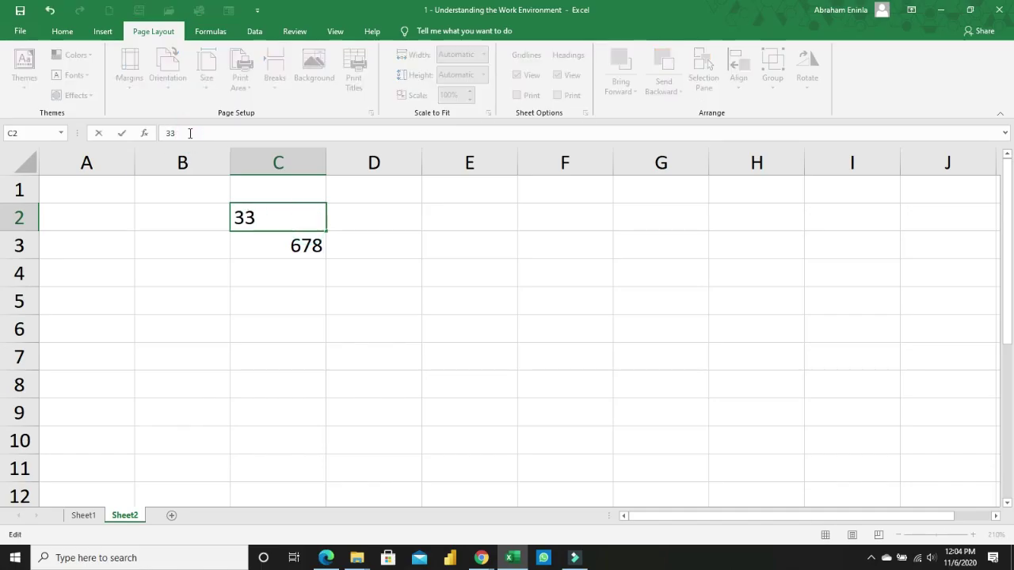
text(5)
click(302, 241)
Enter a sample first name in cell D2 and reselect the cell to view its content in the formula bar.
click(390, 221)
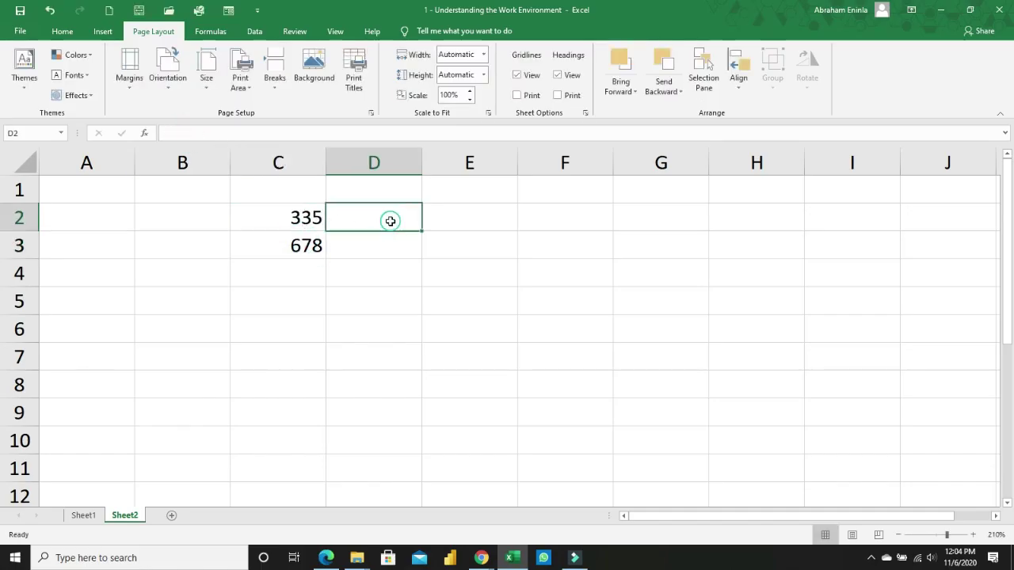
text(James)
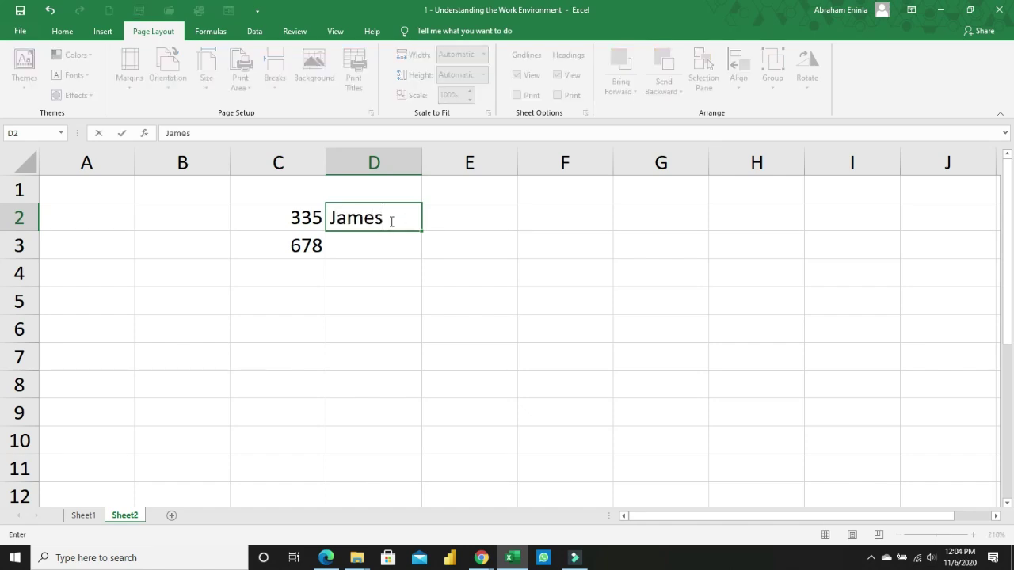
key(Return)
click(390, 221)
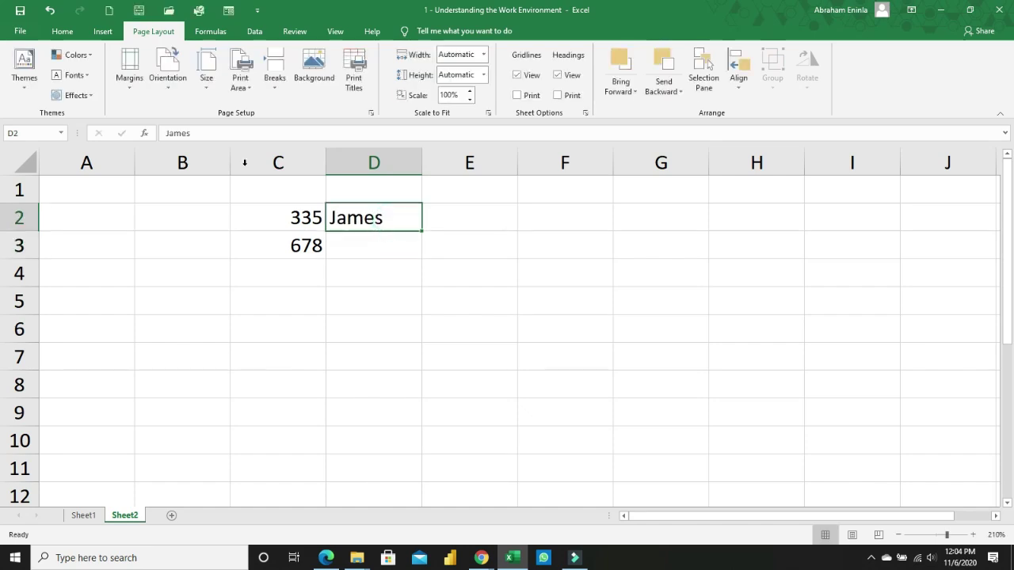
Add C2 and C3 in cell C4 with the formula =C2+C3, and highlight that formula in the formula bar.
click(310, 281)
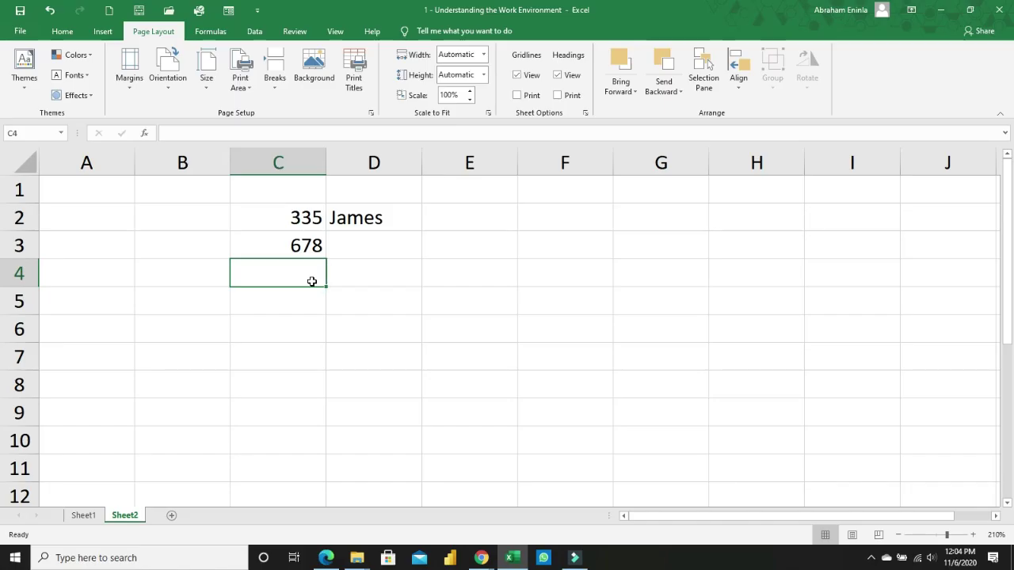
text(-)
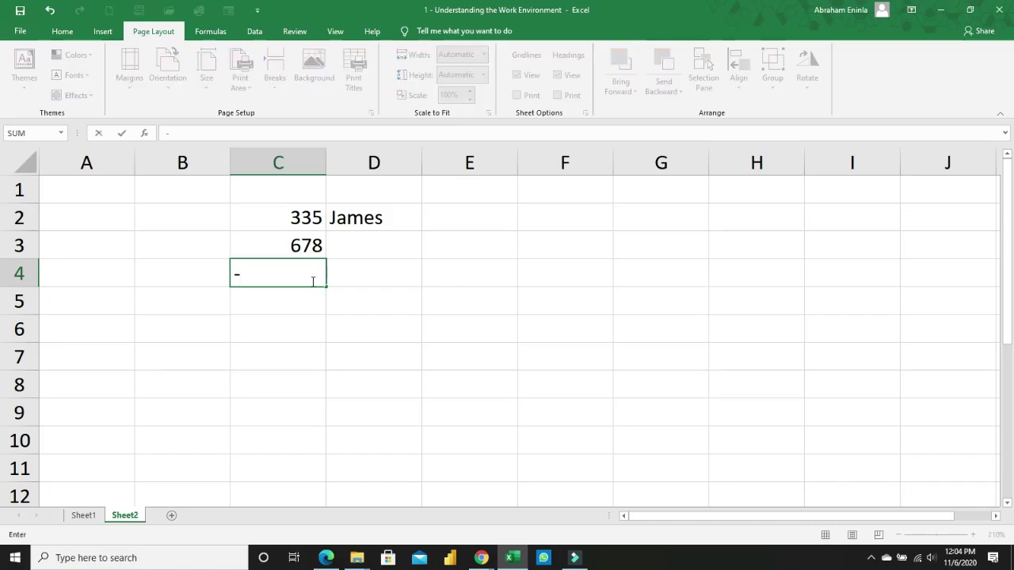
text(=)
click(292, 223)
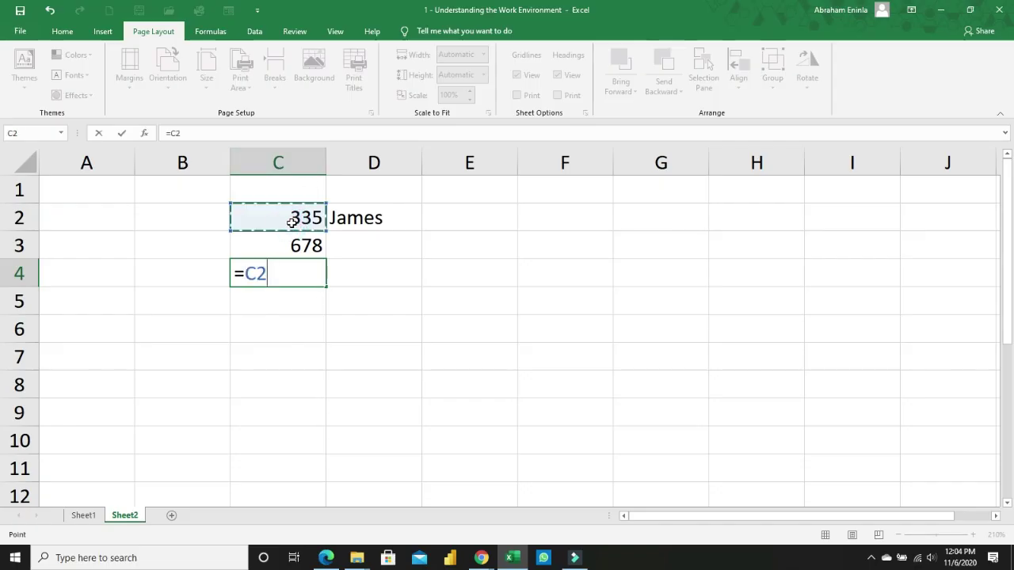
text(_)
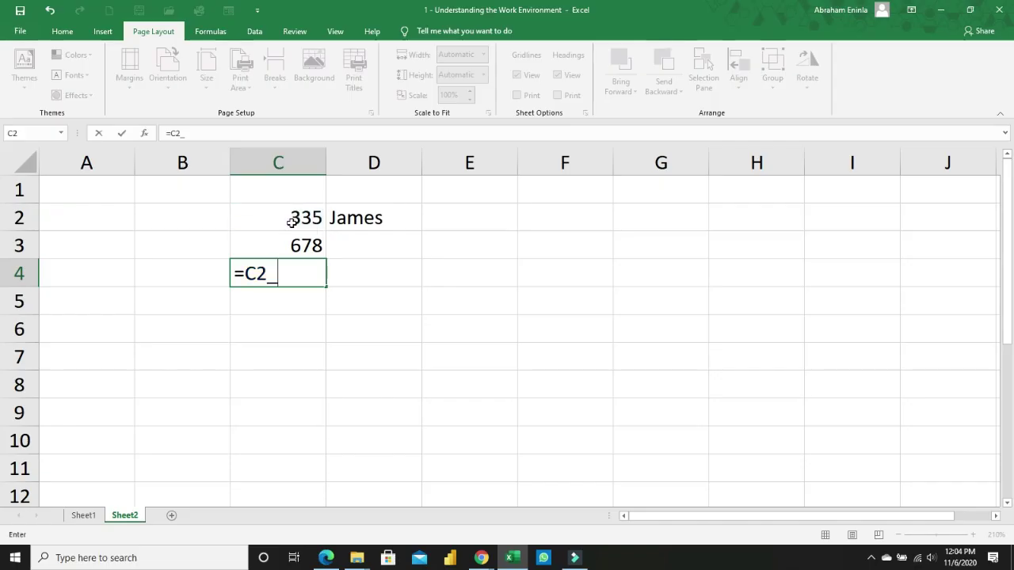
key(BackSpace)
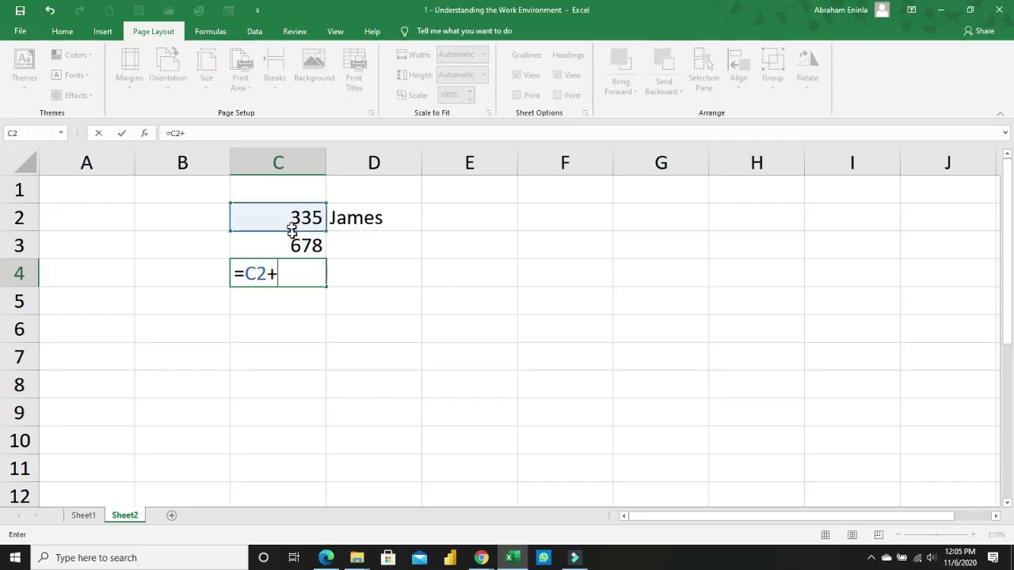
click(302, 250)
key(ctrl+Return)
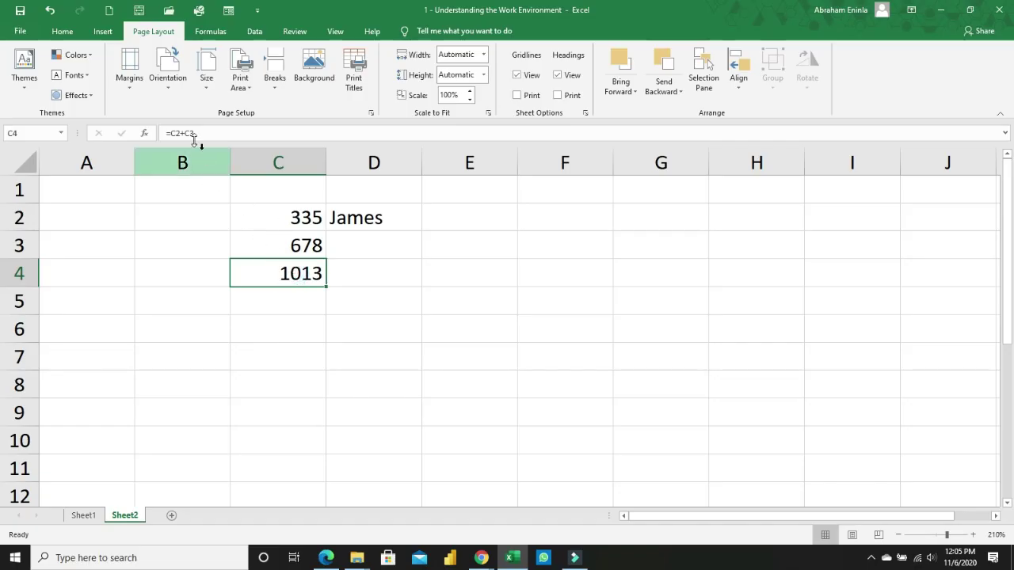
drag(198, 133, 167, 133)
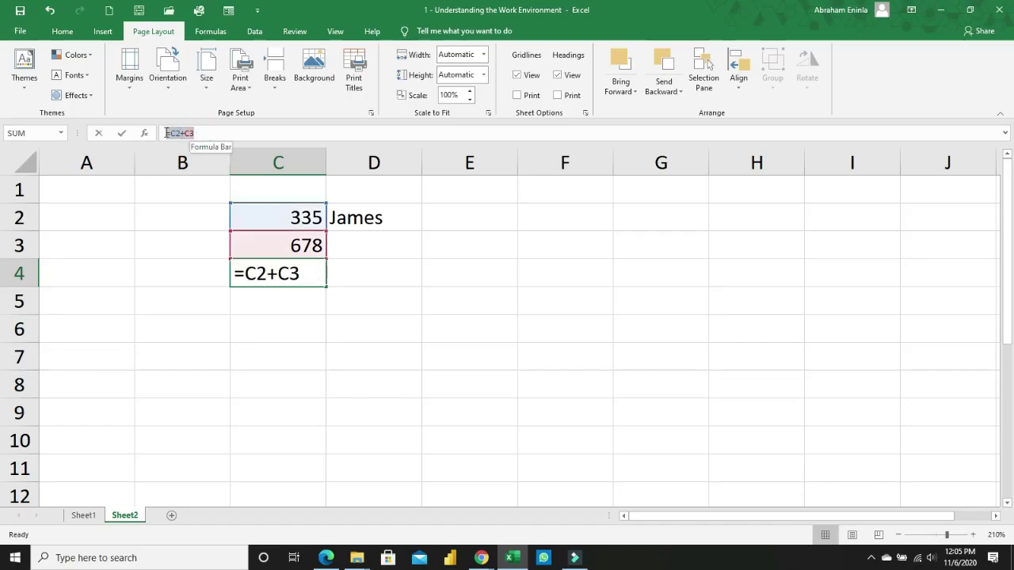
click(309, 293)
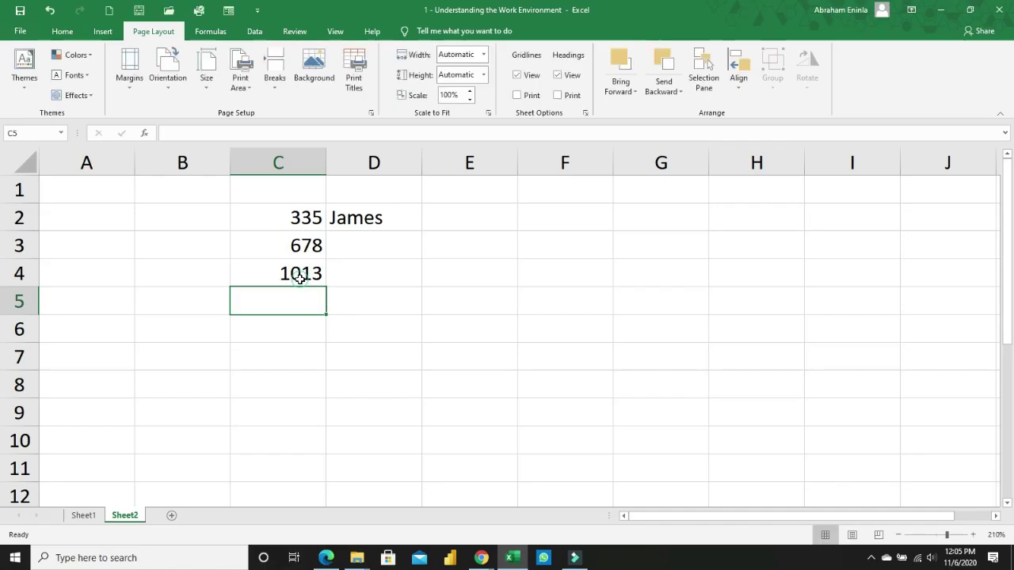
Select cells C4, C3, C2 and D2 in turn to compare each cell's value with its formula bar content.
double_click(301, 273)
click(320, 293)
click(302, 275)
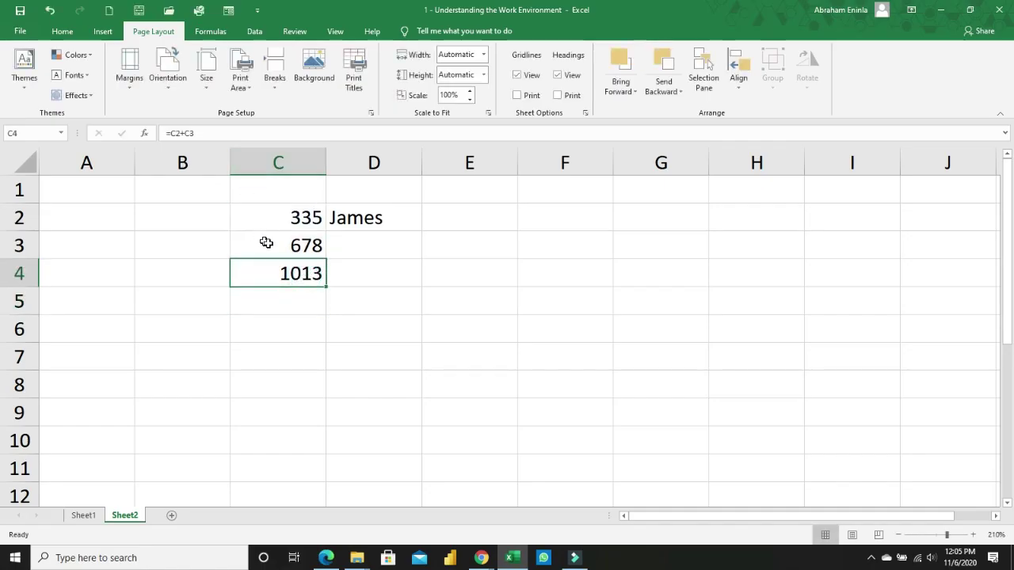
click(293, 246)
click(287, 215)
click(377, 215)
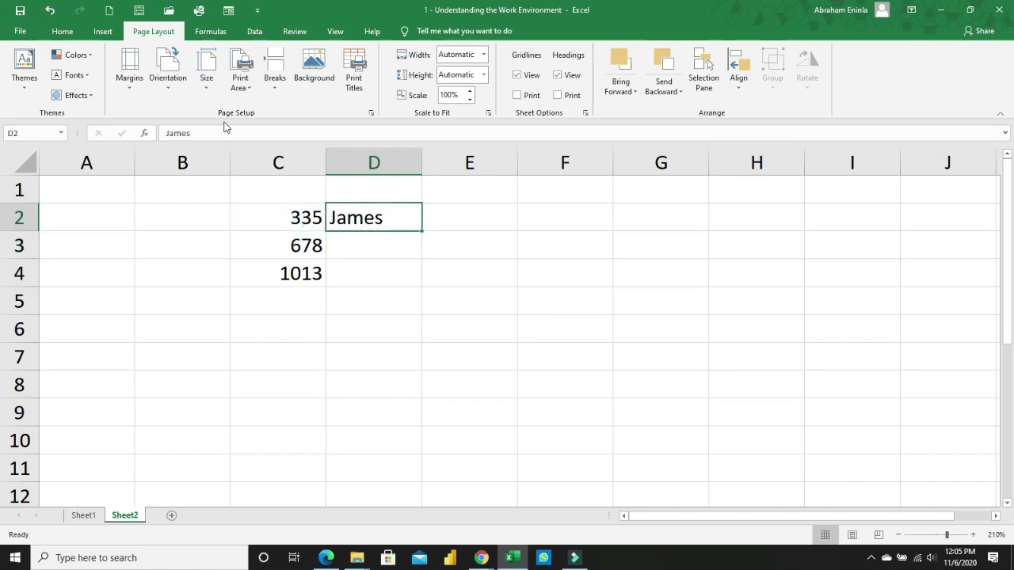
Select cells B3, B2, G6 and E5 in turn to check each cell's address in the Name Box.
click(37, 133)
click(152, 258)
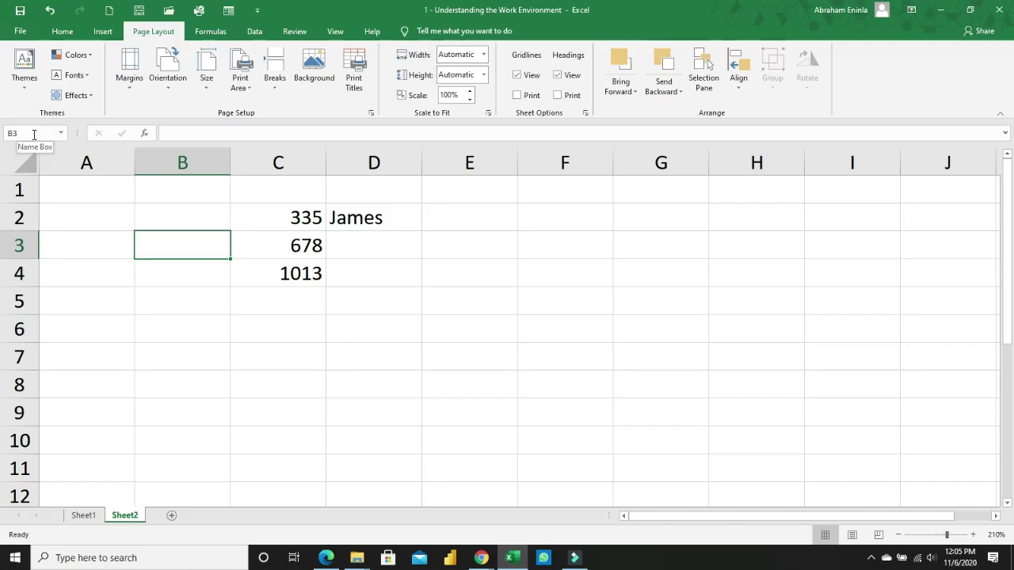
click(198, 220)
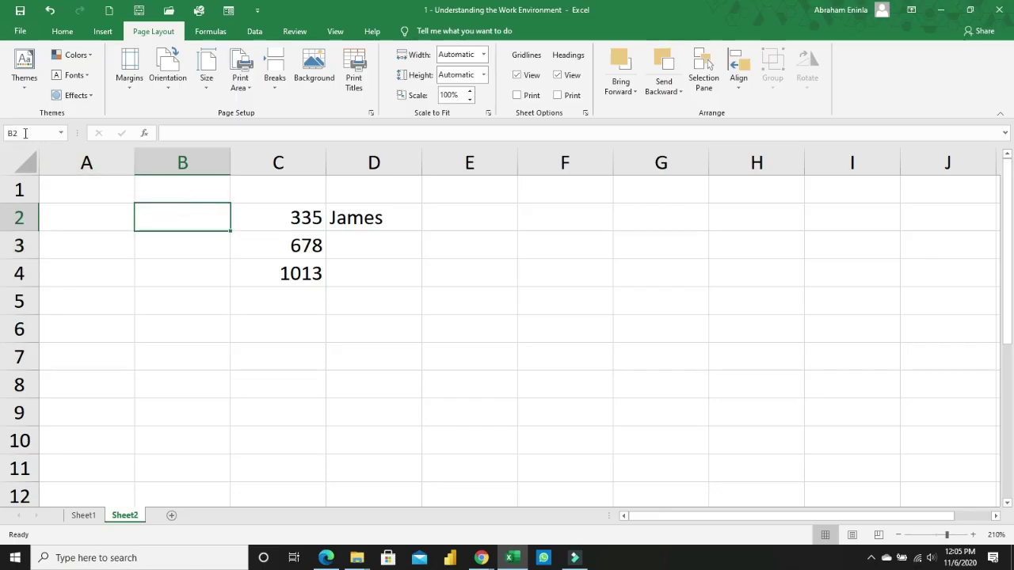
click(679, 336)
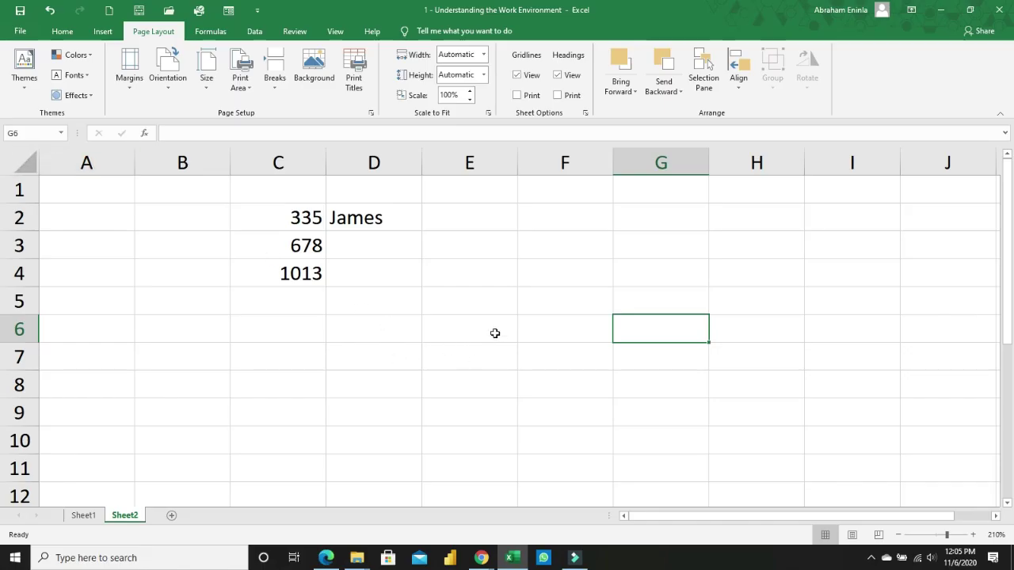
click(471, 308)
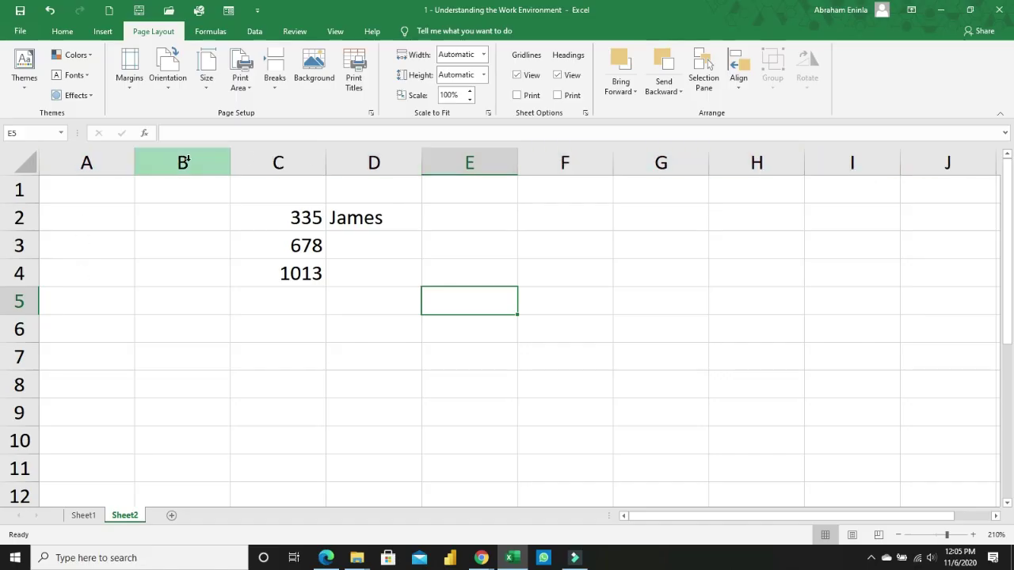
Highlight rows 1 through 6 one at a time to point out the row headings, finishing on cell C5.
click(21, 188)
click(17, 216)
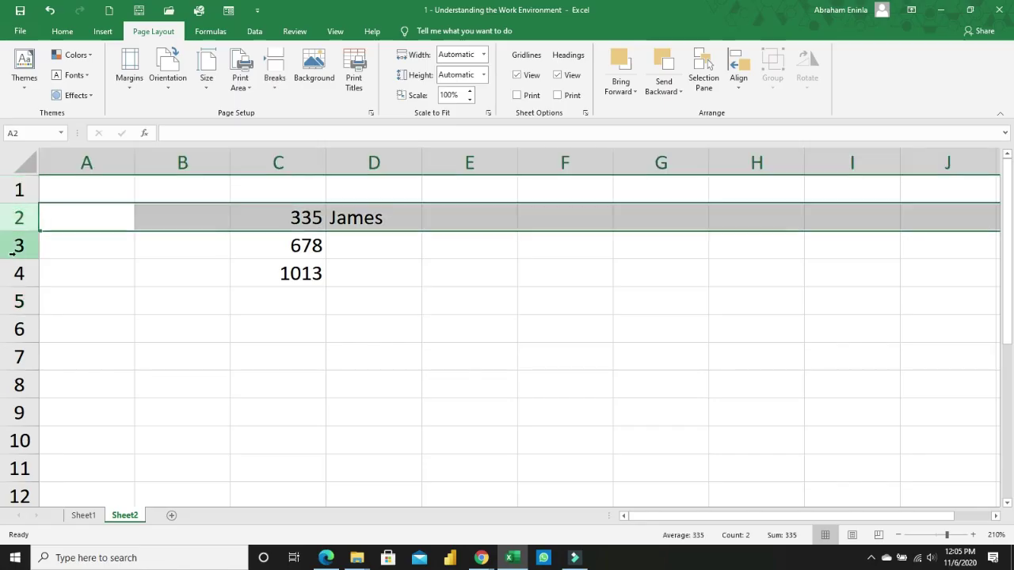
click(16, 247)
click(17, 273)
click(19, 302)
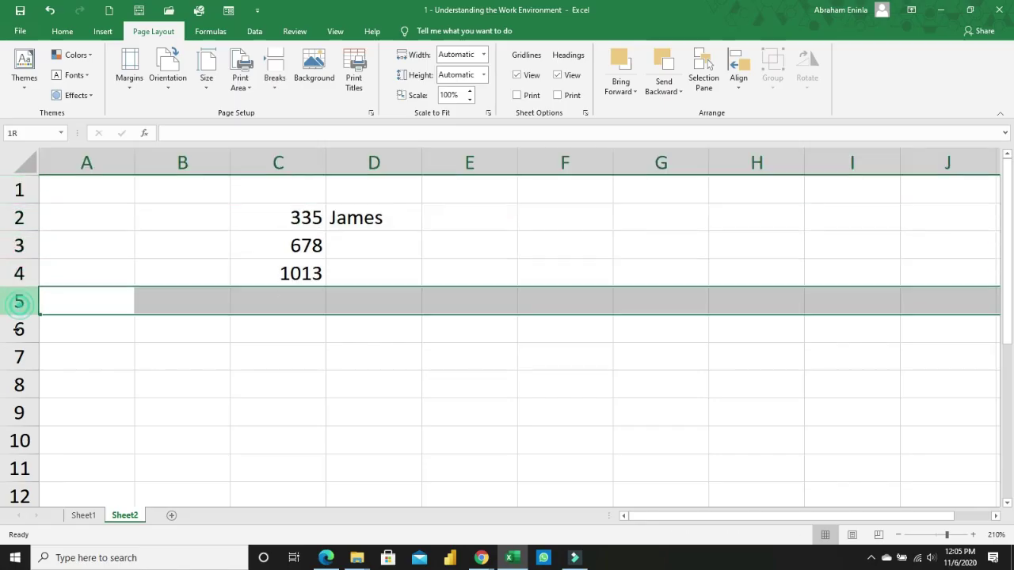
click(19, 329)
click(160, 242)
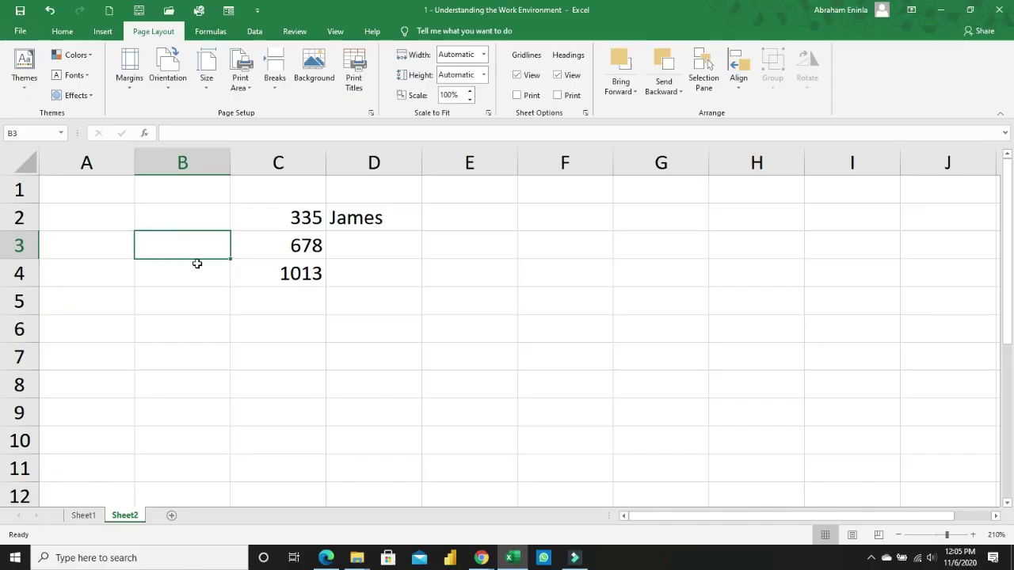
click(239, 298)
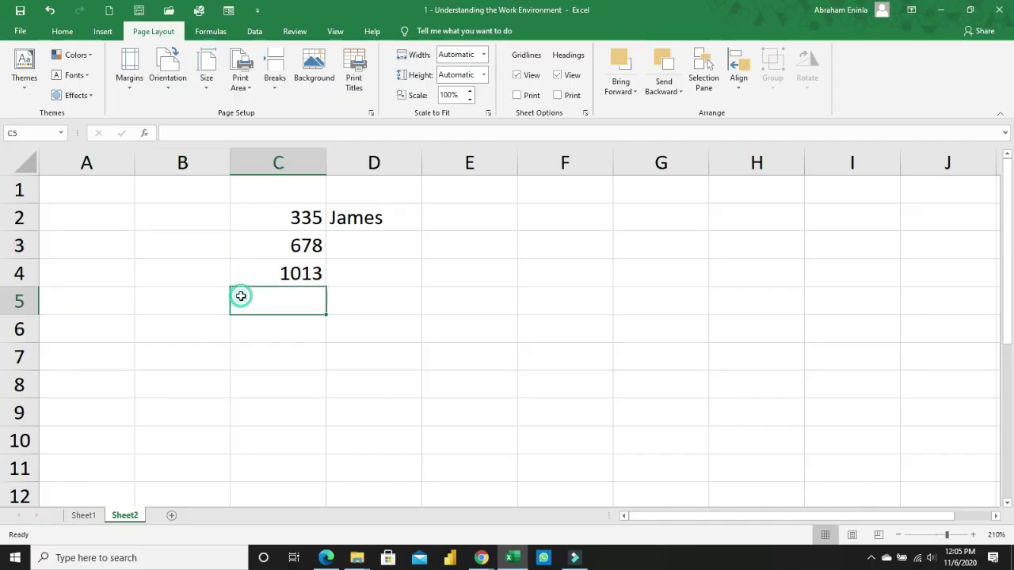
Switch back and forth between Sheet1 and Sheet2 to demonstrate the worksheets, ending on Sheet1.
click(83, 516)
click(125, 516)
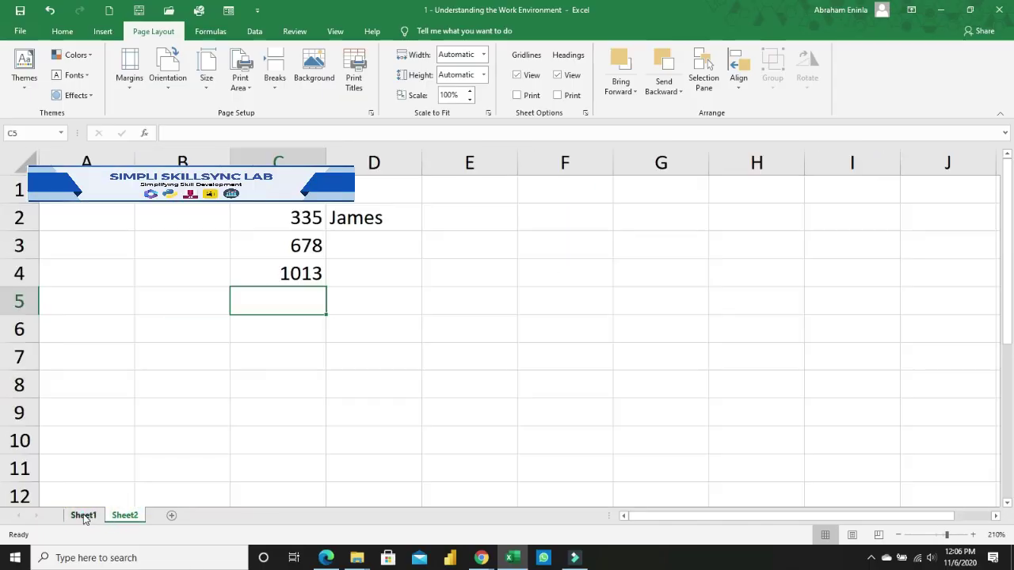
click(84, 516)
click(124, 516)
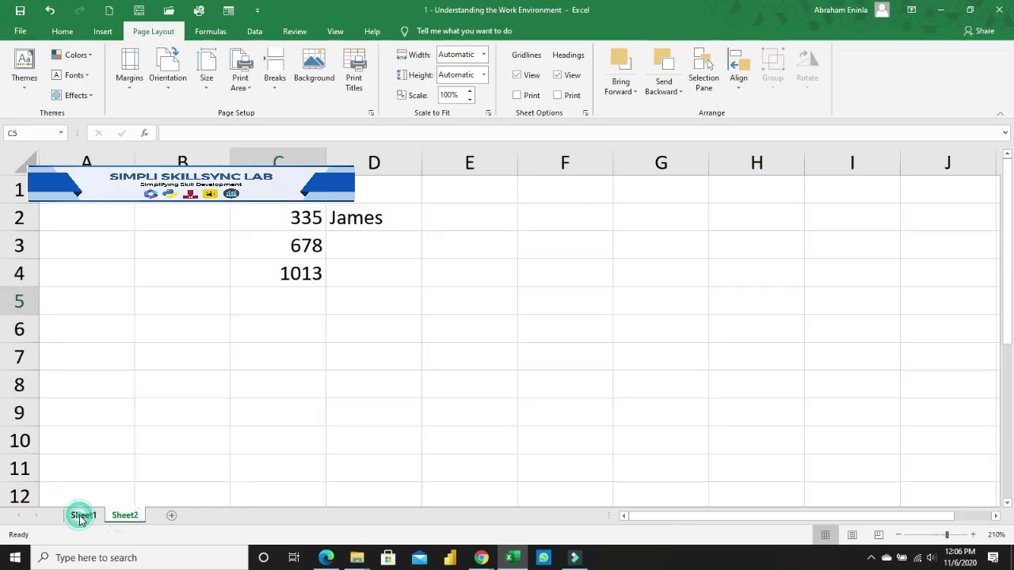
click(79, 514)
click(124, 516)
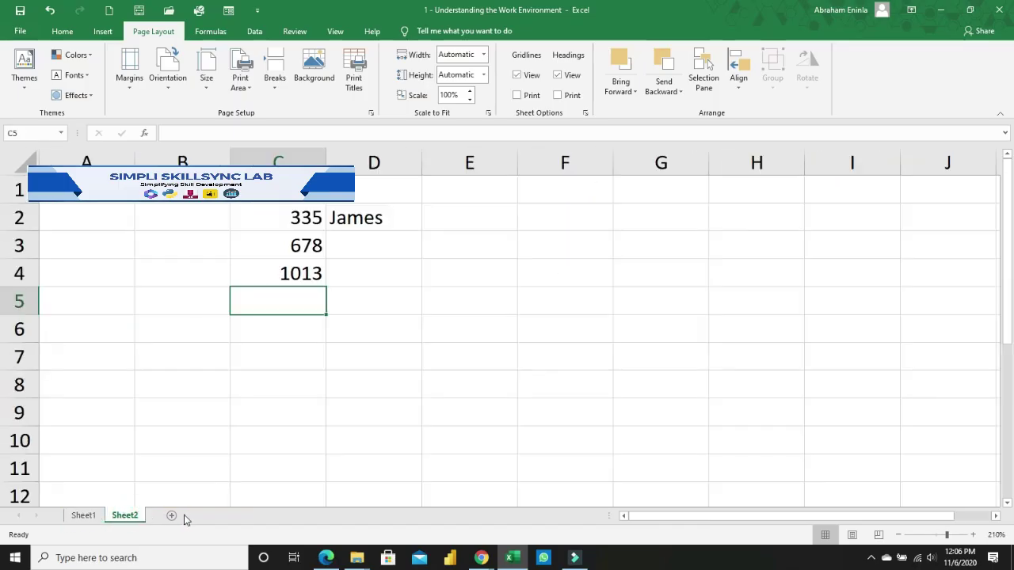
click(81, 515)
click(127, 516)
click(387, 267)
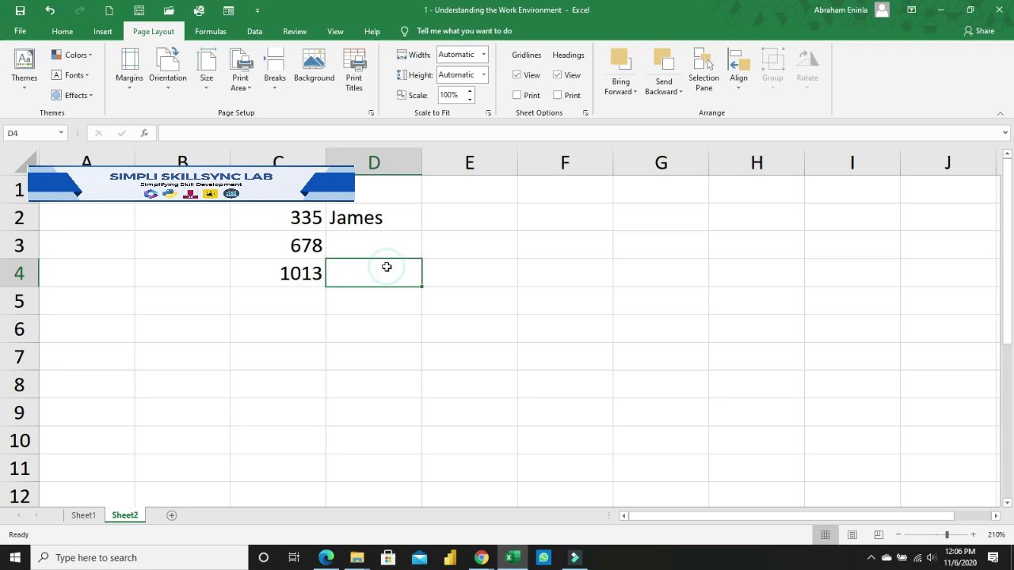
click(84, 517)
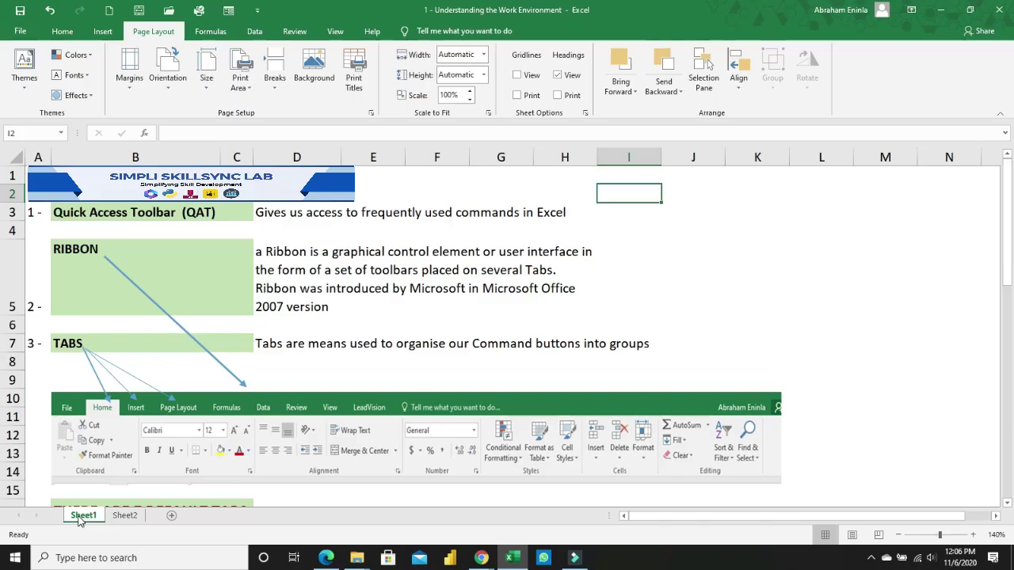
click(123, 516)
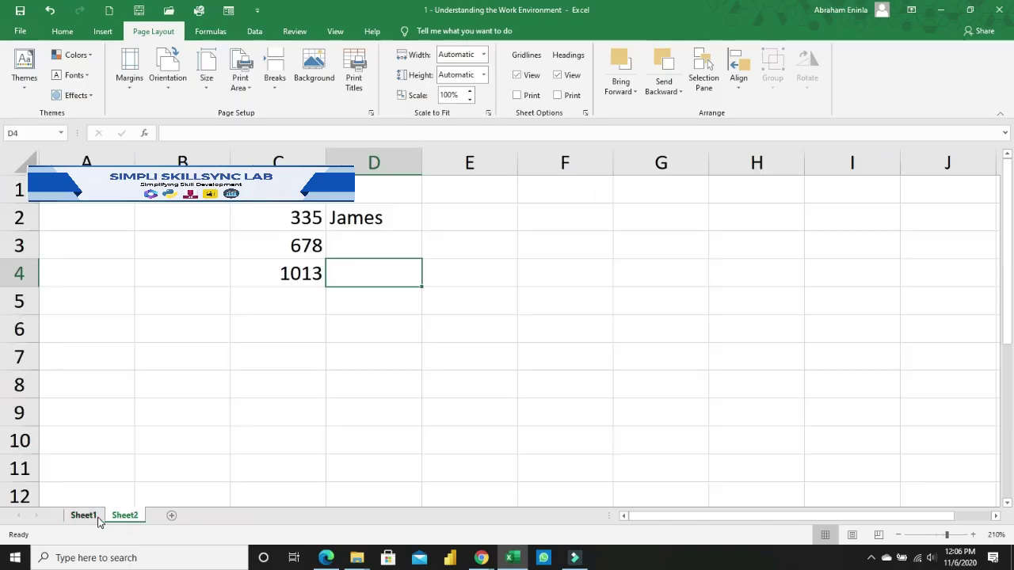
click(90, 516)
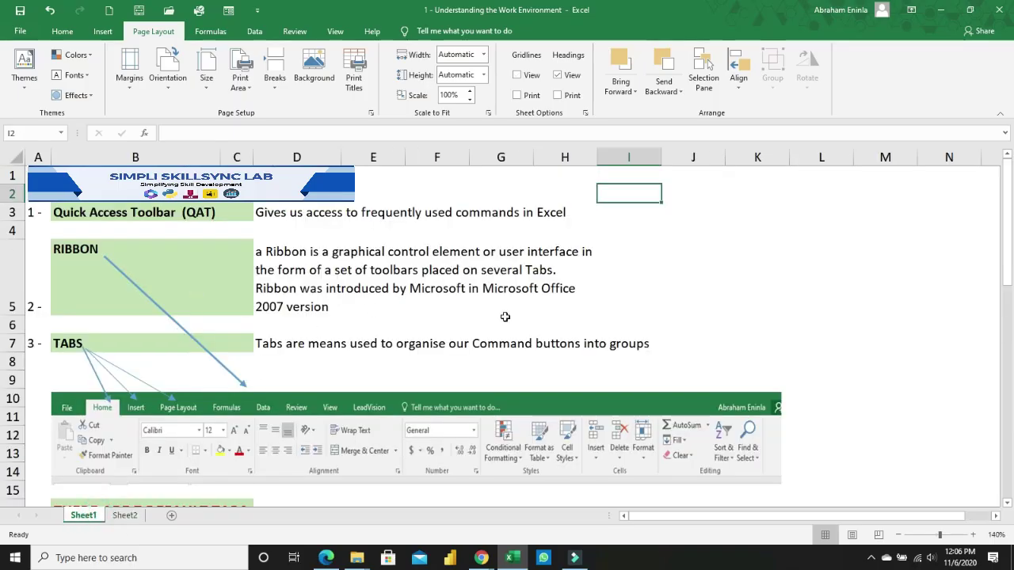
Review the Ribbon description and the Quick Access Toolbar, Ribbon and Tabs headings on Sheet1 by selecting their cells.
click(362, 273)
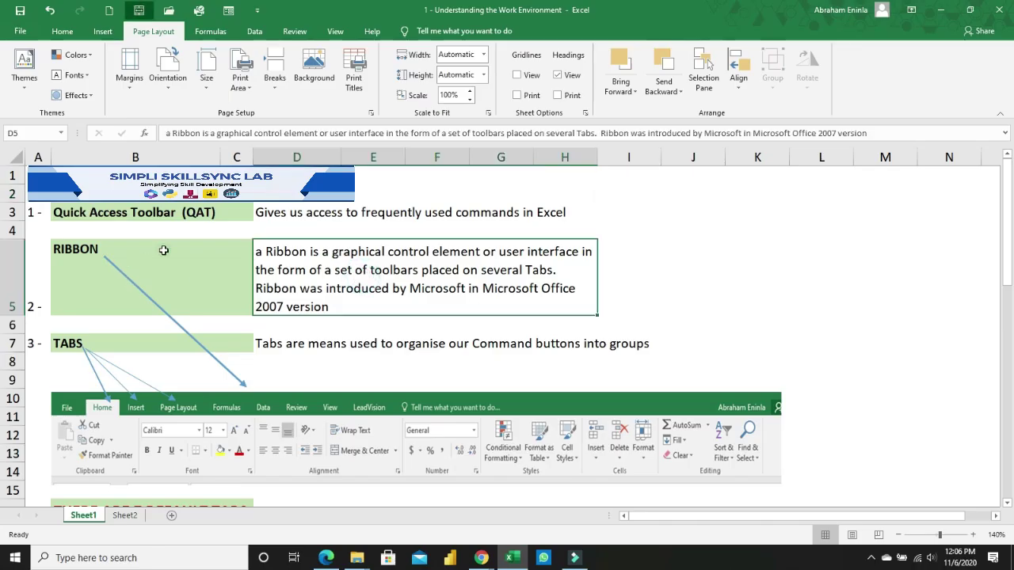
click(163, 251)
click(128, 215)
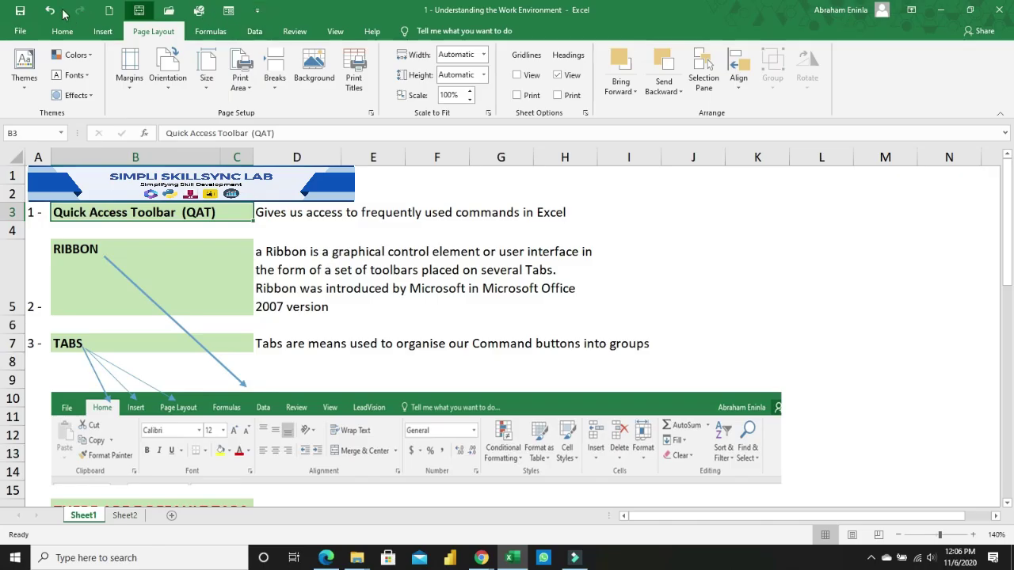
click(169, 258)
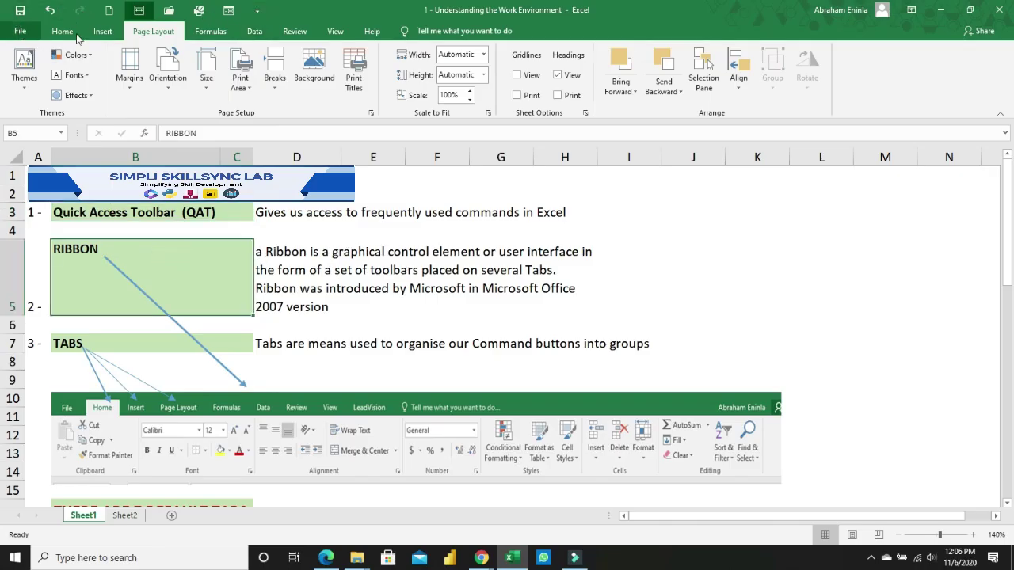
click(171, 338)
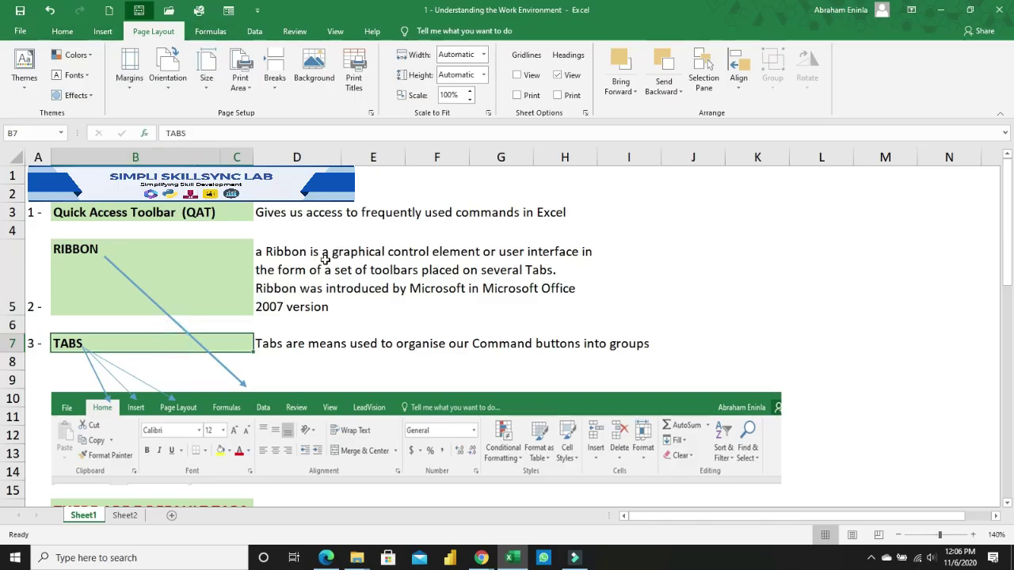
Select the Backstage heading and description in row 24, and view the Backstage Home page before returning to the sheet.
scroll(324, 260, down, 3)
scroll(481, 317, down, 3)
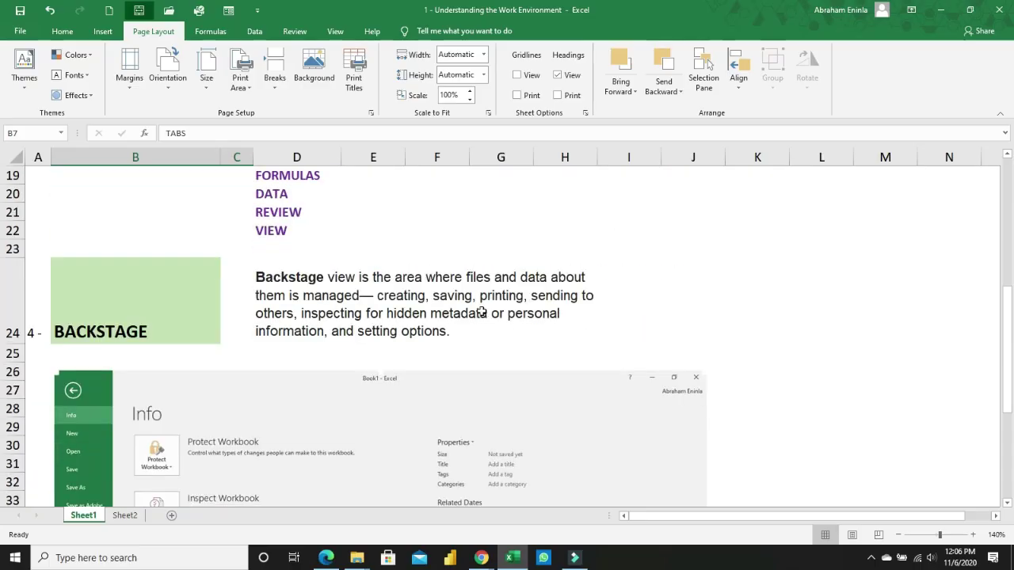
scroll(495, 224, up, 1)
click(165, 375)
click(354, 365)
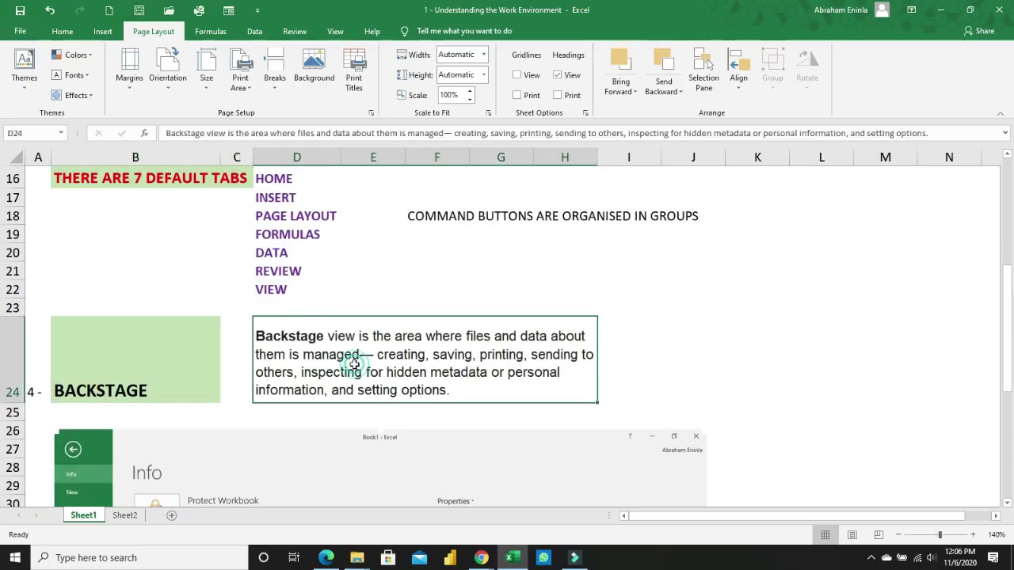
click(19, 32)
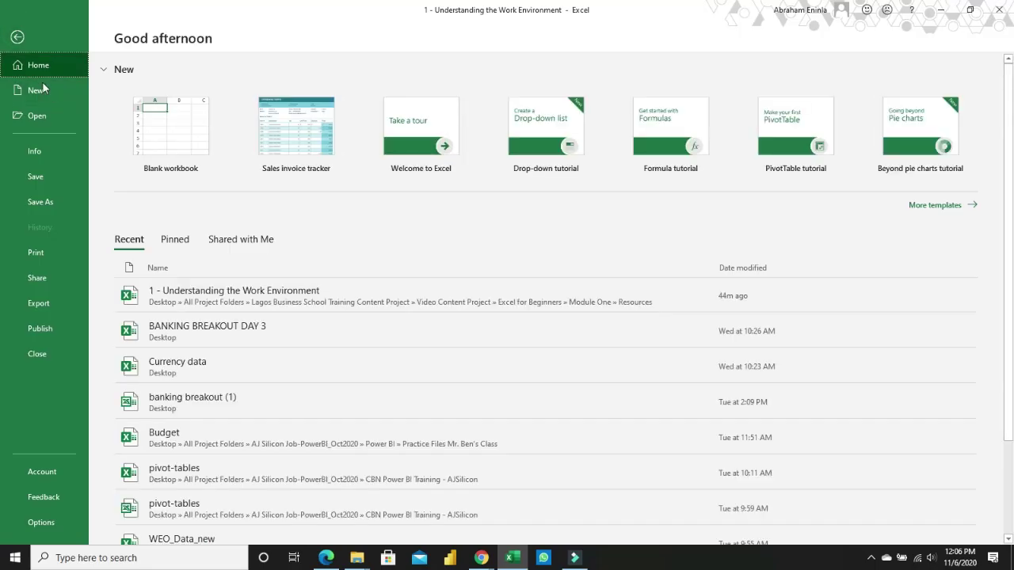
click(18, 38)
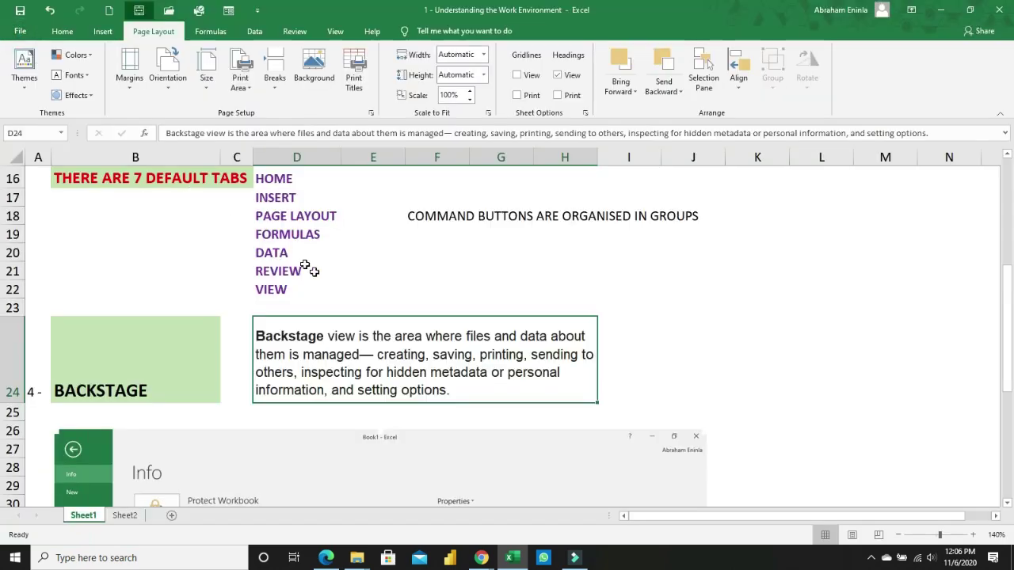